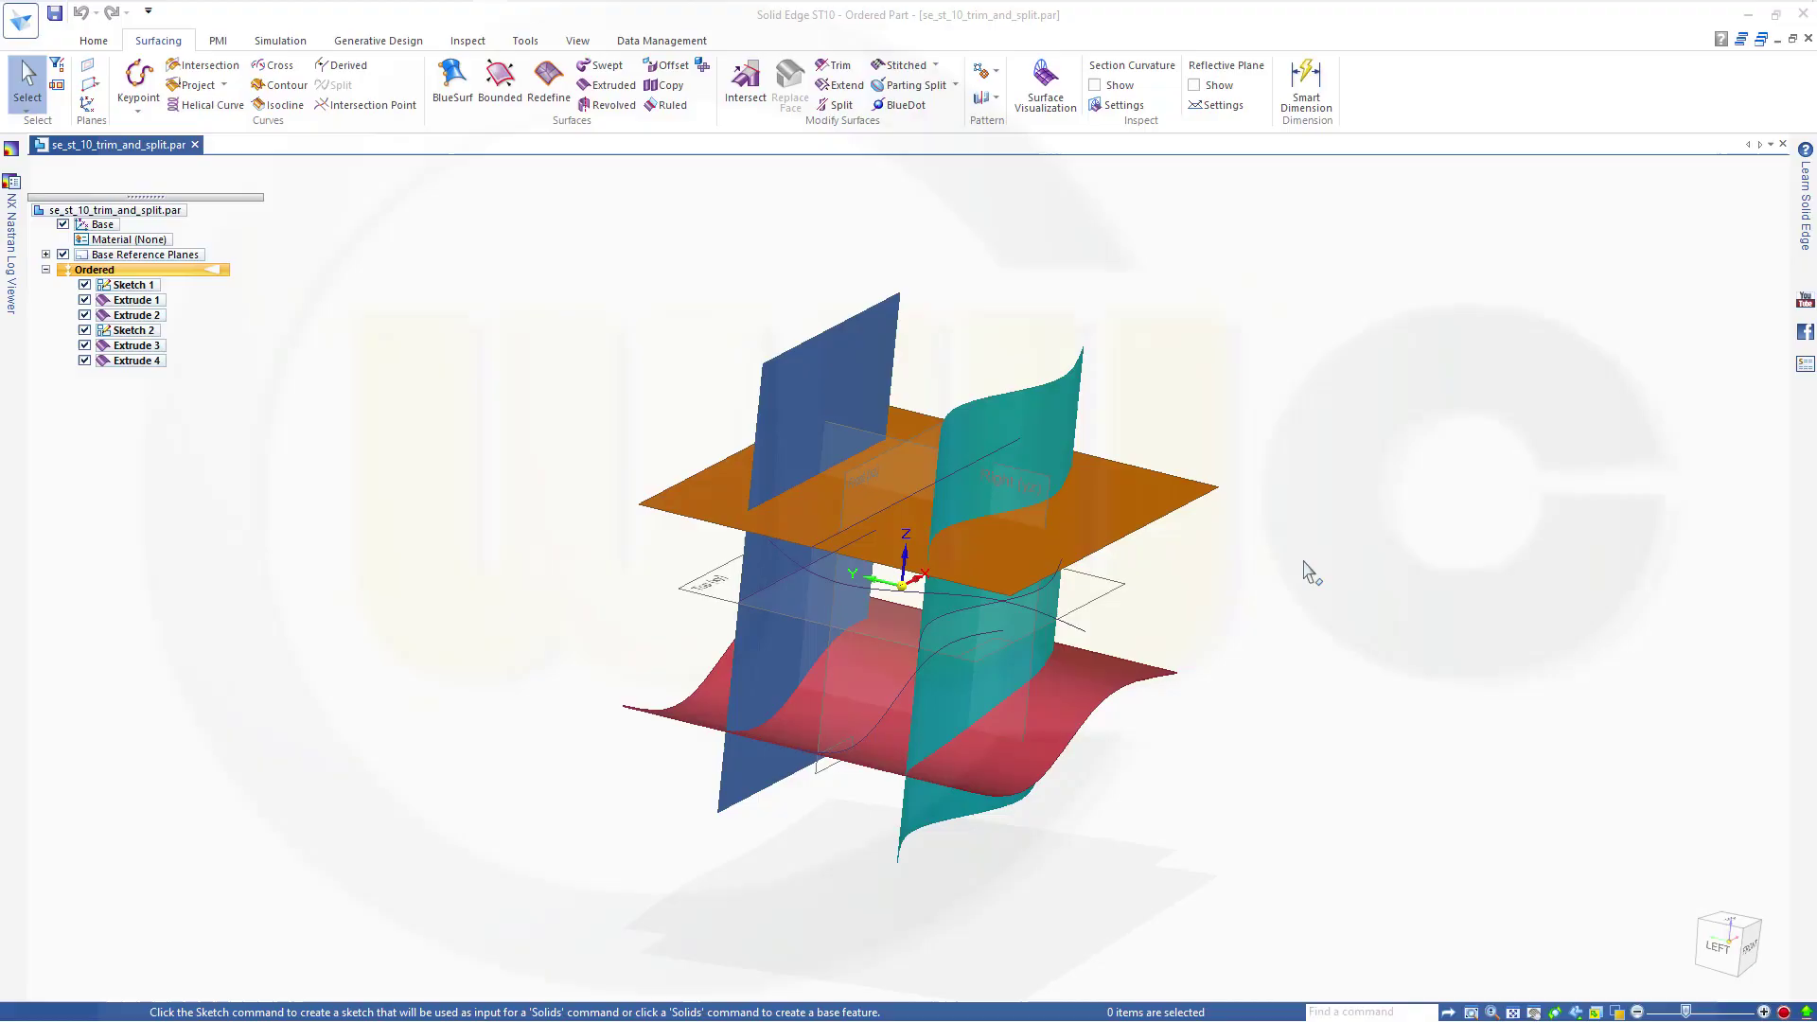
Orbit the view around the four intersecting surfaces from several angles, ending lower.
{"action": "mouse_move", "coordinate": [1259, 594]}
{"action": "middle_mouse_down"}
{"action": "mouse_move", "coordinate": [1324, 494]}
{"action": "mouse_move", "coordinate": [1225, 525]}
{"action": "mouse_move", "coordinate": [1226, 752]}
{"action": "mouse_move", "coordinate": [1208, 658]}
{"action": "mouse_move", "coordinate": [1257, 570]}
{"action": "mouse_move", "coordinate": [1258, 495]}
{"action": "mouse_move", "coordinate": [1347, 611]}
{"action": "mouse_move", "coordinate": [1320, 536]}
{"action": "mouse_move", "coordinate": [1149, 471]}
{"action": "mouse_move", "coordinate": [1149, 441]}
{"action": "mouse_move", "coordinate": [1270, 507]}
{"action": "mouse_move", "coordinate": [1288, 649]}
{"action": "mouse_move", "coordinate": [1209, 525]}
{"action": "mouse_move", "coordinate": [1208, 468]}
{"action": "mouse_move", "coordinate": [1331, 556]}
{"action": "mouse_move", "coordinate": [1292, 540]}
{"action": "mouse_move", "coordinate": [1262, 564]}
{"action": "middle_mouse_up"}
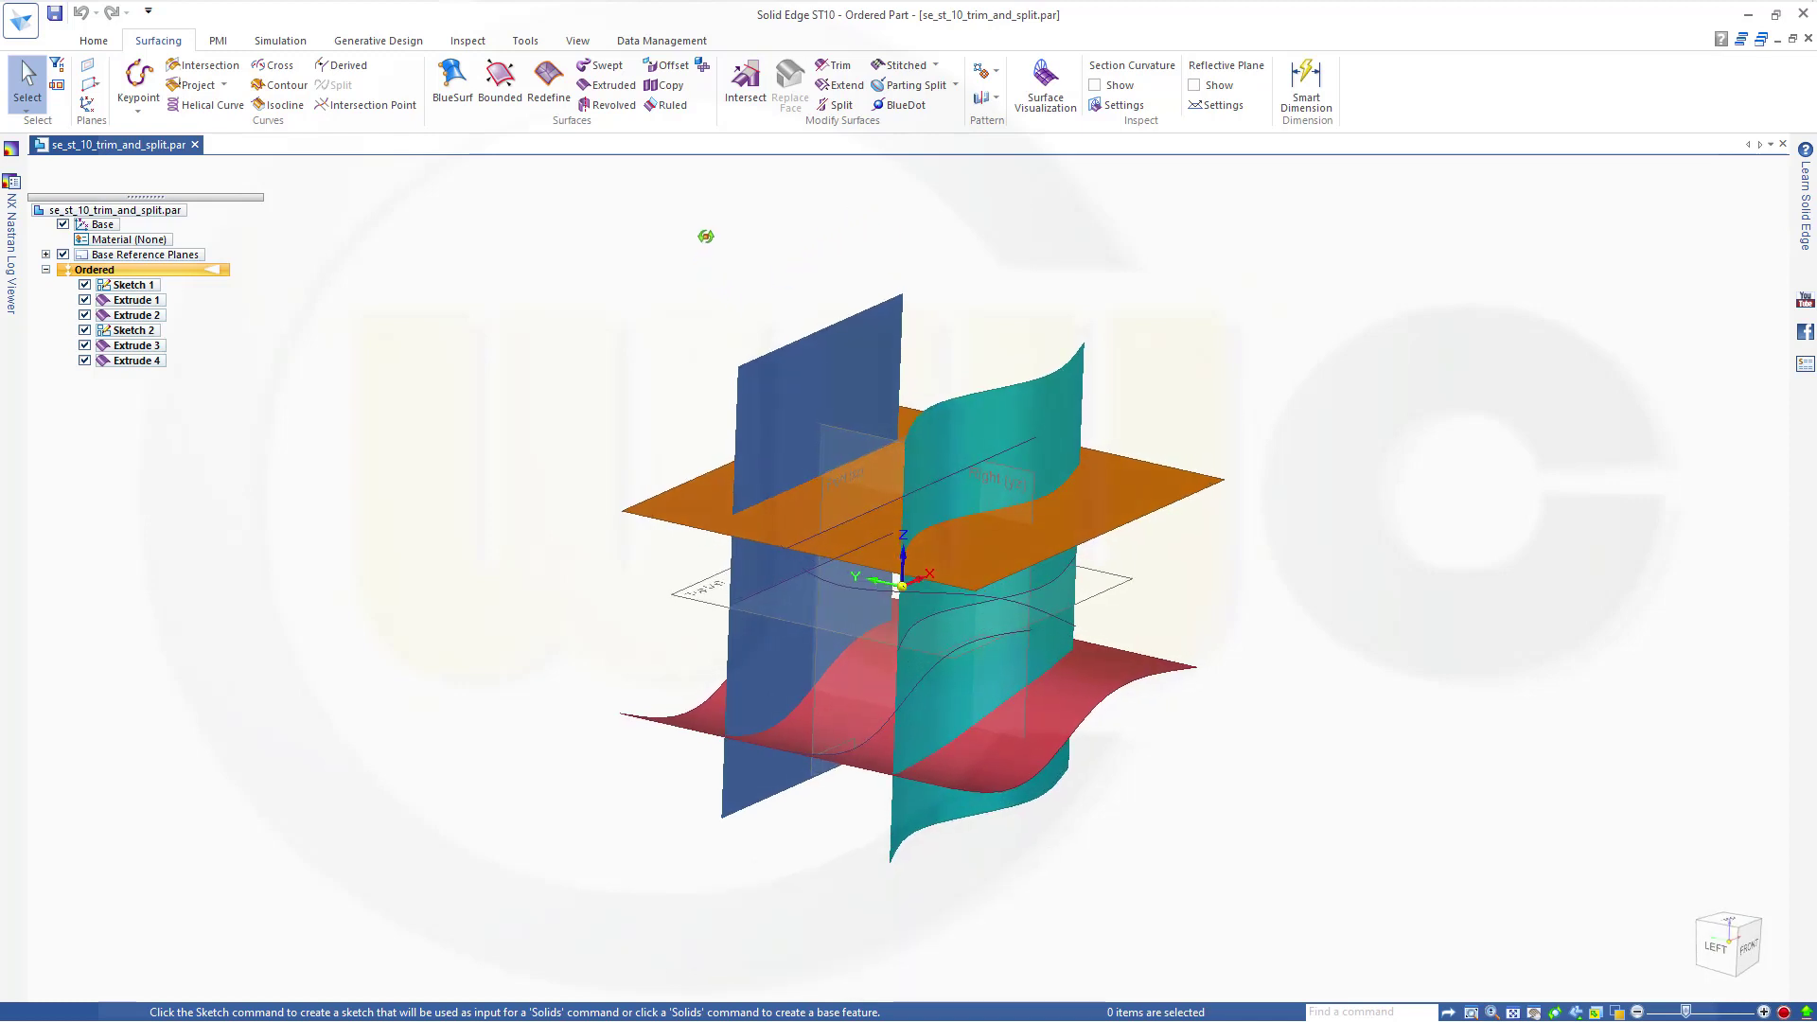
{"action": "middle_click_drag", "start_coordinate": [697, 252], "coordinate": [723, 322]}
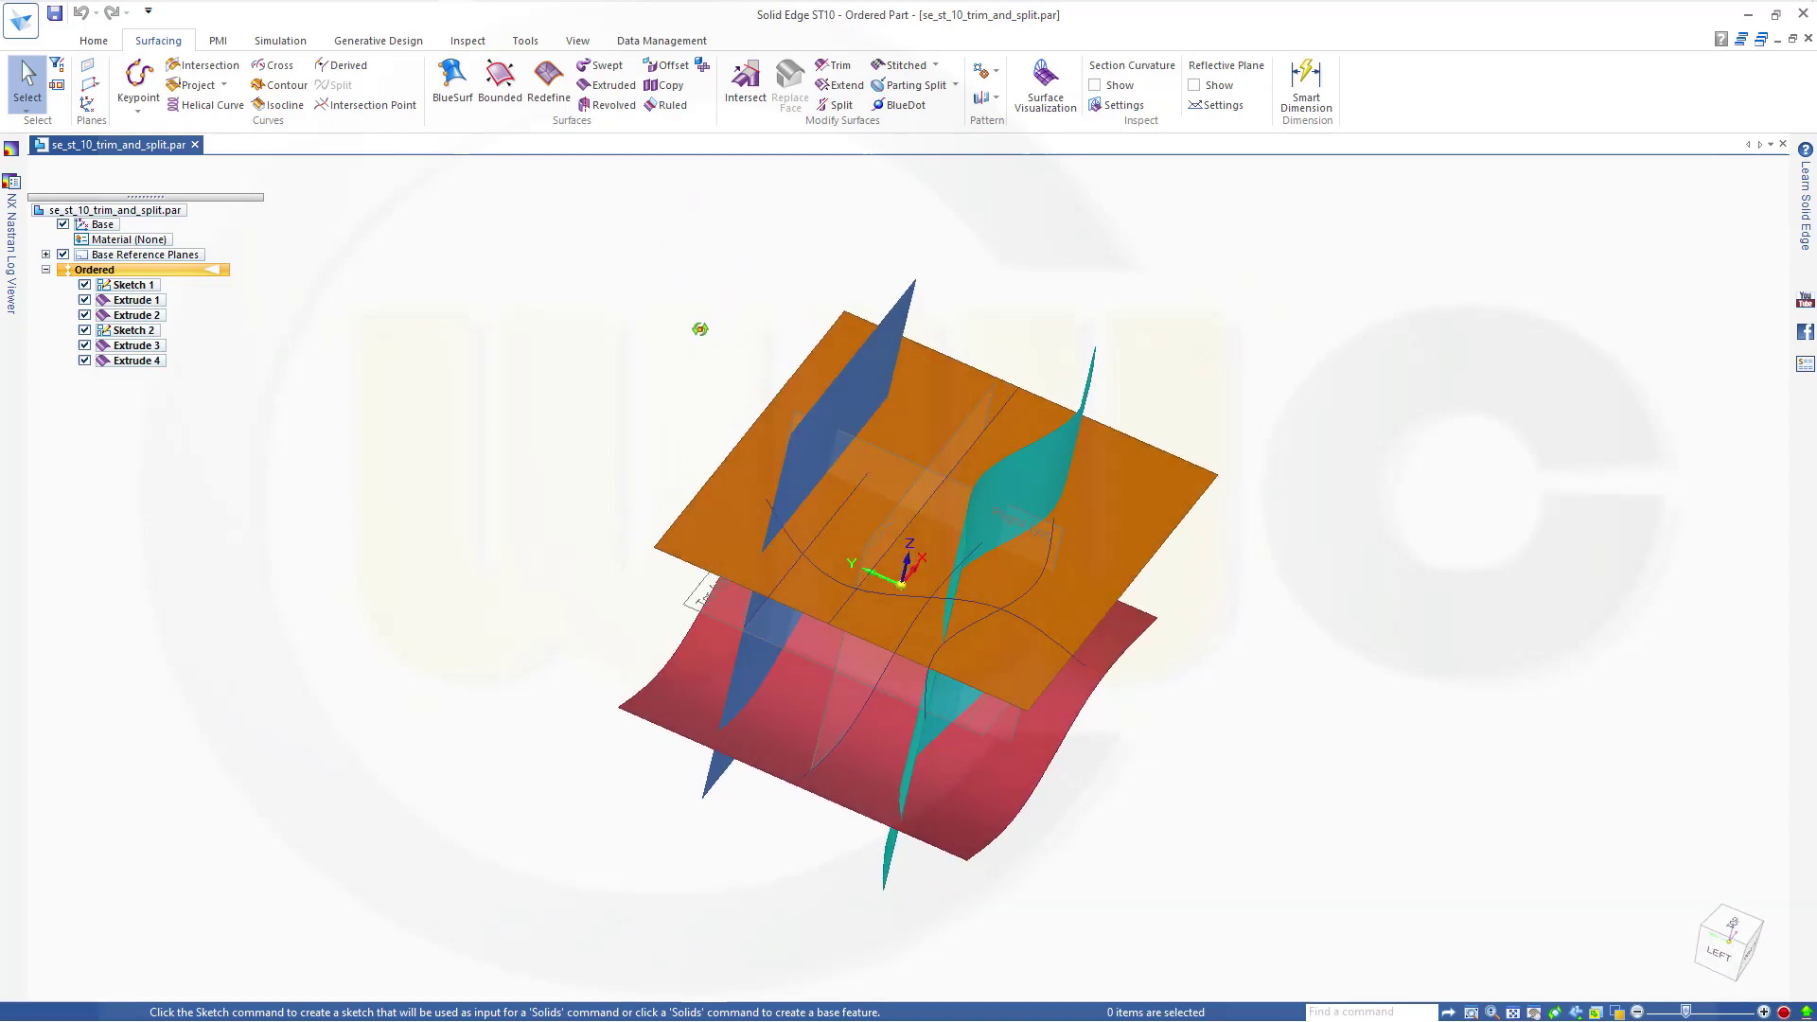
{"action": "middle_click_drag", "start_coordinate": [723, 322], "coordinate": [698, 280]}
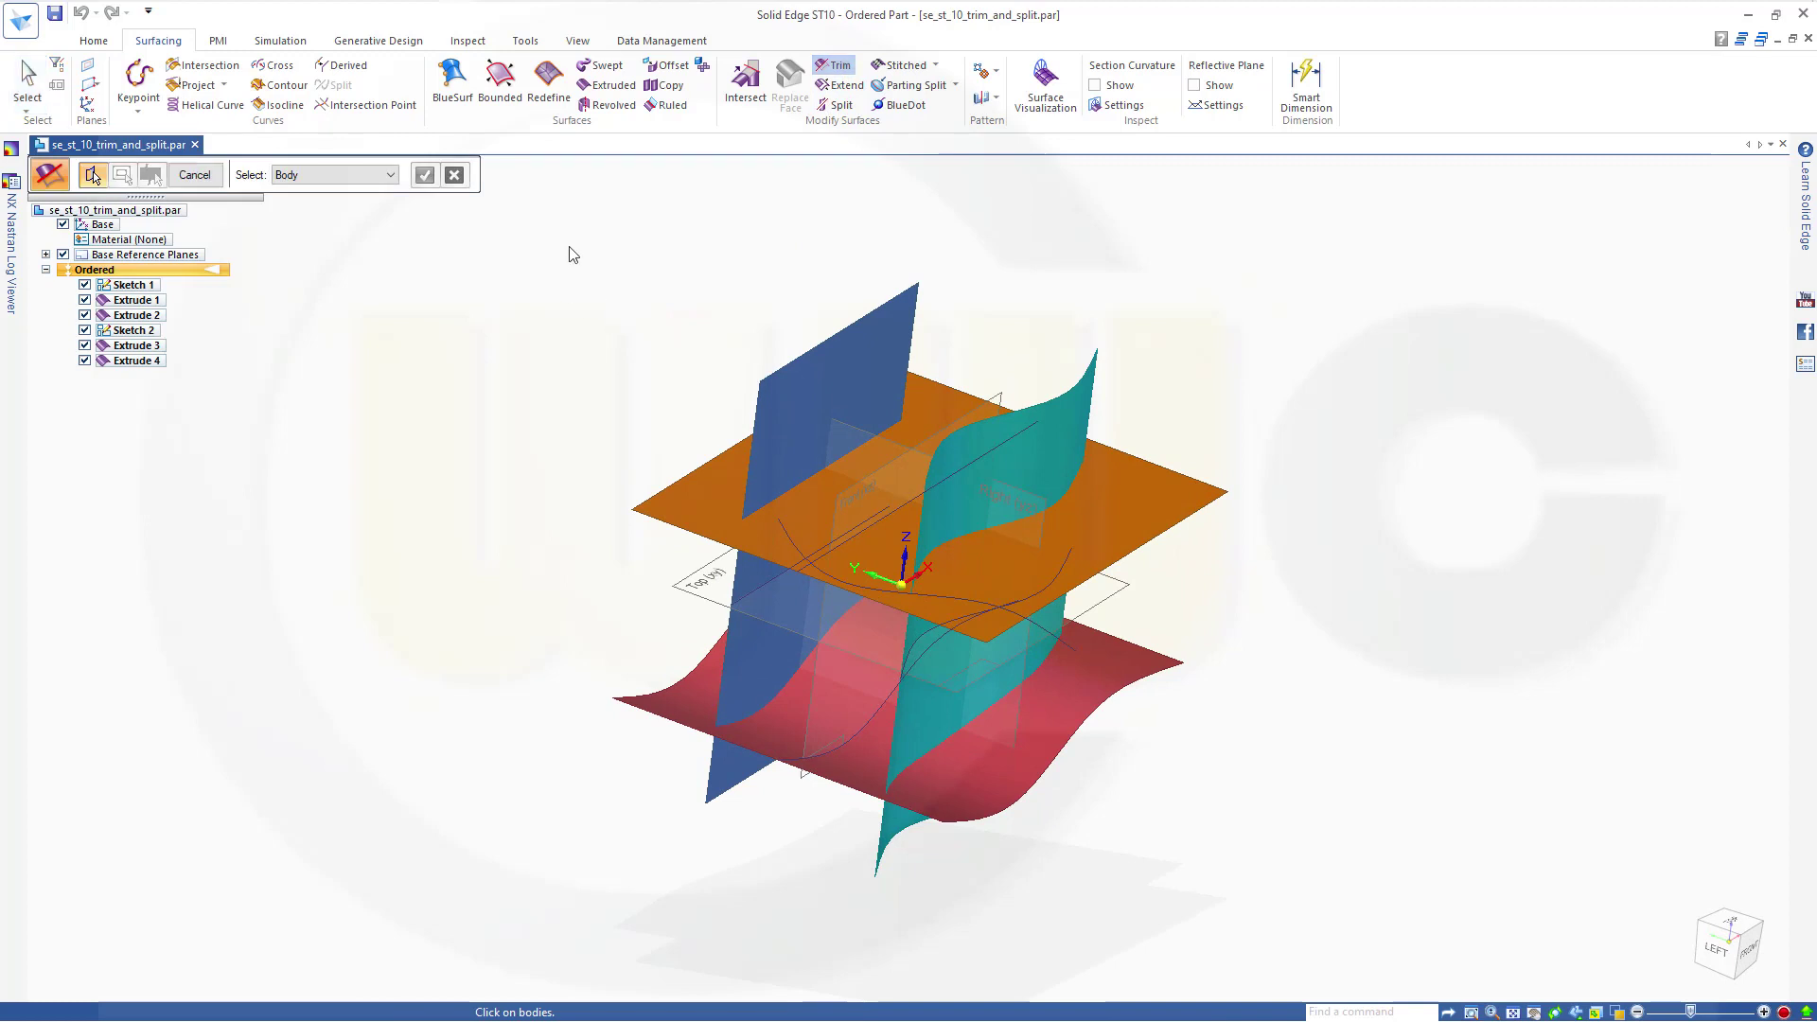
Pick the orange horizontal plane to trim, with the blue and teal surfaces as cutting tools.
{"action": "left_click", "coordinate": [1157, 492]}
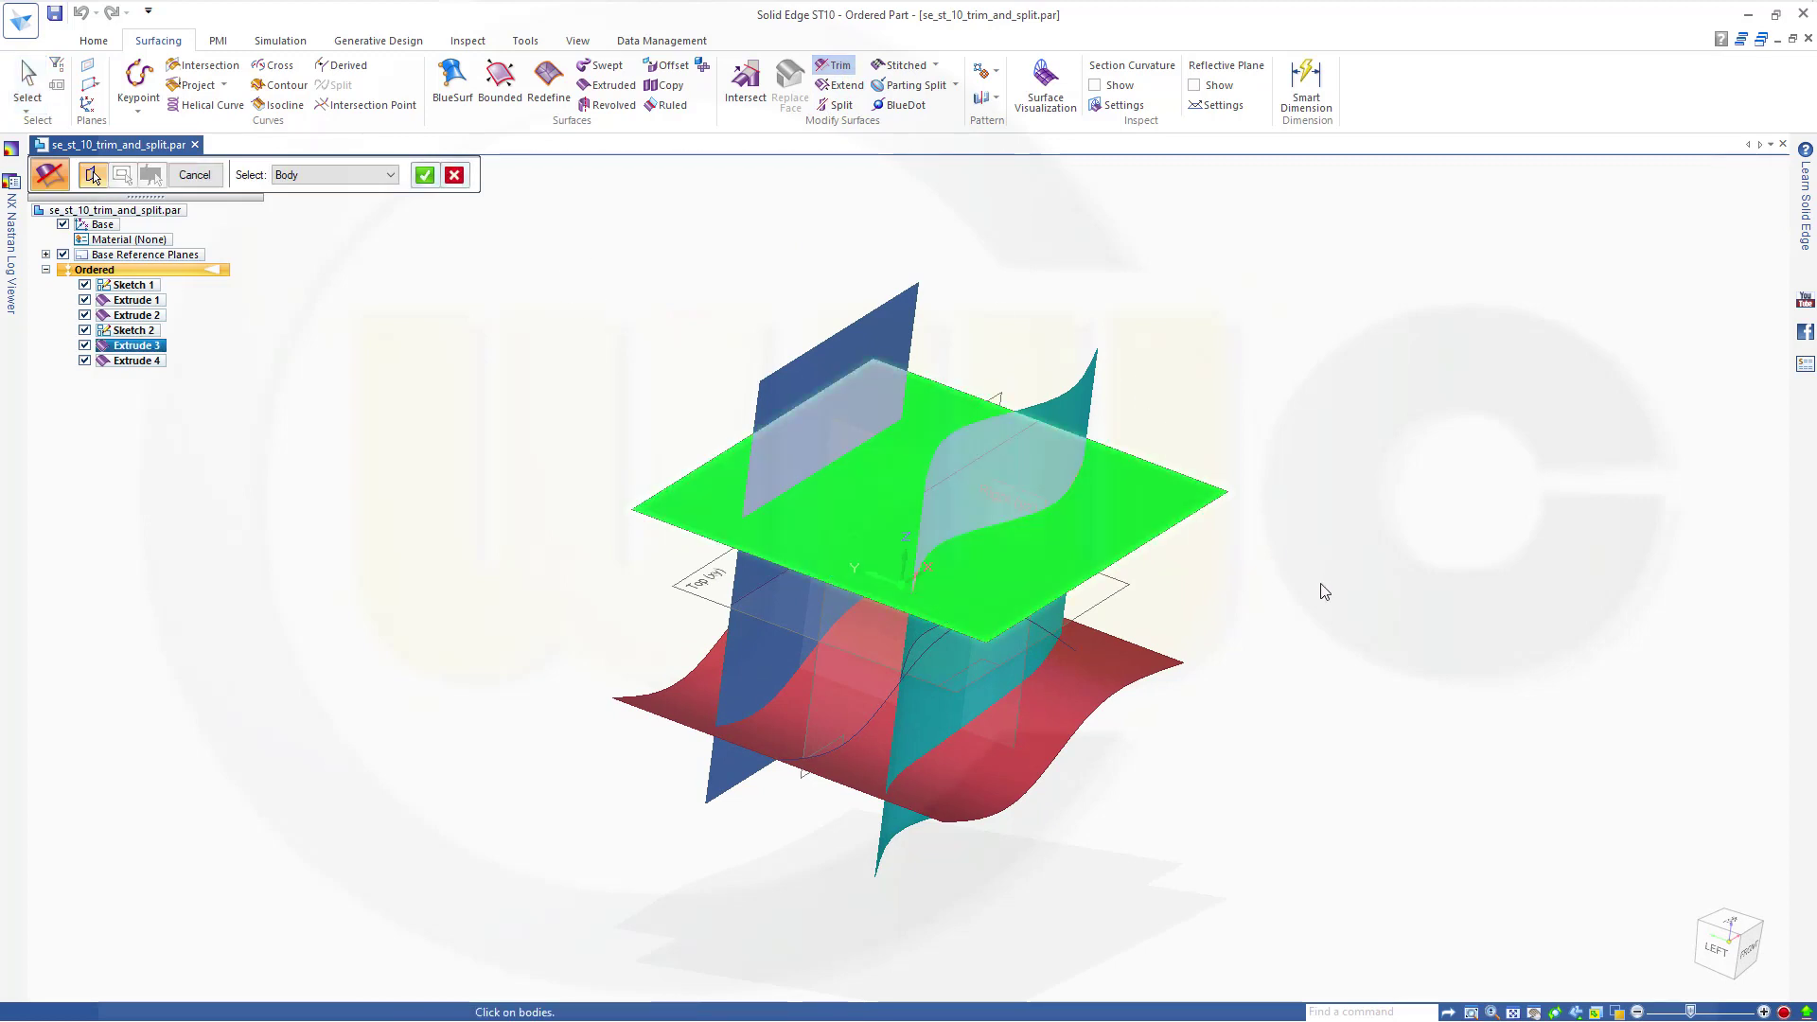
{"action": "right_click", "coordinate": [557, 291]}
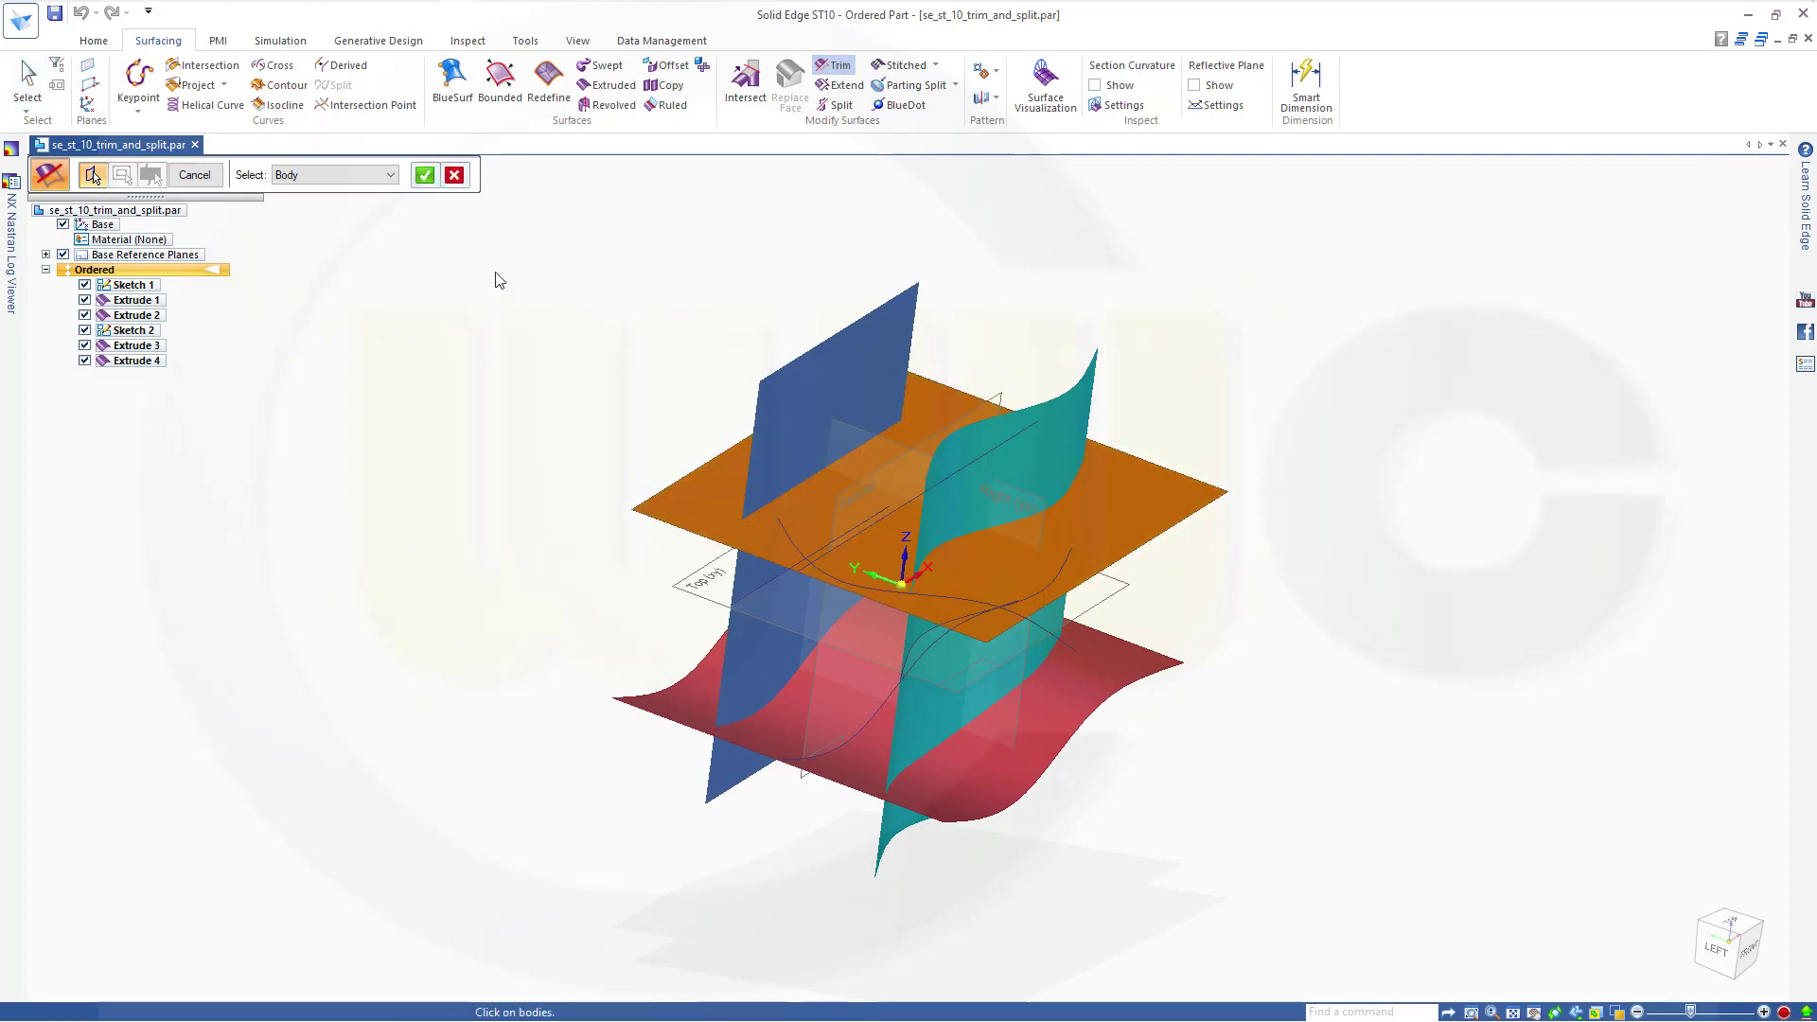
{"action": "left_click", "coordinate": [827, 373]}
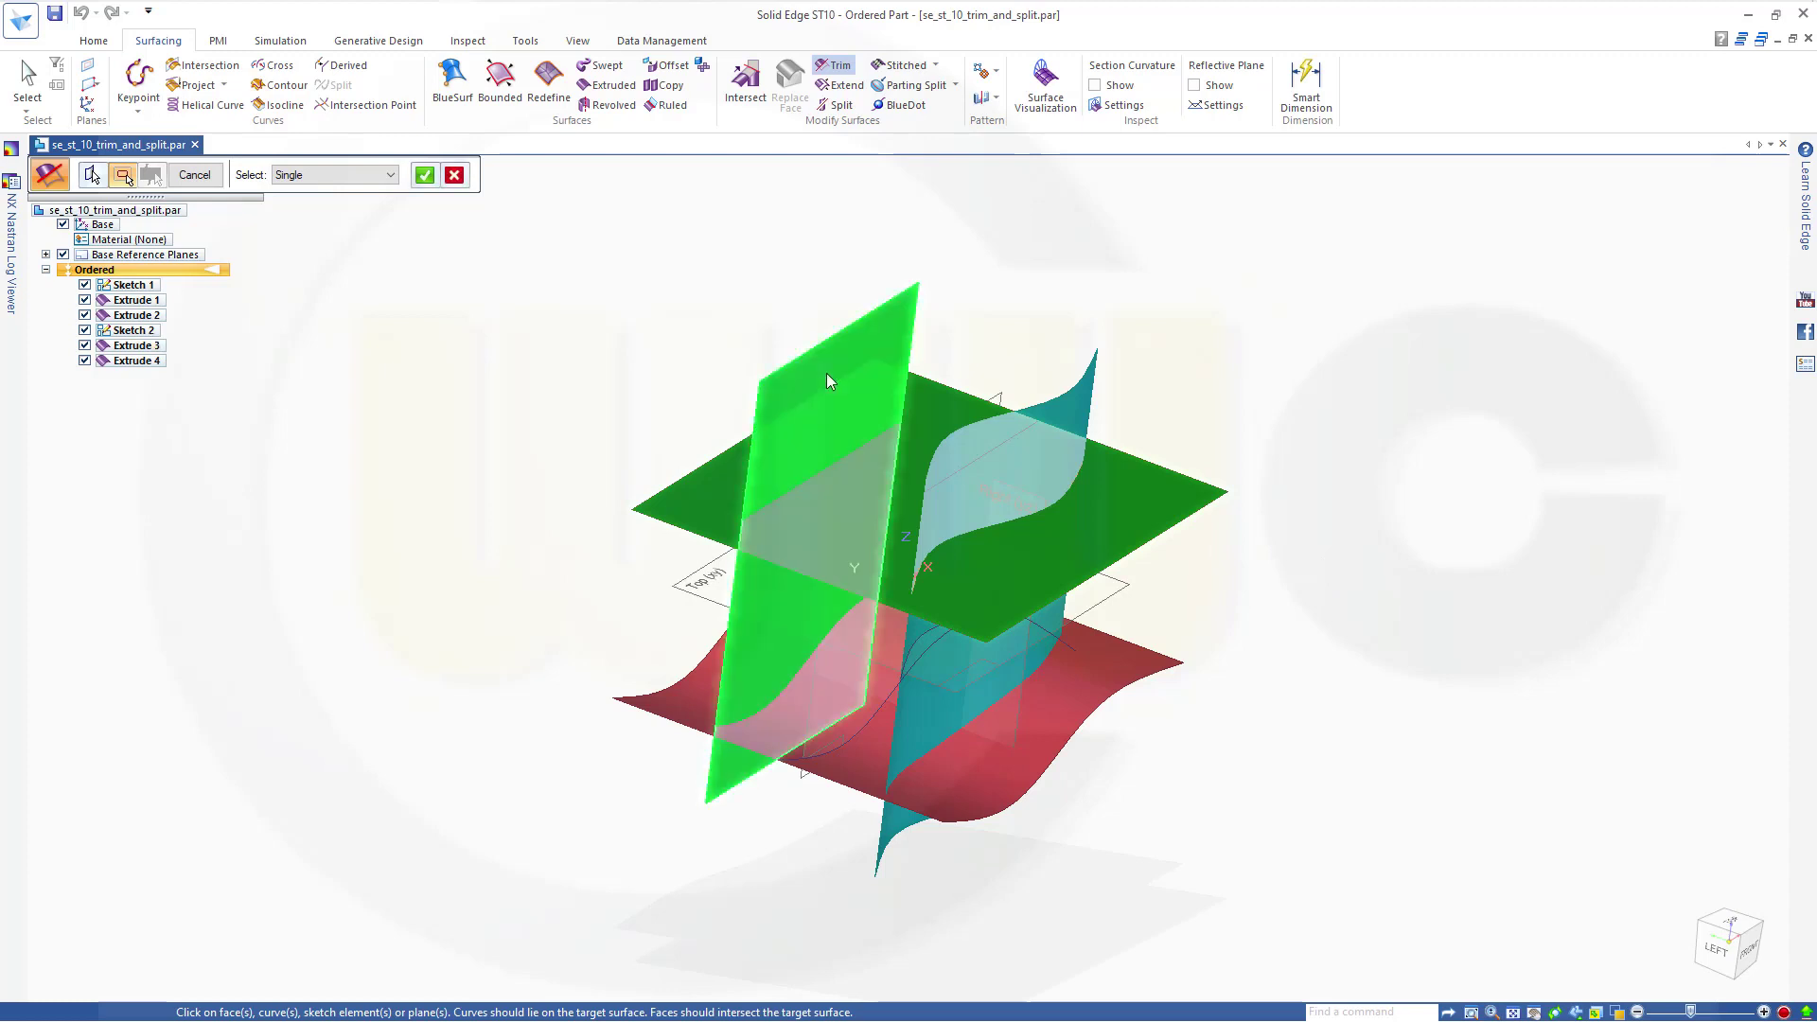
{"action": "left_click", "coordinate": [1038, 462]}
{"action": "mouse_move", "coordinate": [1322, 552]}
{"action": "middle_mouse_down"}
{"action": "mouse_move", "coordinate": [1368, 499]}
{"action": "mouse_move", "coordinate": [1370, 522]}
{"action": "middle_mouse_up"}
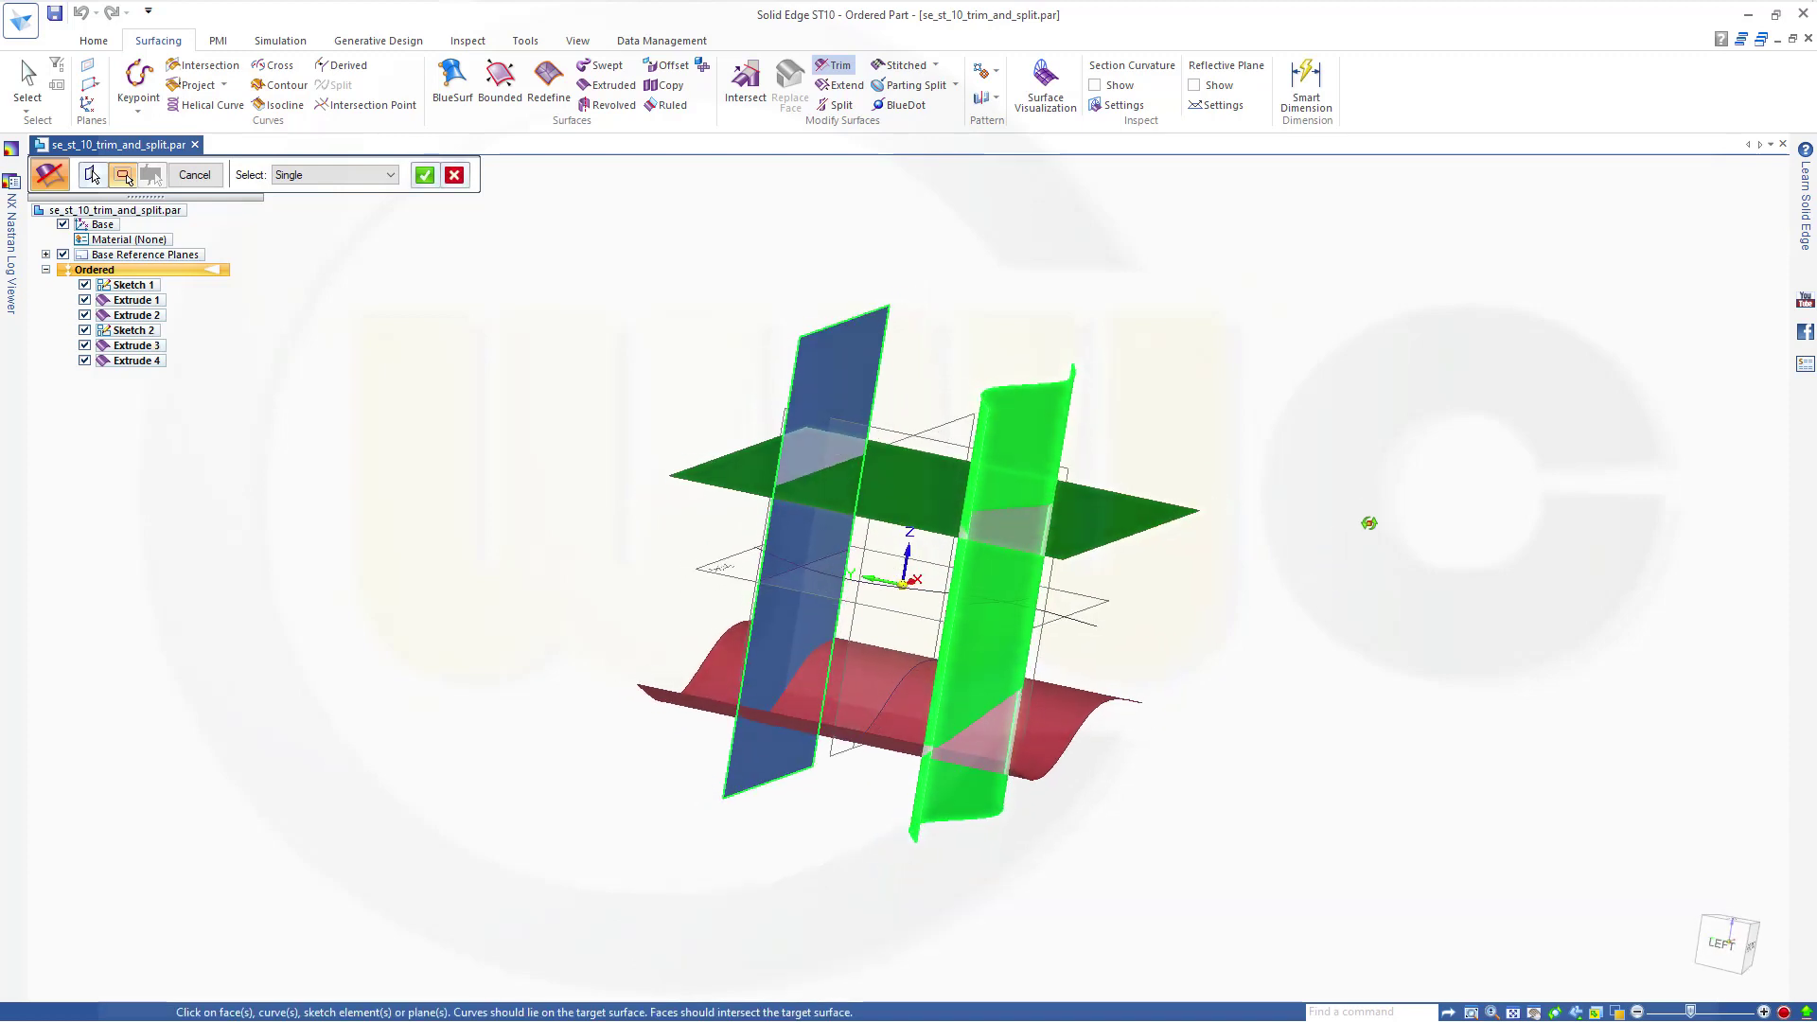
Mark the right and left outer regions of the horizontal plane for removal.
{"action": "key", "text": "Return"}
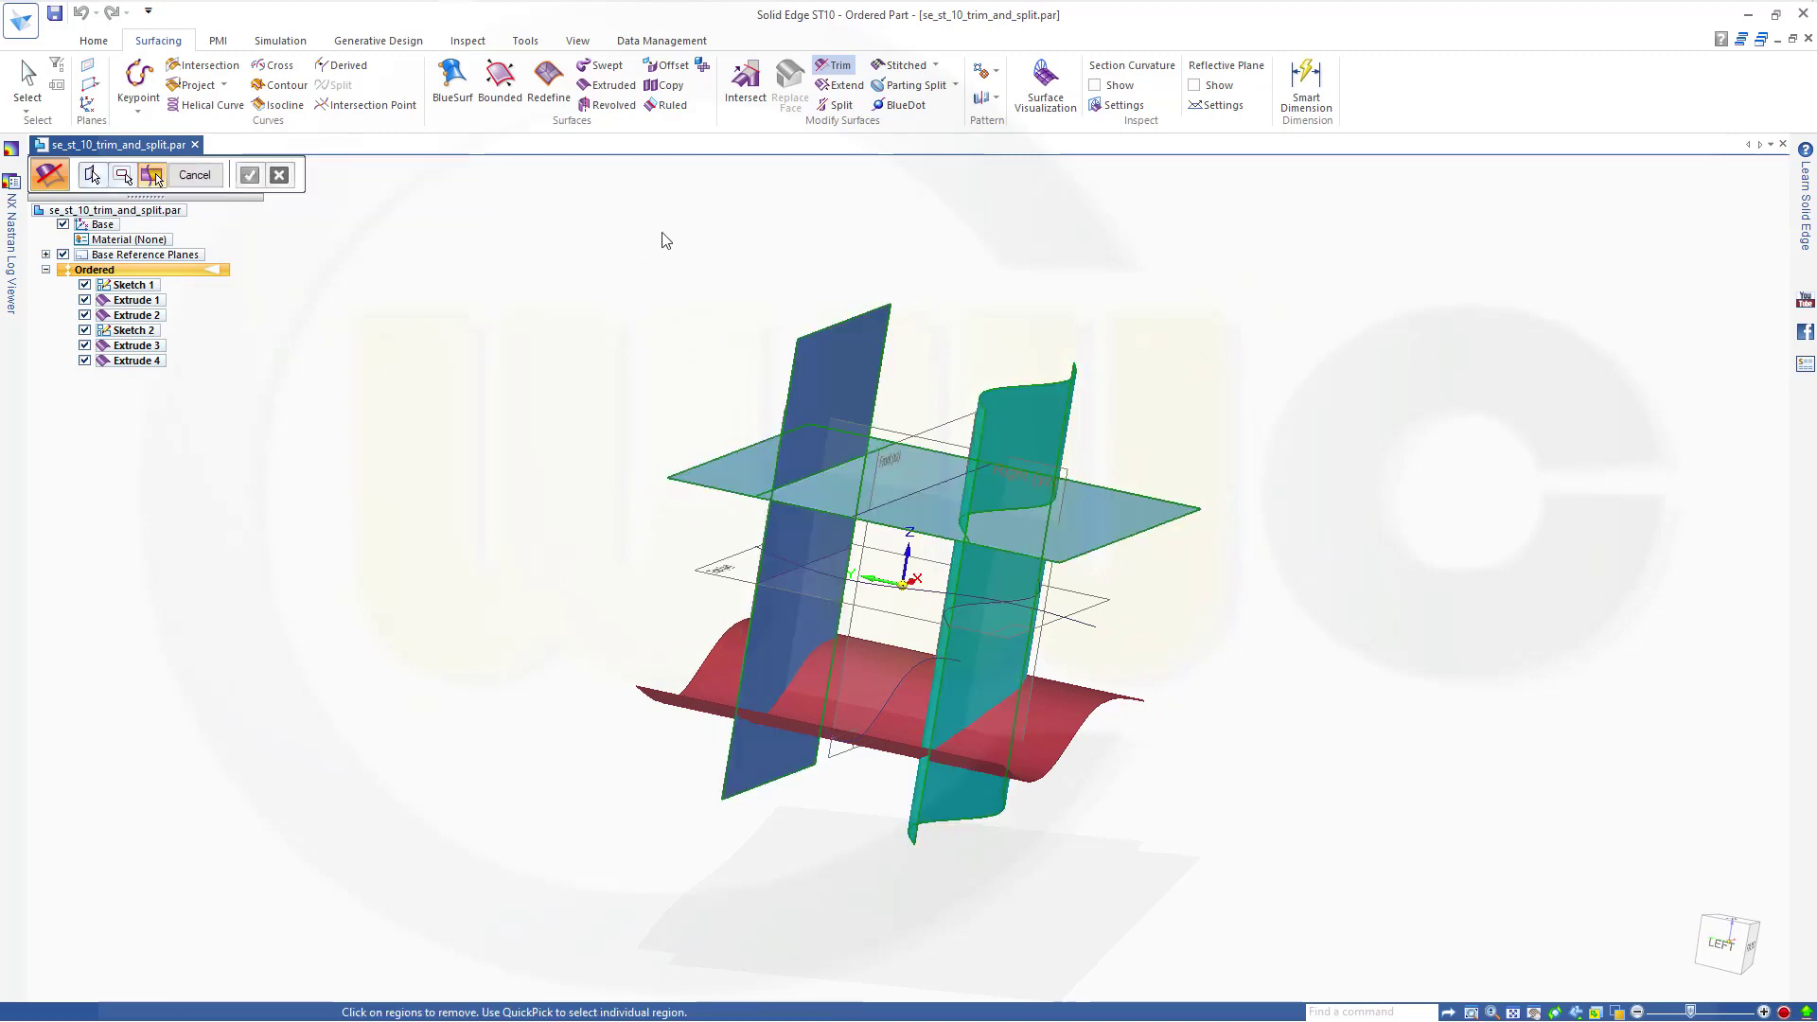
{"action": "middle_click_drag", "start_coordinate": [659, 304], "coordinate": [617, 430]}
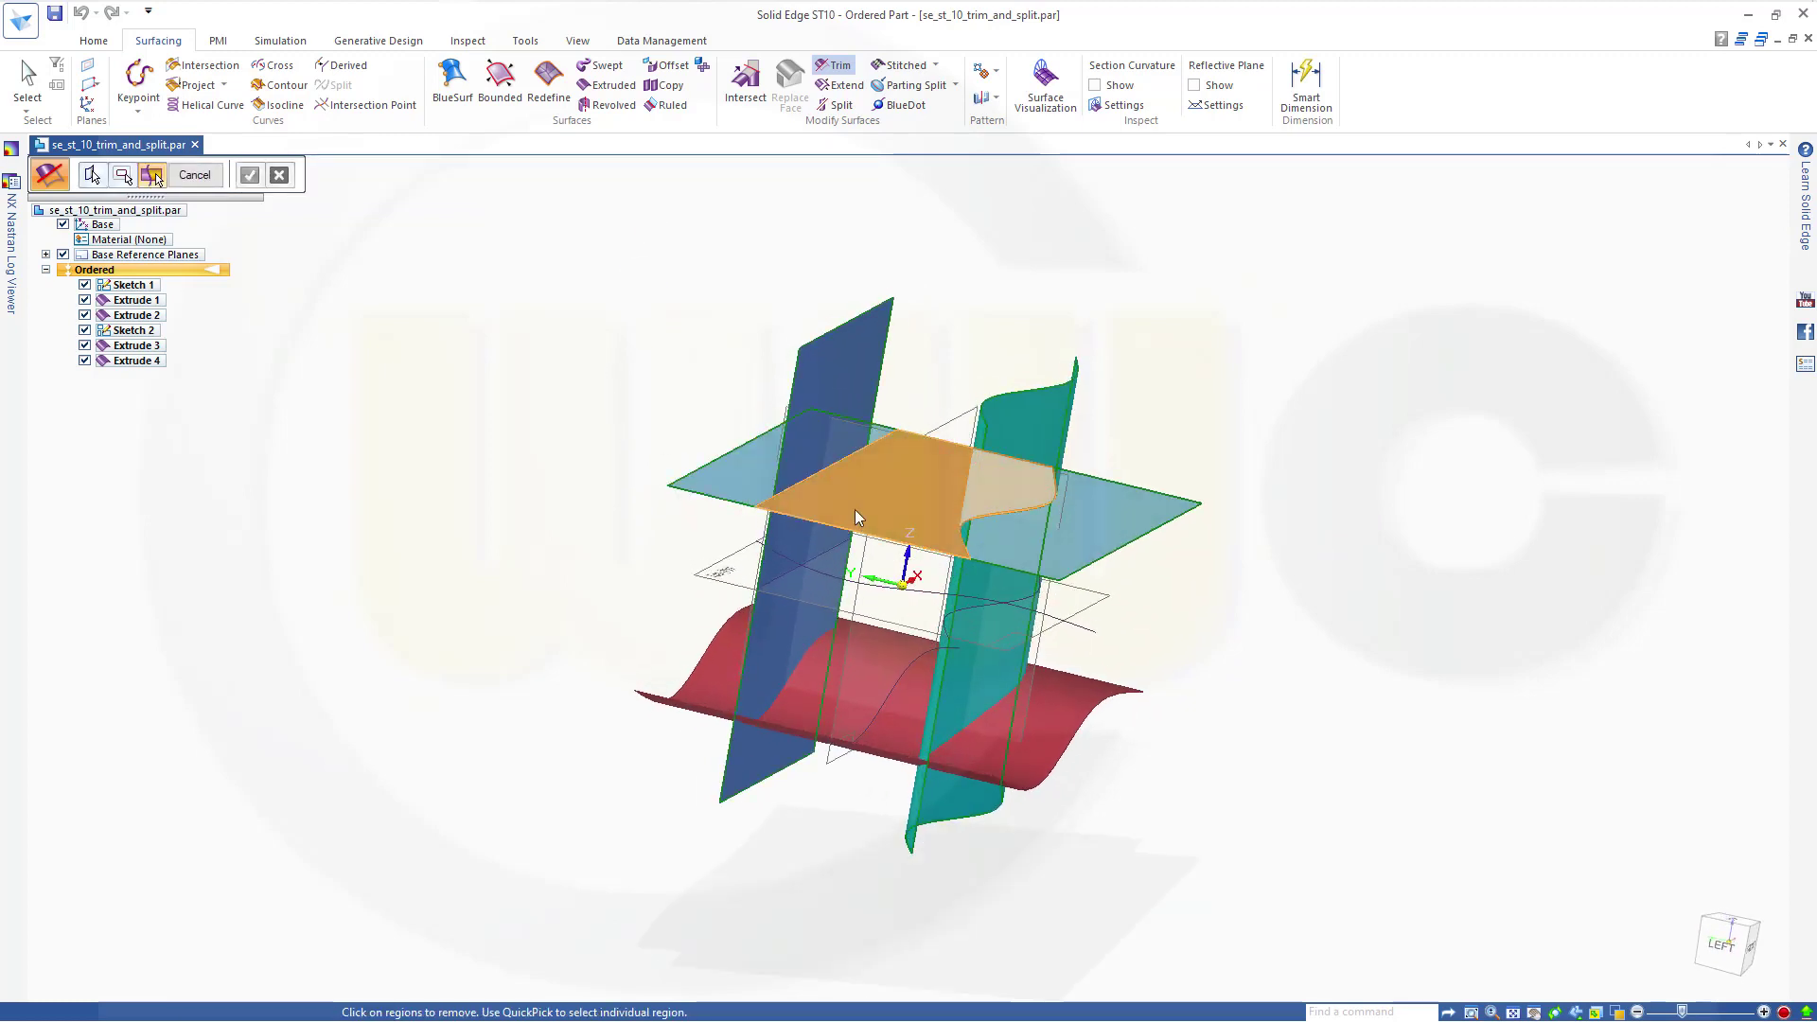
{"action": "left_click", "coordinate": [1088, 547]}
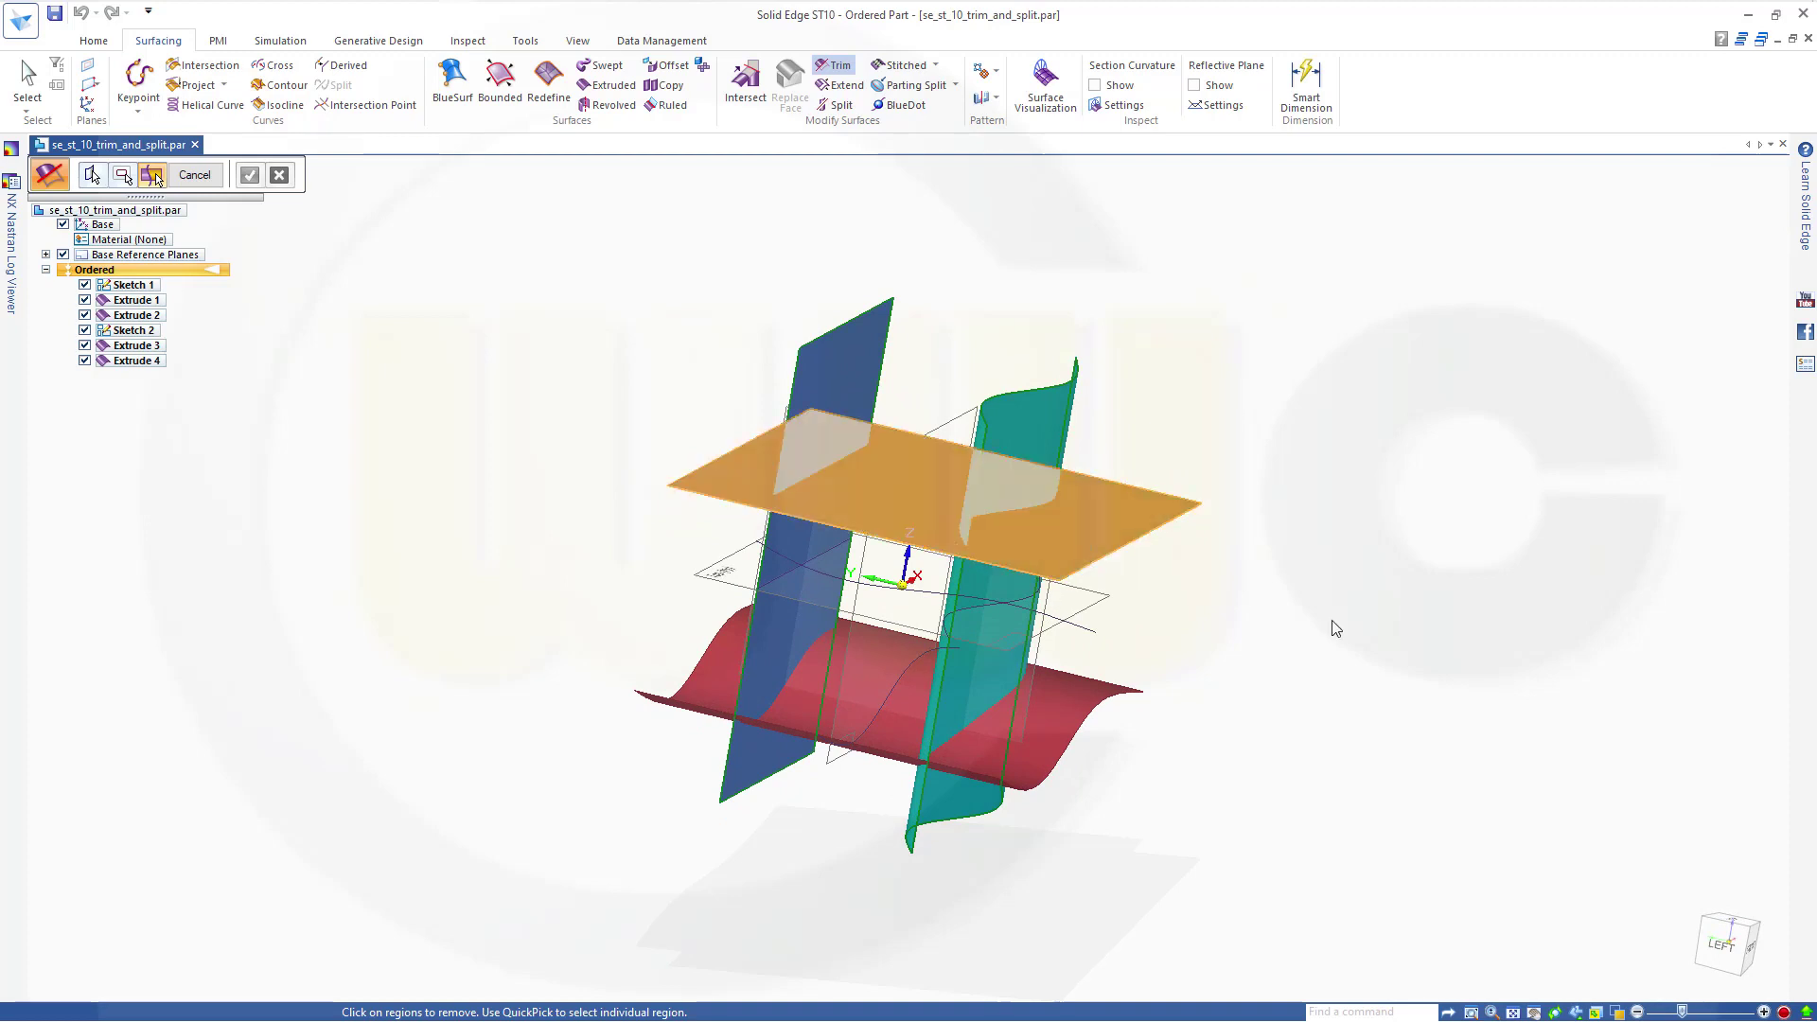
{"action": "left_click", "coordinate": [716, 473]}
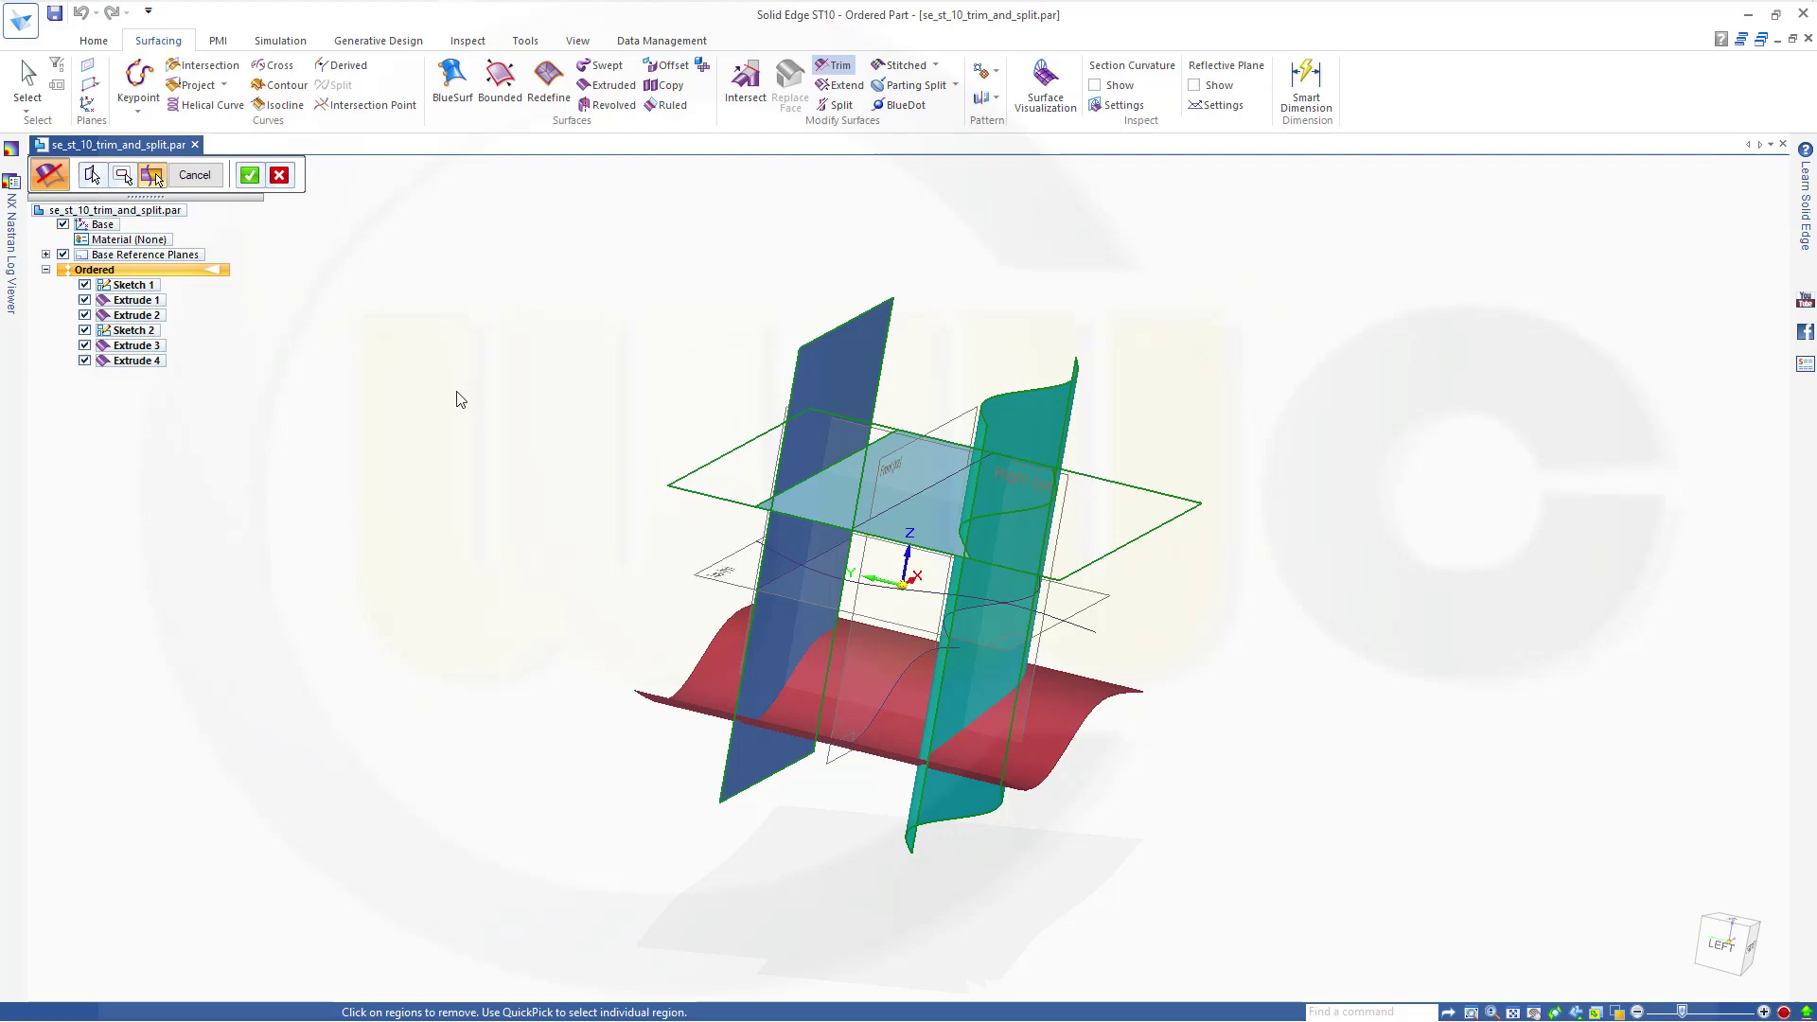
{"action": "mouse_move", "coordinate": [448, 407]}
{"action": "middle_mouse_down"}
{"action": "mouse_move", "coordinate": [450, 381]}
{"action": "mouse_move", "coordinate": [377, 451]}
{"action": "mouse_move", "coordinate": [374, 526]}
{"action": "mouse_move", "coordinate": [357, 511]}
{"action": "mouse_move", "coordinate": [404, 443]}
{"action": "mouse_move", "coordinate": [536, 394]}
{"action": "mouse_move", "coordinate": [601, 561]}
{"action": "mouse_move", "coordinate": [475, 423]}
{"action": "middle_mouse_up"}
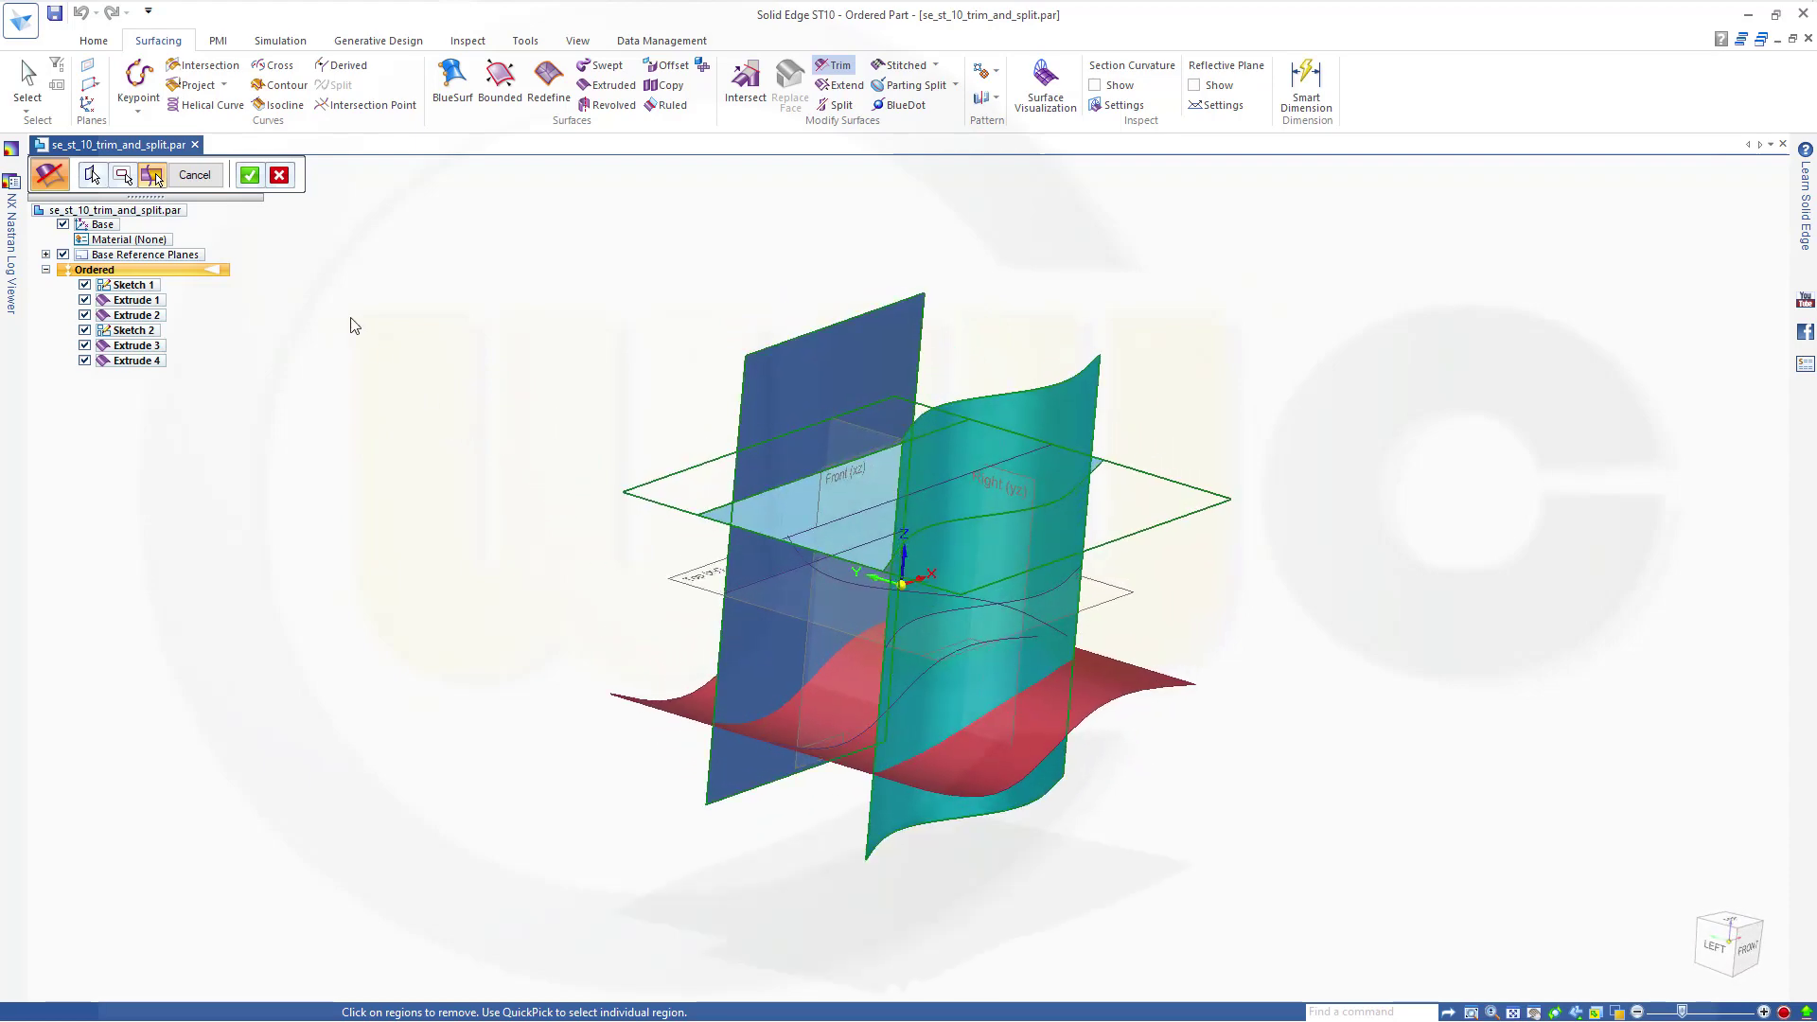
Accept and finish the trim, creating Trim 1.
{"action": "left_click", "coordinate": [250, 175]}
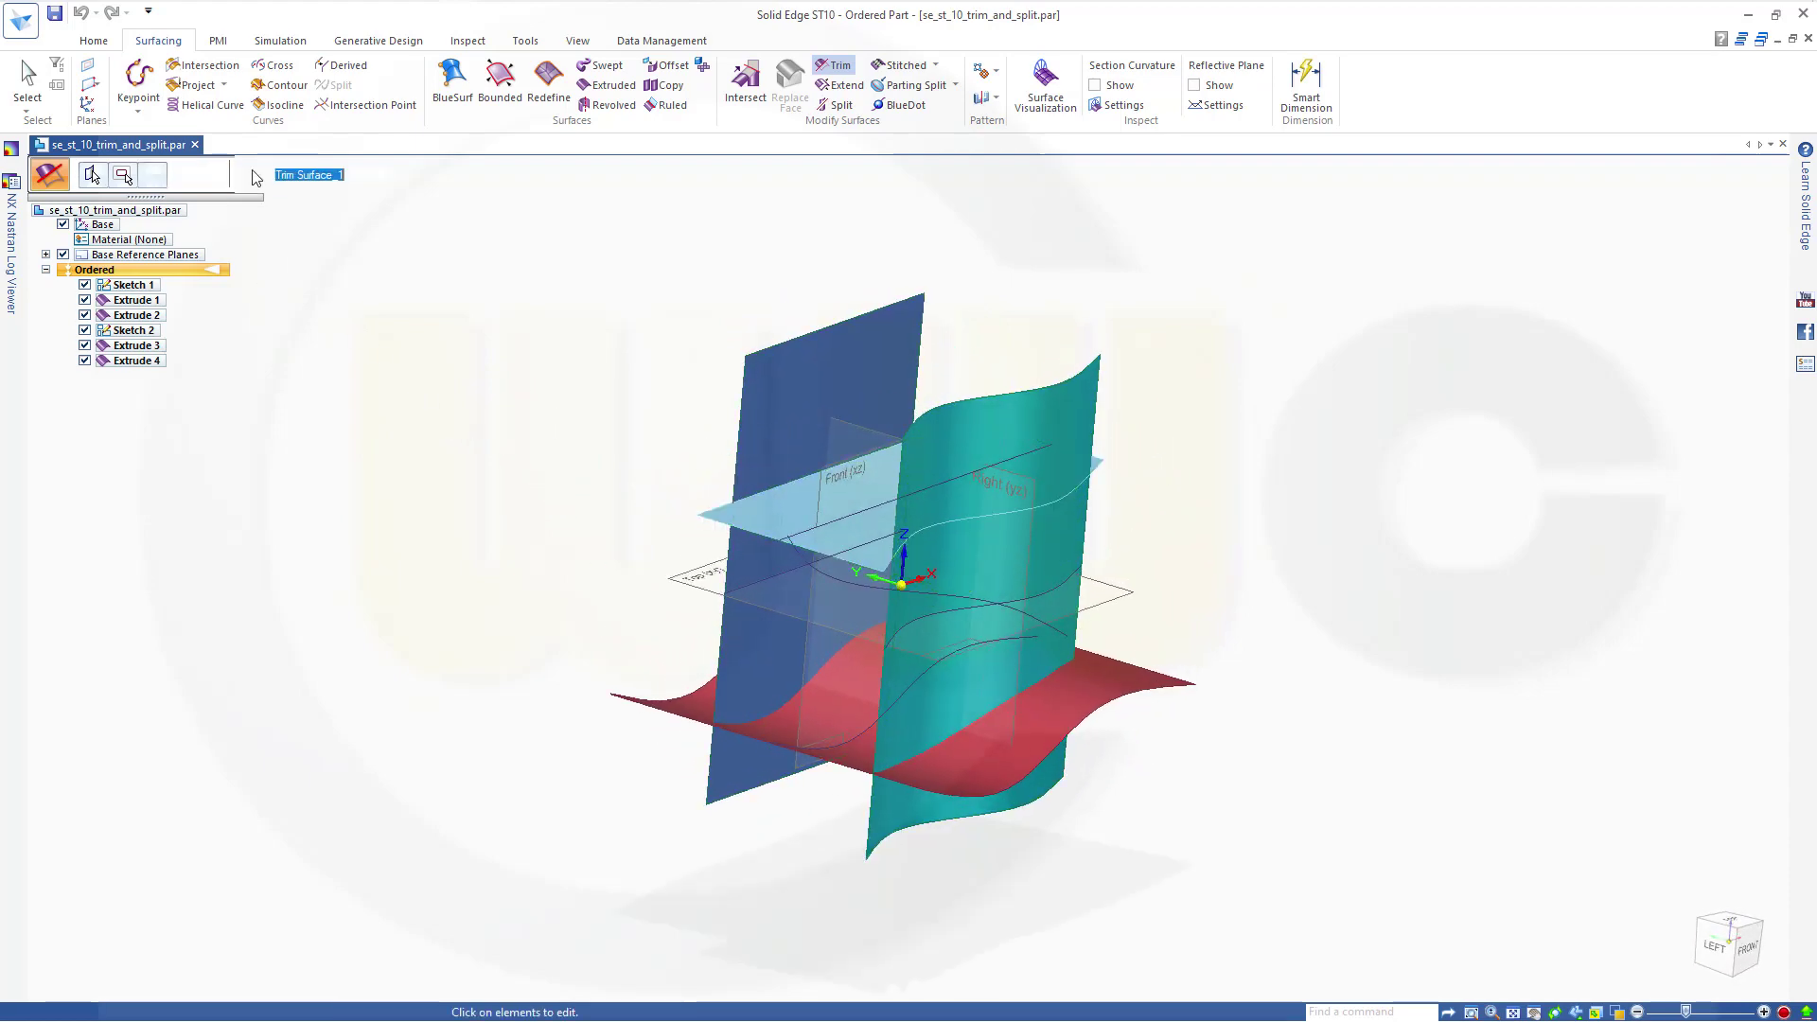
{"action": "left_click", "coordinate": [199, 176]}
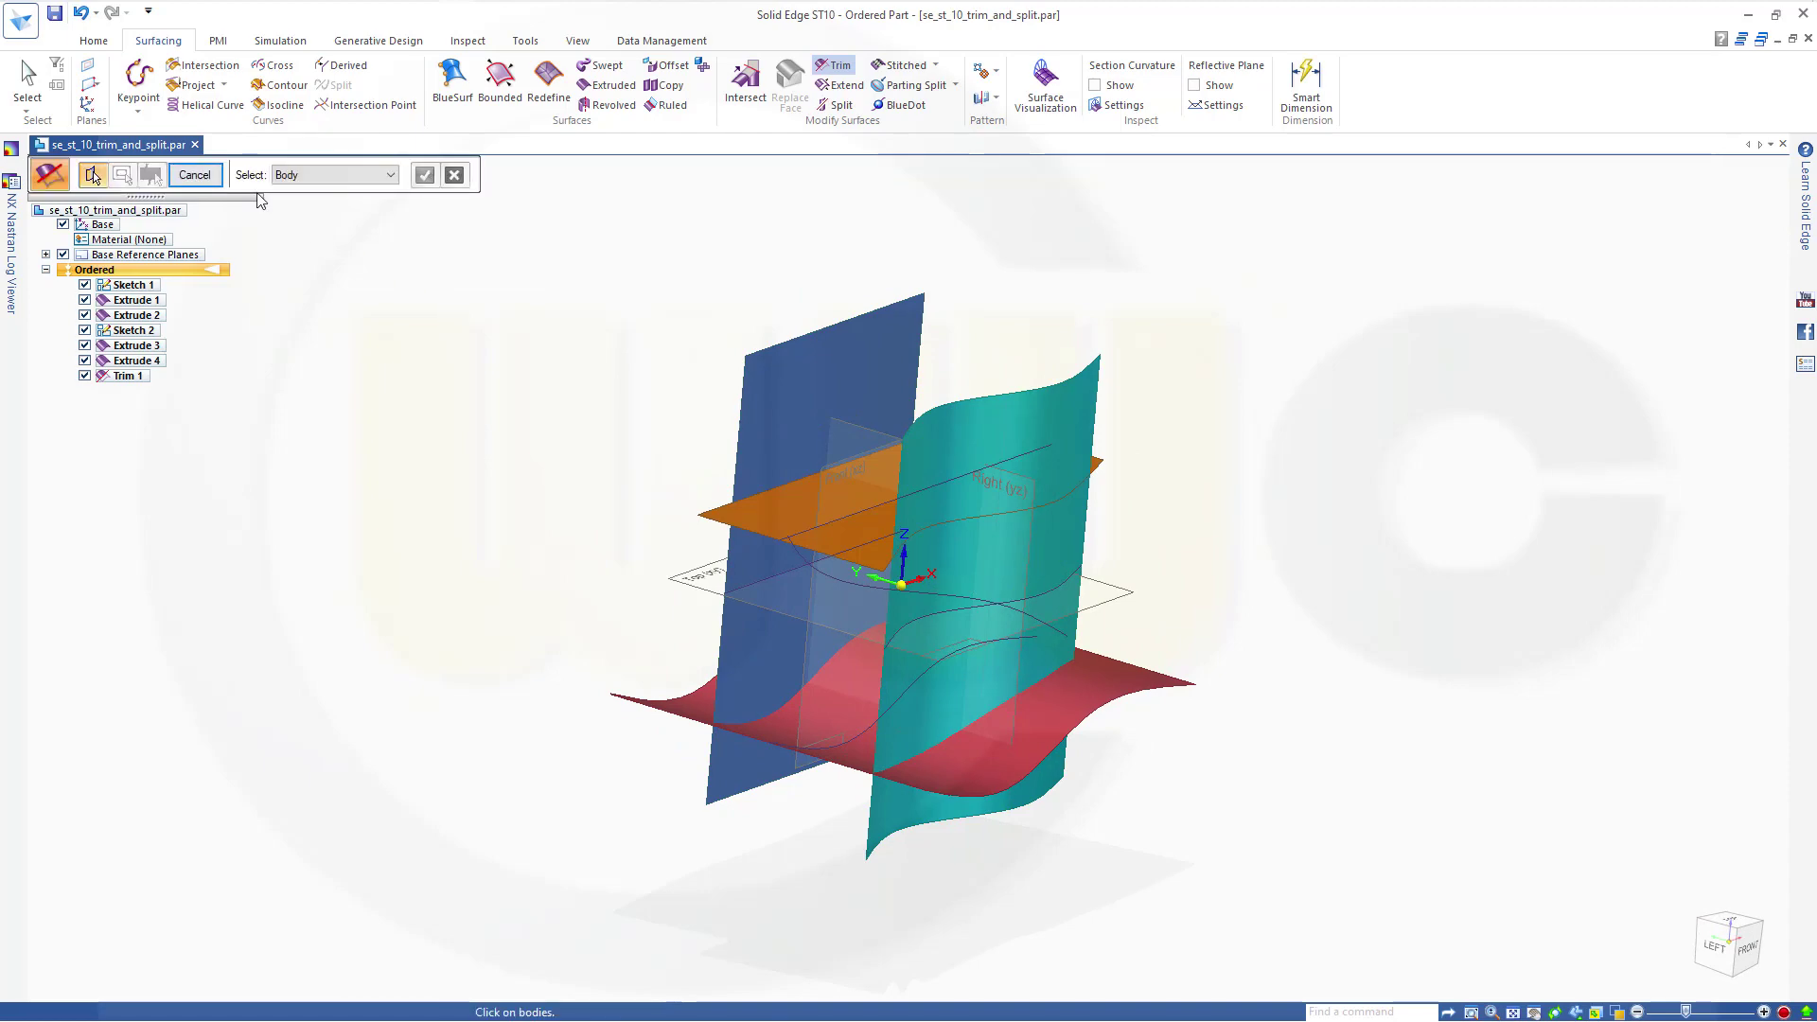
{"action": "left_click", "coordinate": [199, 177]}
{"action": "mouse_move", "coordinate": [549, 356]}
{"action": "middle_mouse_down"}
{"action": "mouse_move", "coordinate": [634, 402]}
{"action": "mouse_move", "coordinate": [418, 284]}
{"action": "mouse_move", "coordinate": [602, 415]}
{"action": "mouse_move", "coordinate": [620, 405]}
{"action": "middle_mouse_up"}
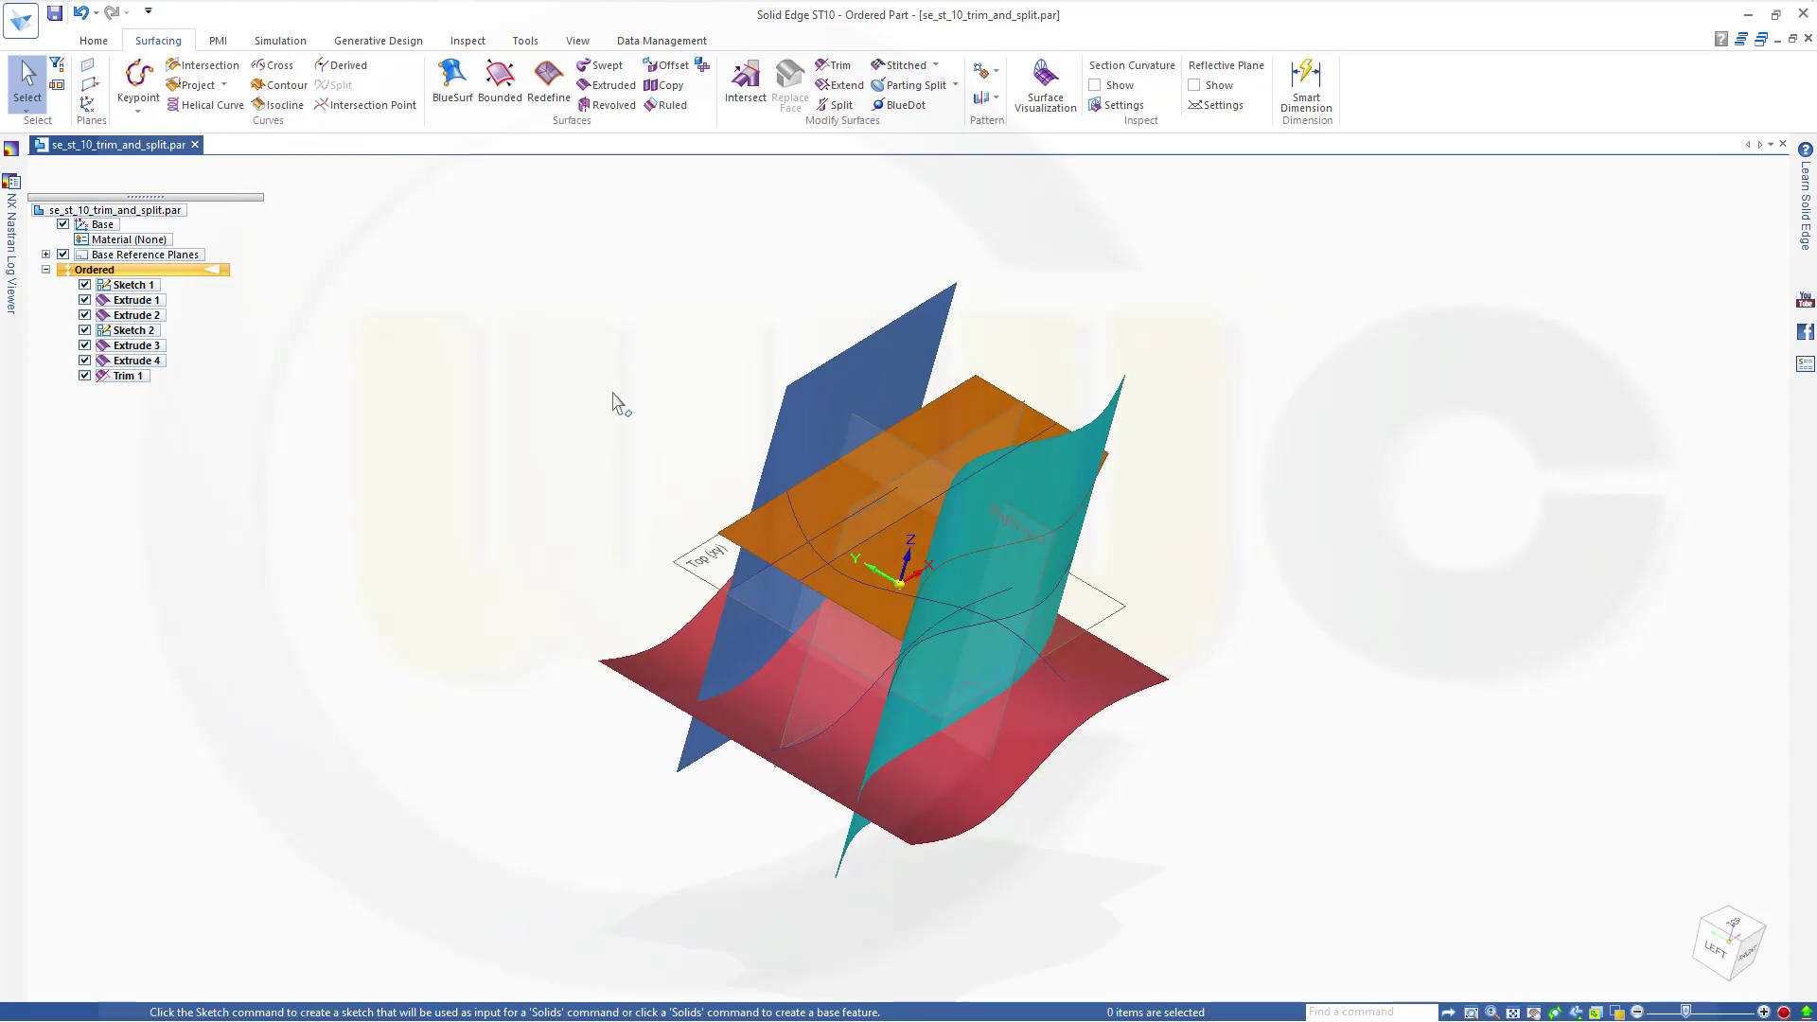
Undo Trim 1 so the horizontal plane is whole again.
{"action": "left_click", "coordinate": [79, 13]}
{"action": "middle_click_drag", "start_coordinate": [600, 350], "coordinate": [592, 317]}
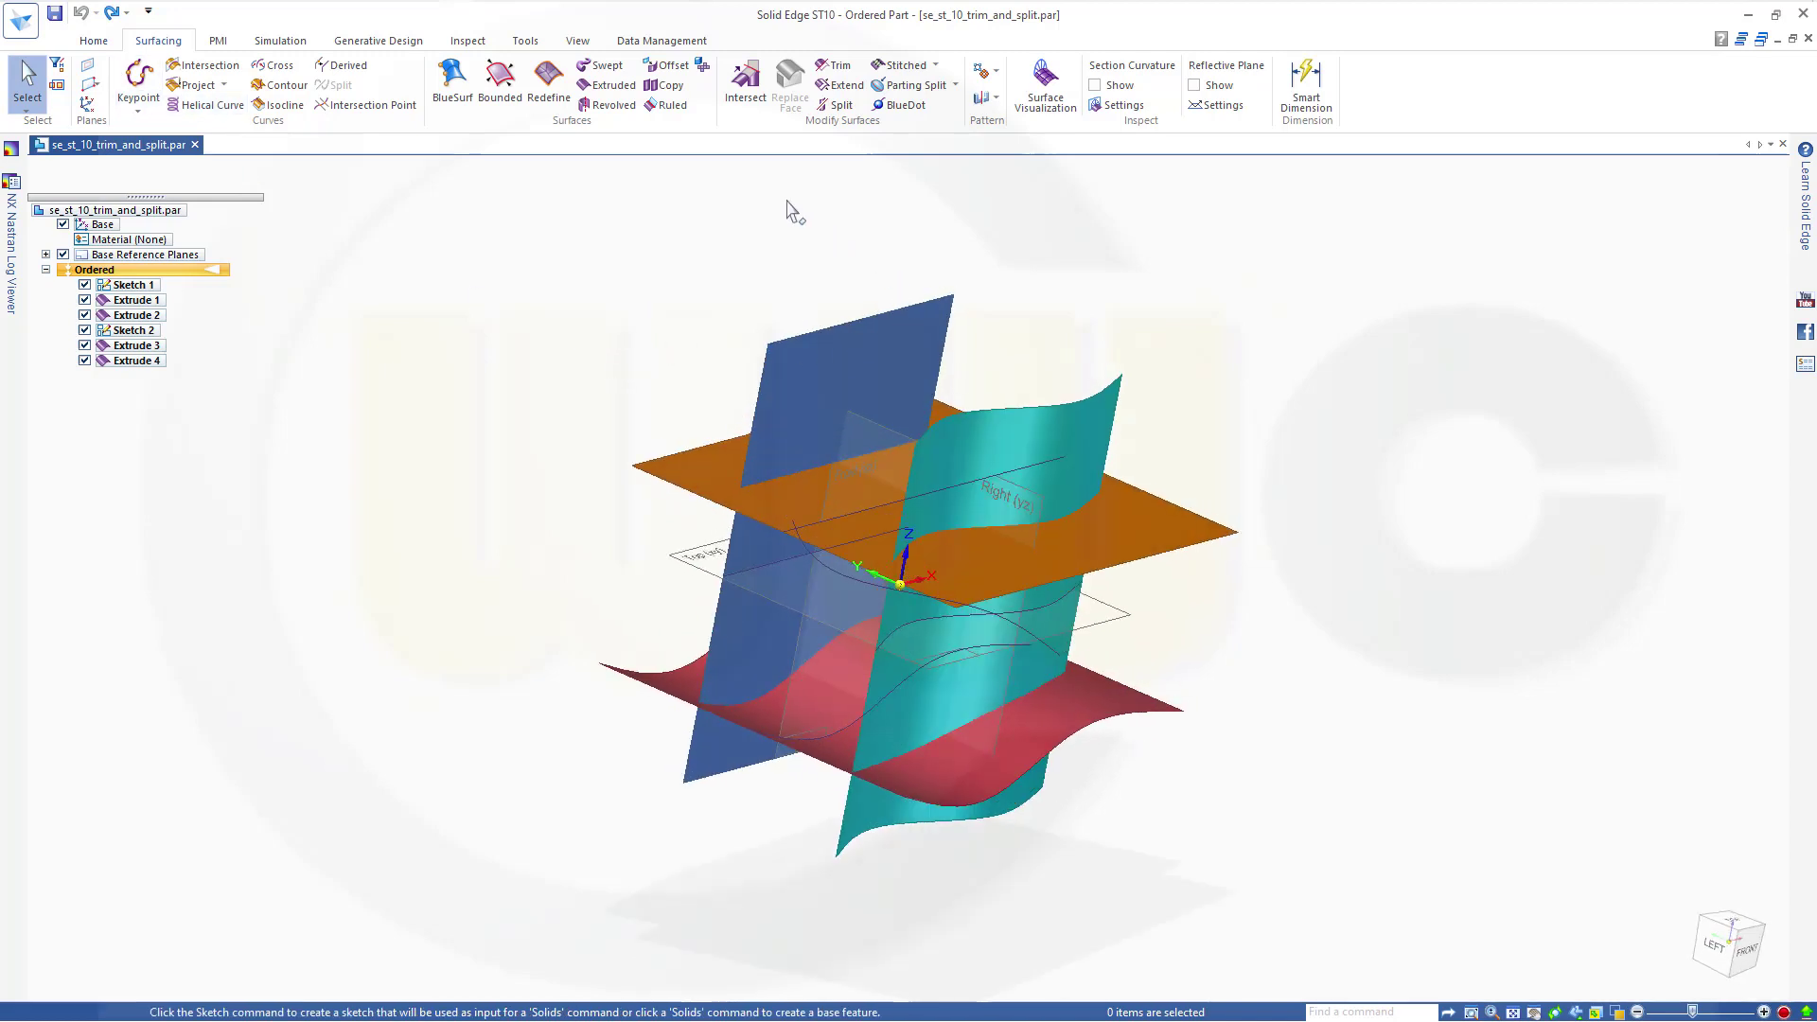
Start Intersect with the horizontal plane, blue, red wavy and teal surfaces selected.
{"action": "left_click", "coordinate": [744, 76]}
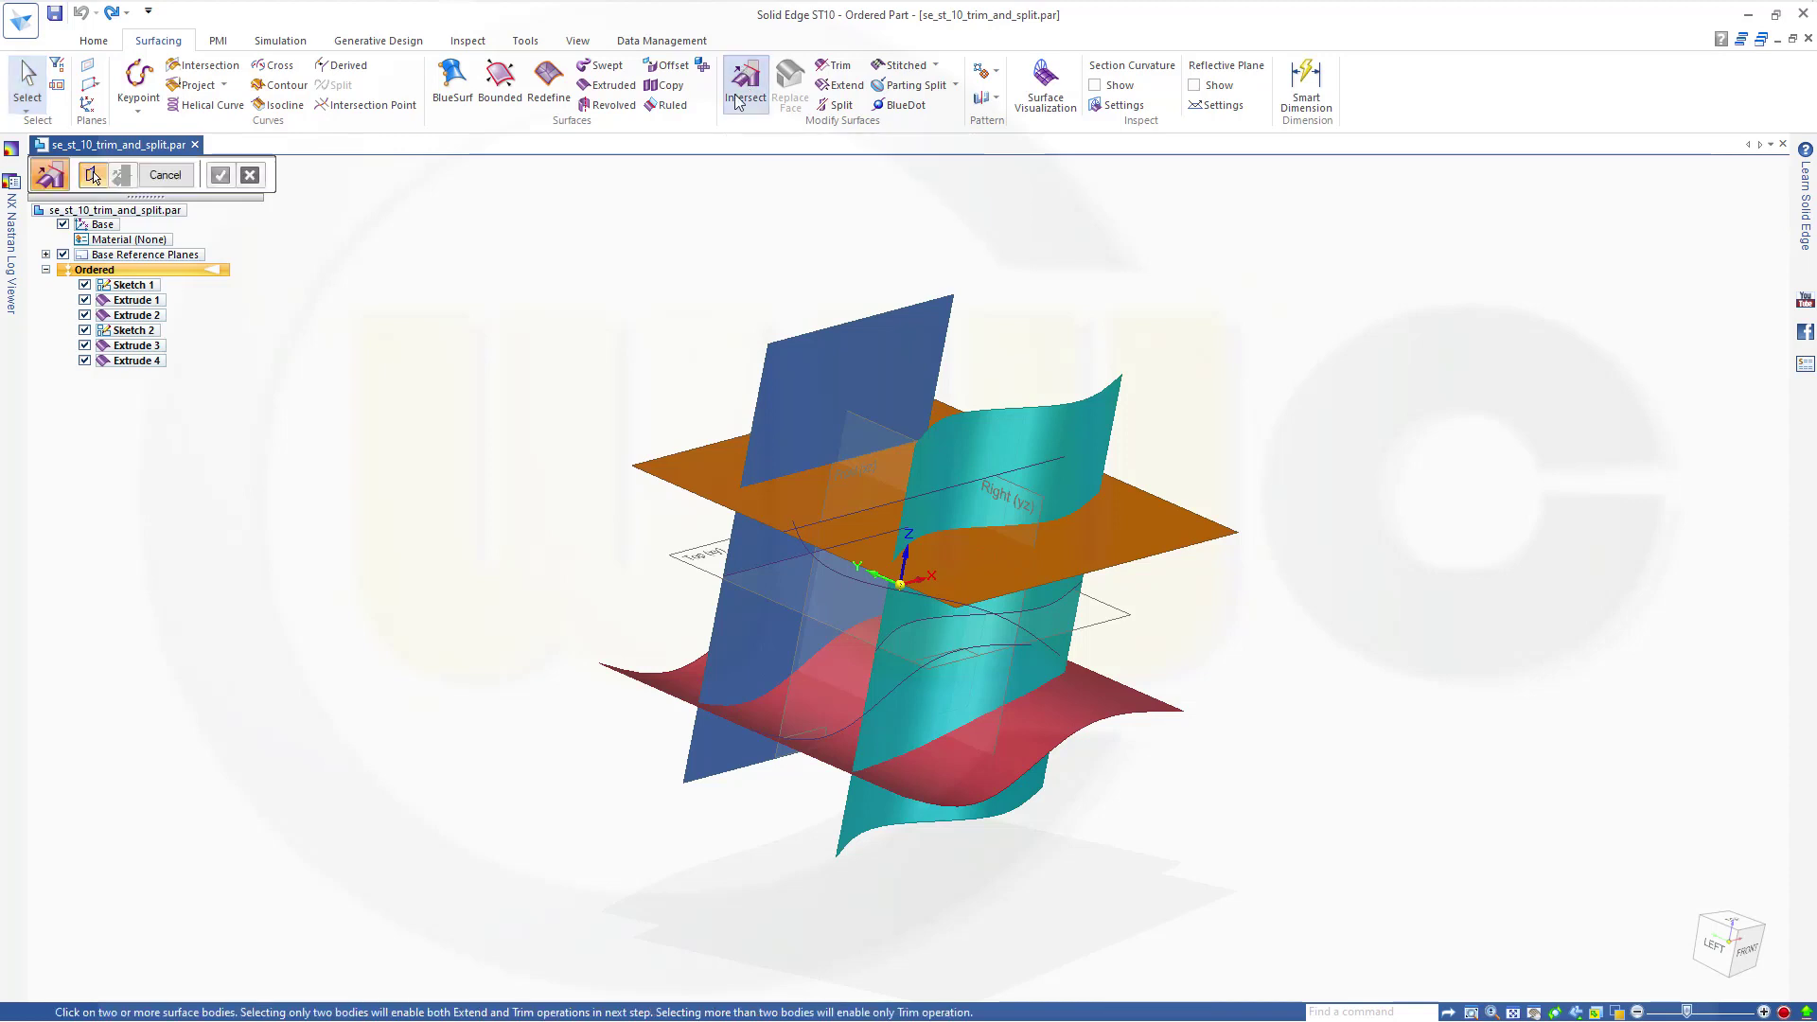
{"action": "middle_click_drag", "start_coordinate": [577, 368], "coordinate": [635, 312]}
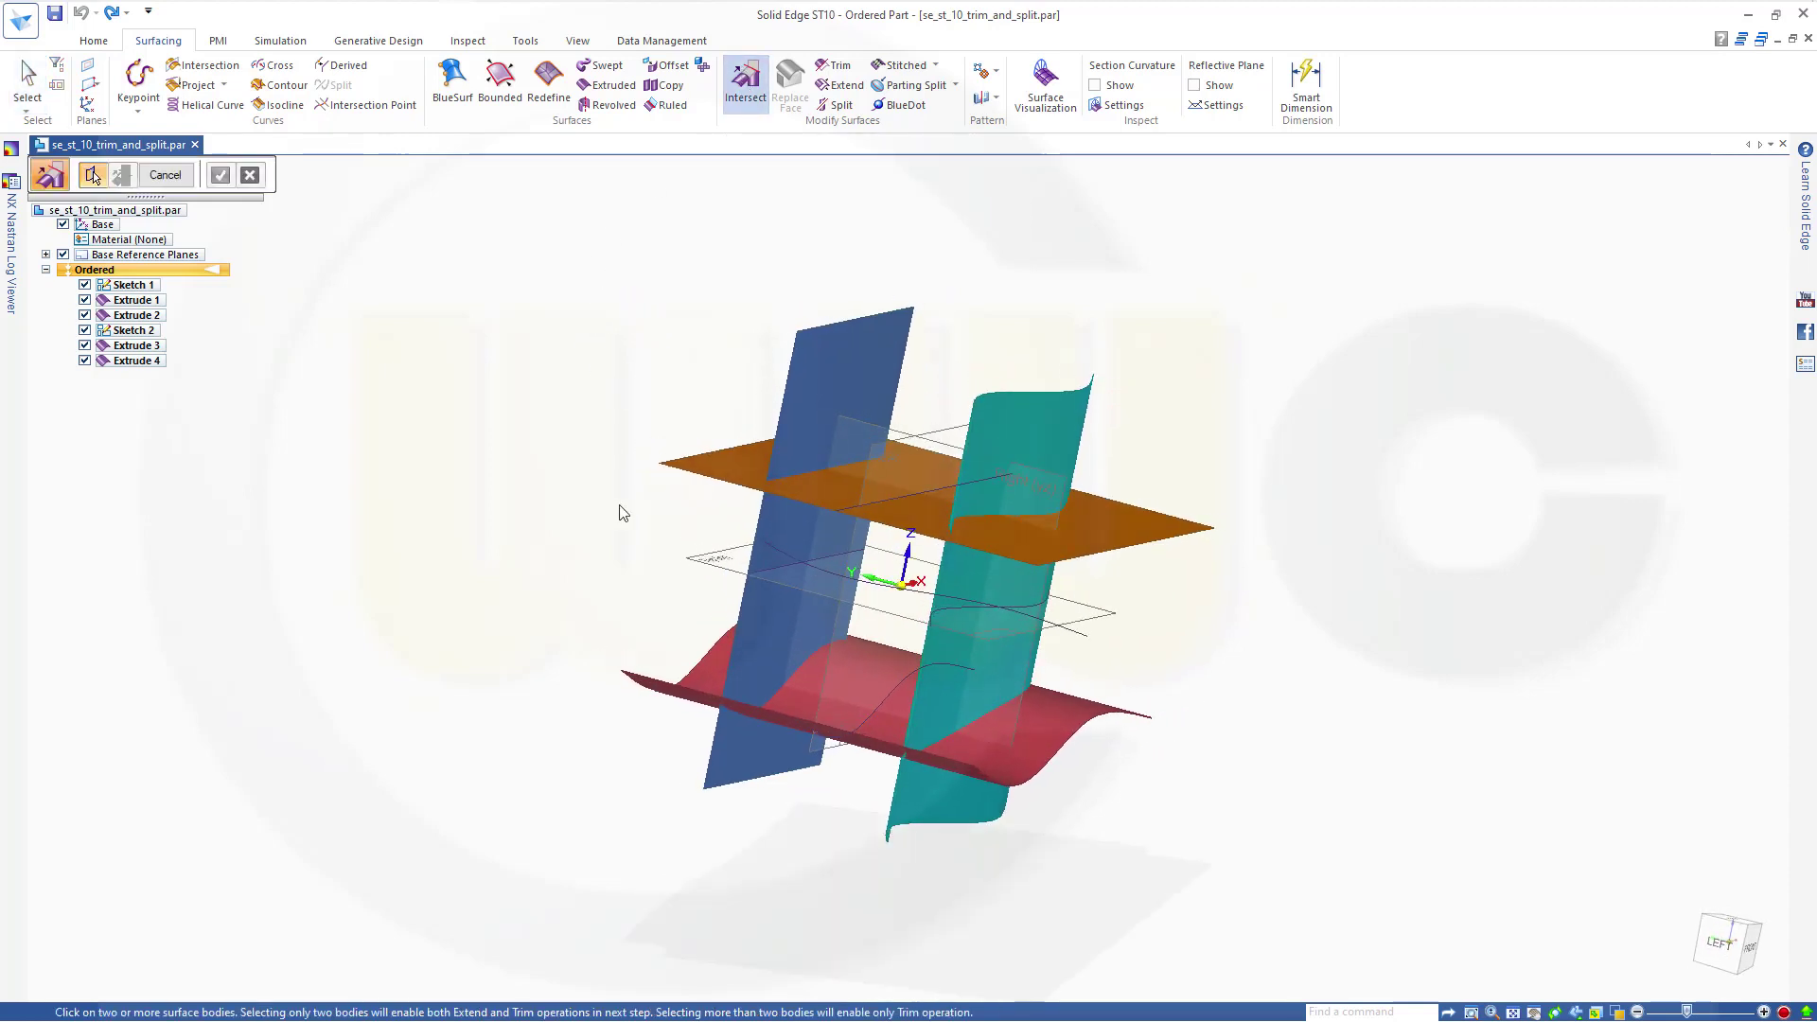
{"action": "left_click", "coordinate": [878, 495]}
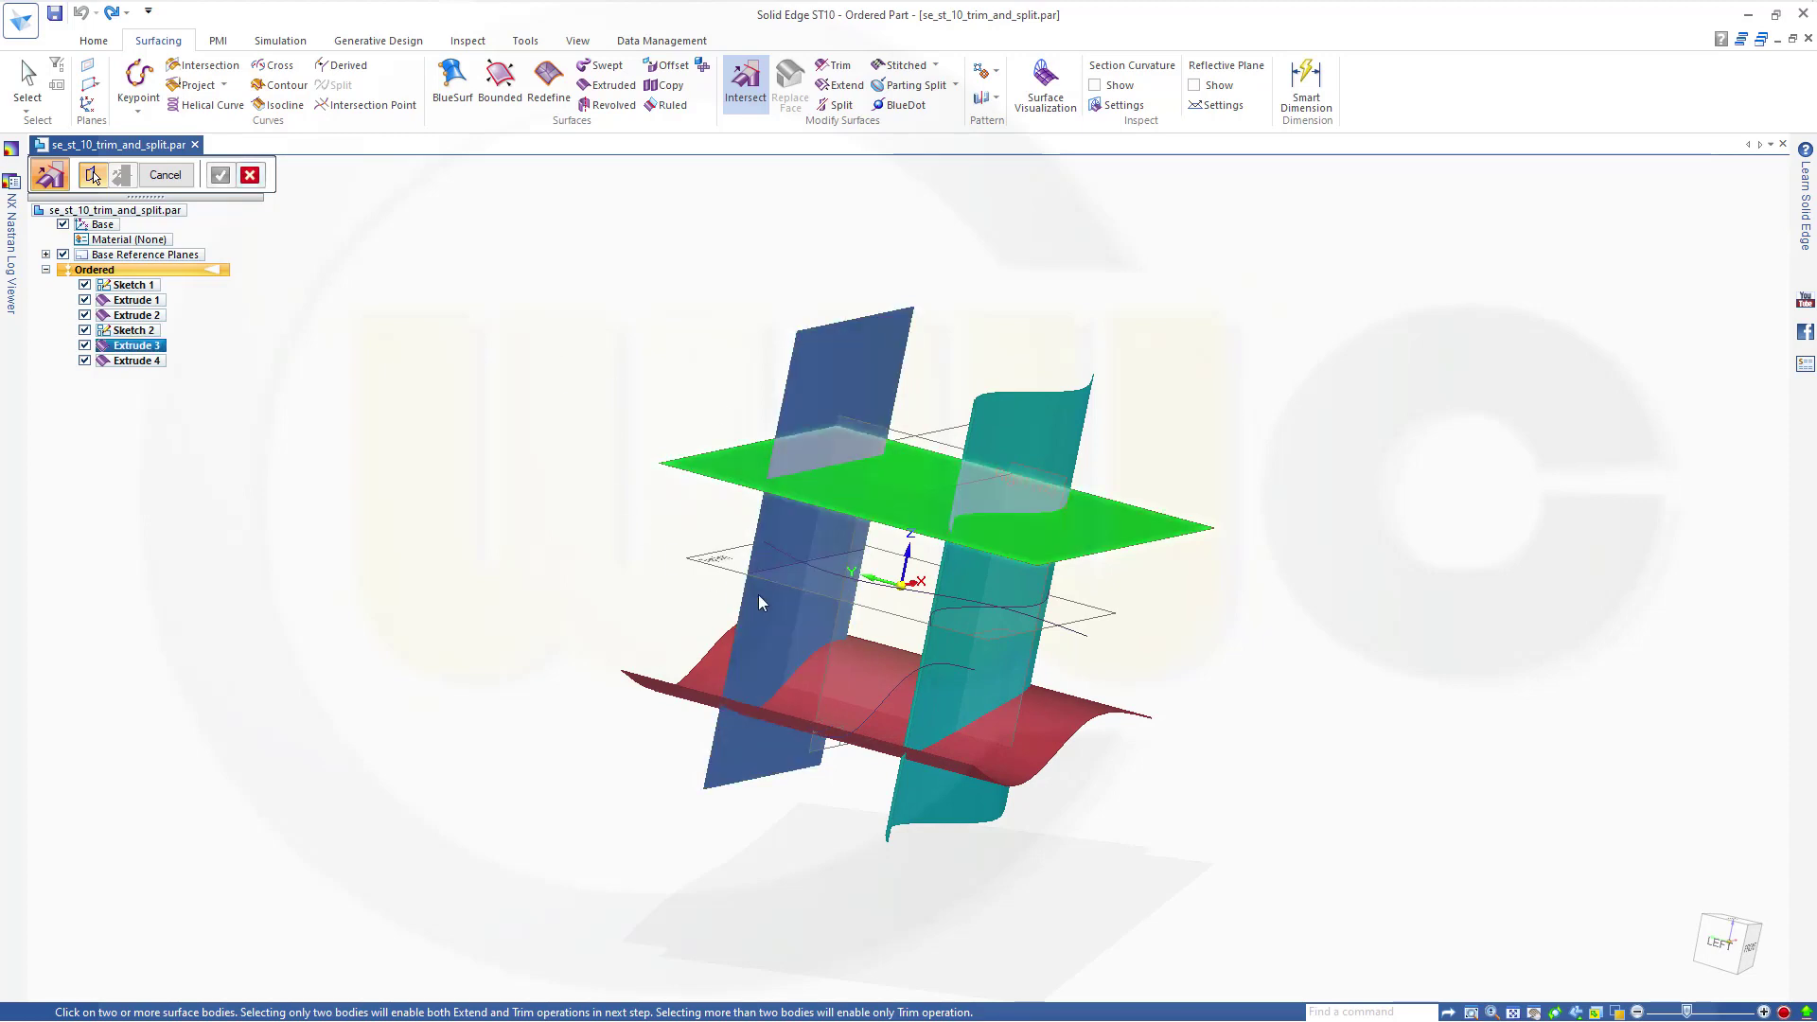
{"action": "left_click", "coordinate": [793, 564]}
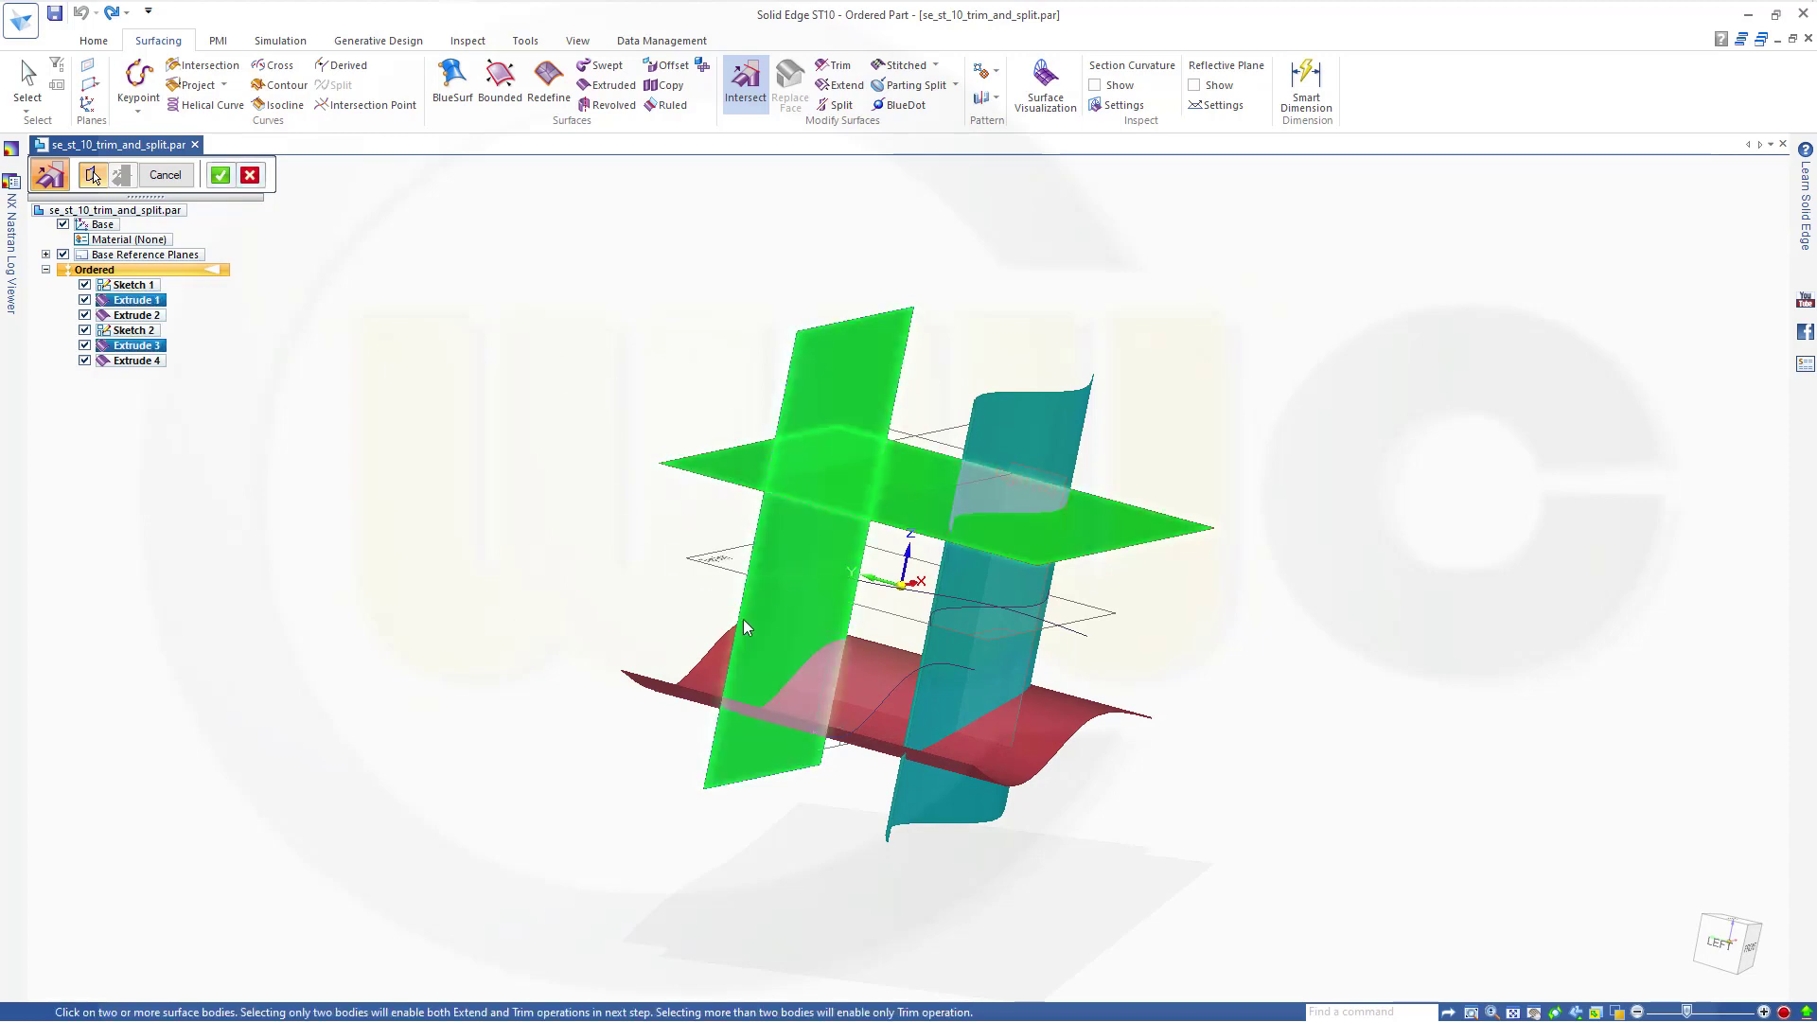
{"action": "left_click", "coordinate": [866, 690]}
{"action": "left_click", "coordinate": [931, 617]}
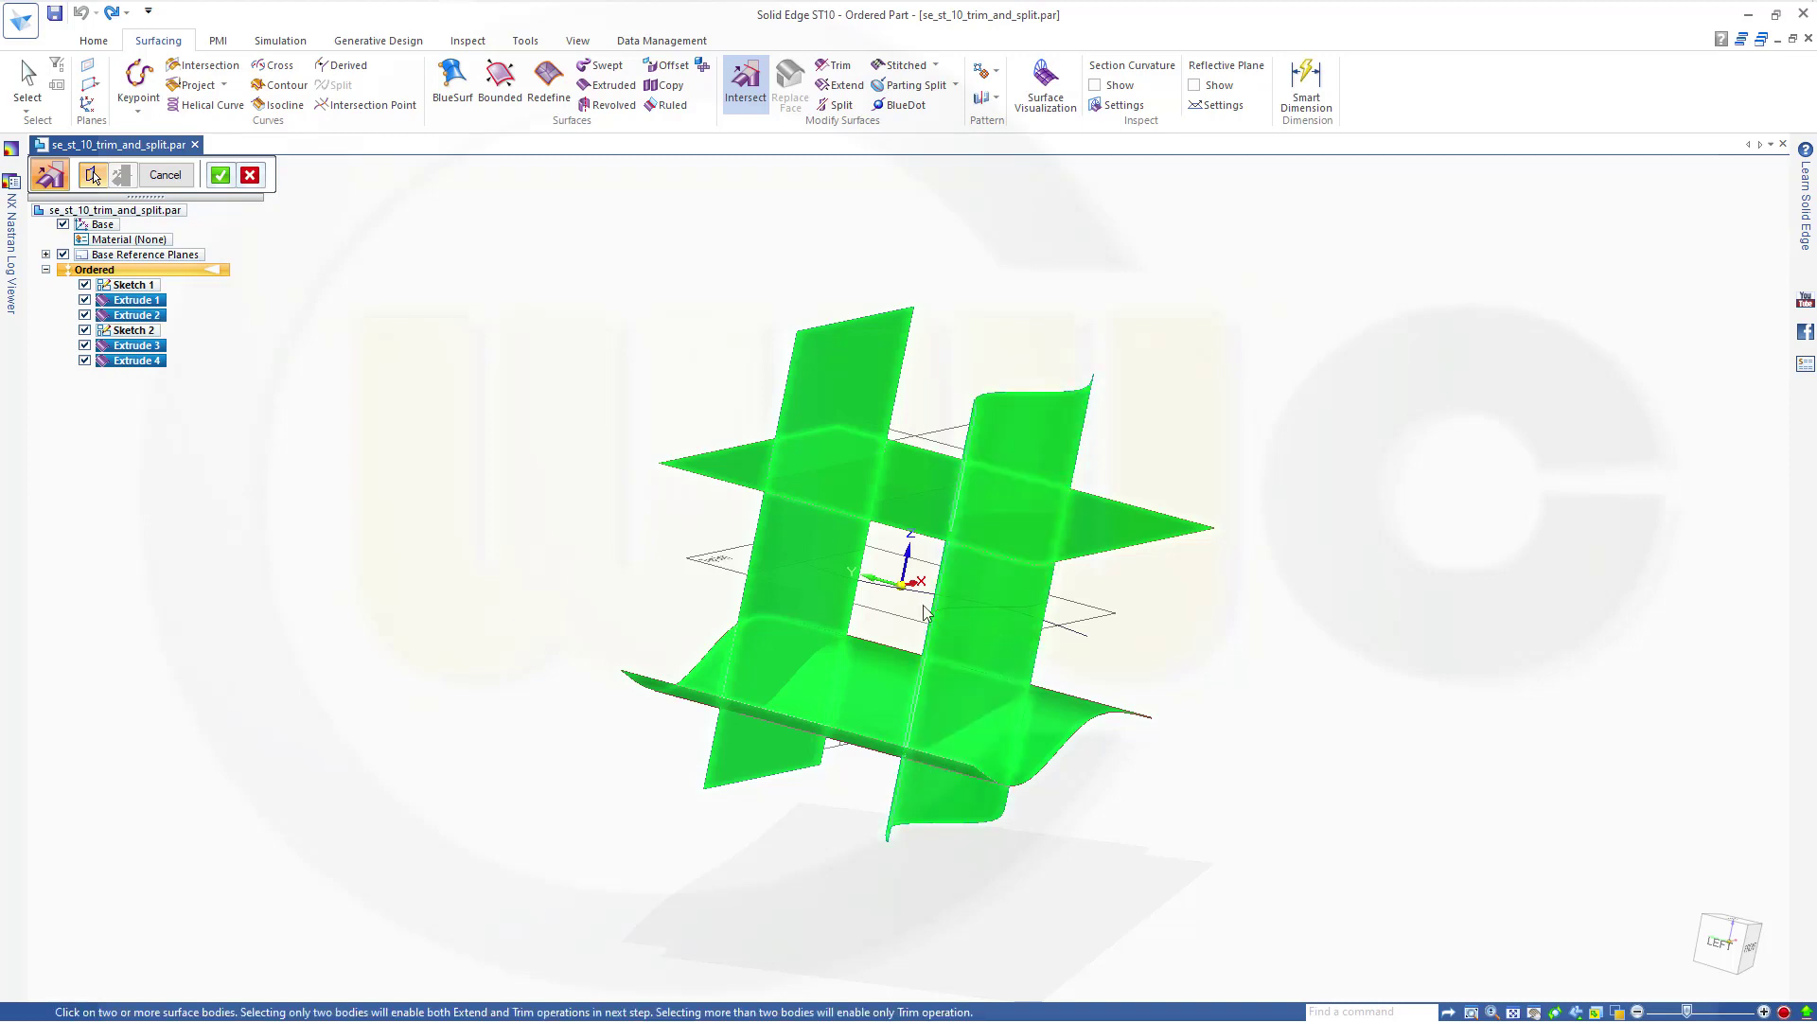
{"action": "right_click", "coordinate": [499, 322]}
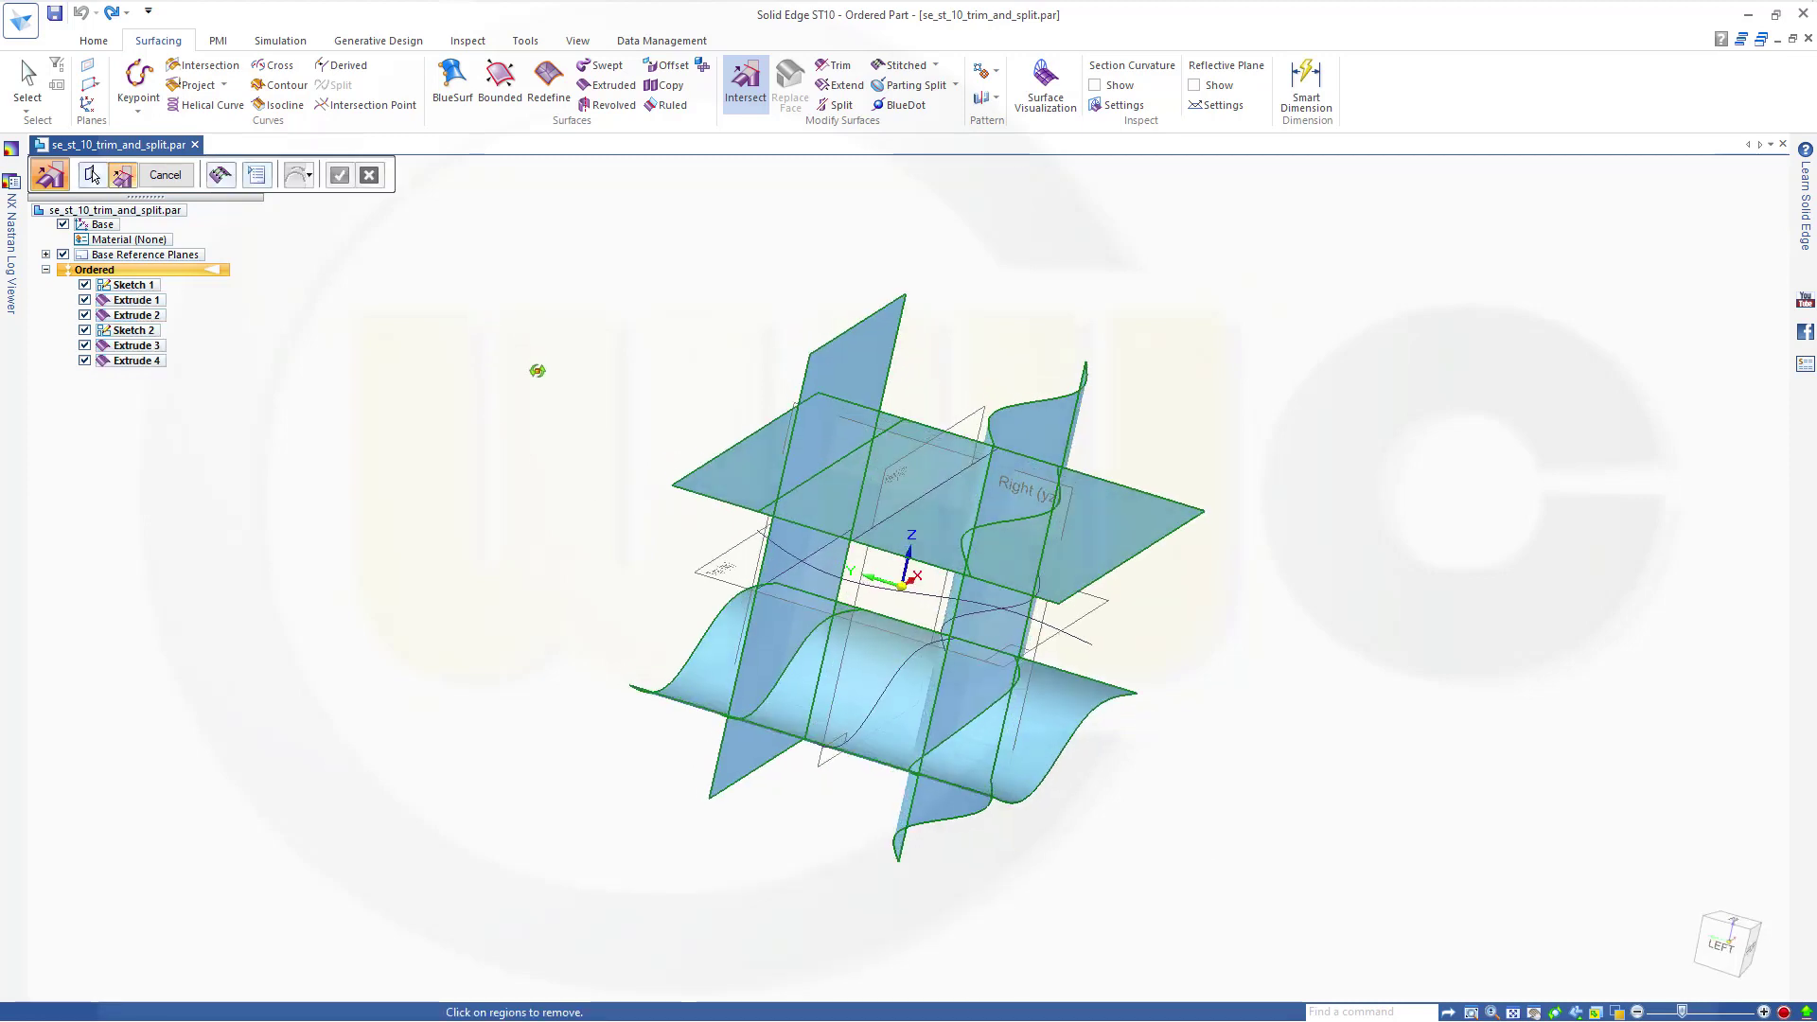
Remove the upper parts of both vertical surfaces and the plane's outer regions.
{"action": "mouse_move", "coordinate": [512, 342]}
{"action": "middle_mouse_down"}
{"action": "mouse_move", "coordinate": [547, 367]}
{"action": "mouse_move", "coordinate": [488, 355]}
{"action": "mouse_move", "coordinate": [516, 334]}
{"action": "middle_mouse_up"}
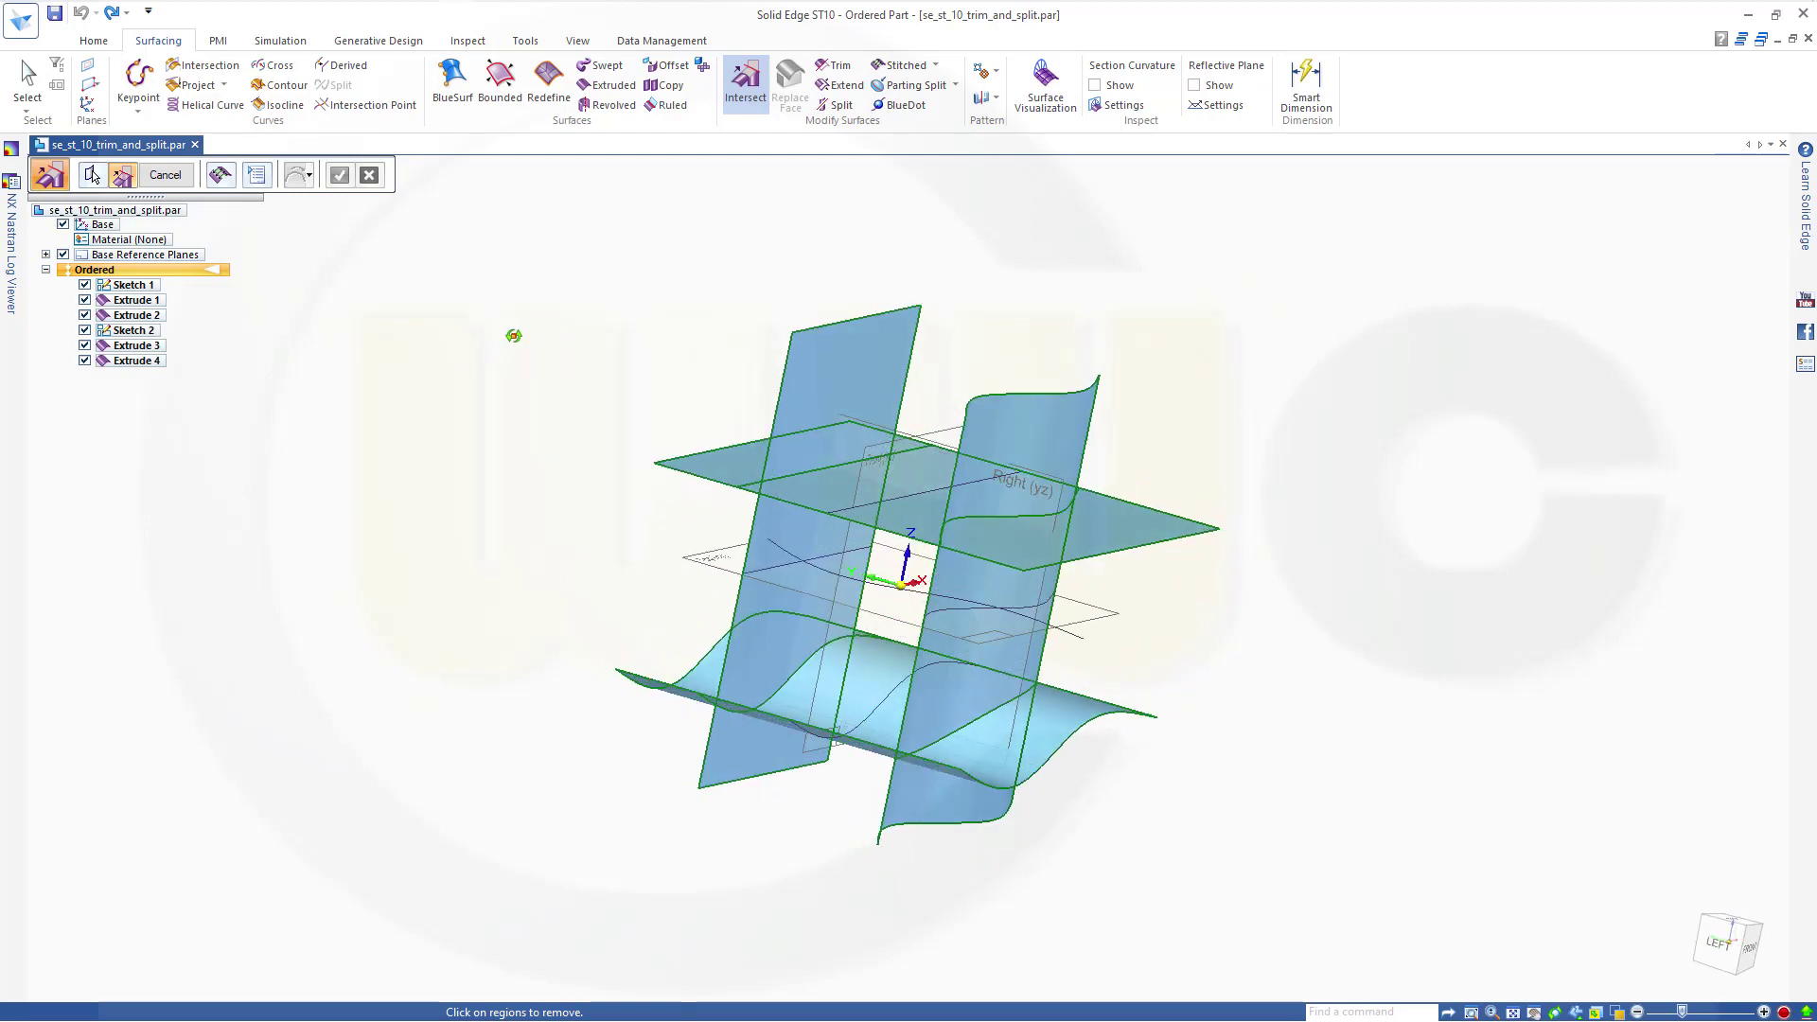
{"action": "left_click", "coordinate": [833, 384]}
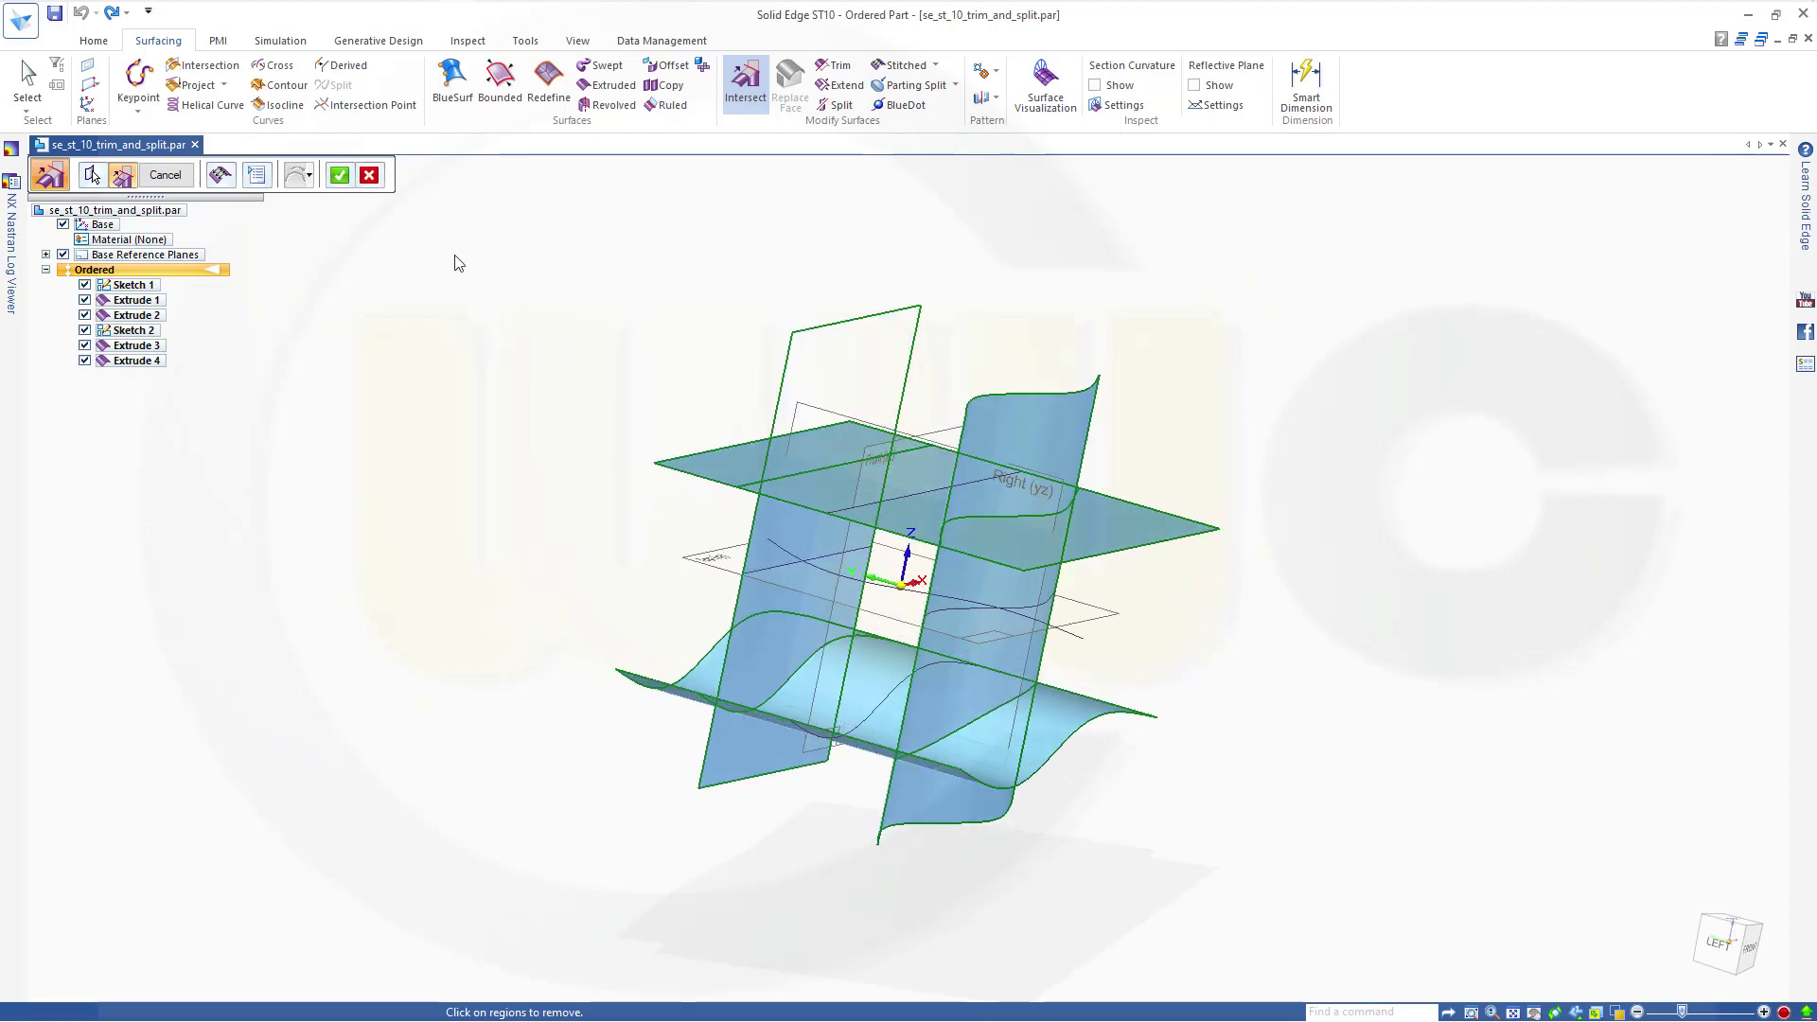
{"action": "left_click", "coordinate": [721, 464]}
{"action": "left_click", "coordinate": [1074, 468]}
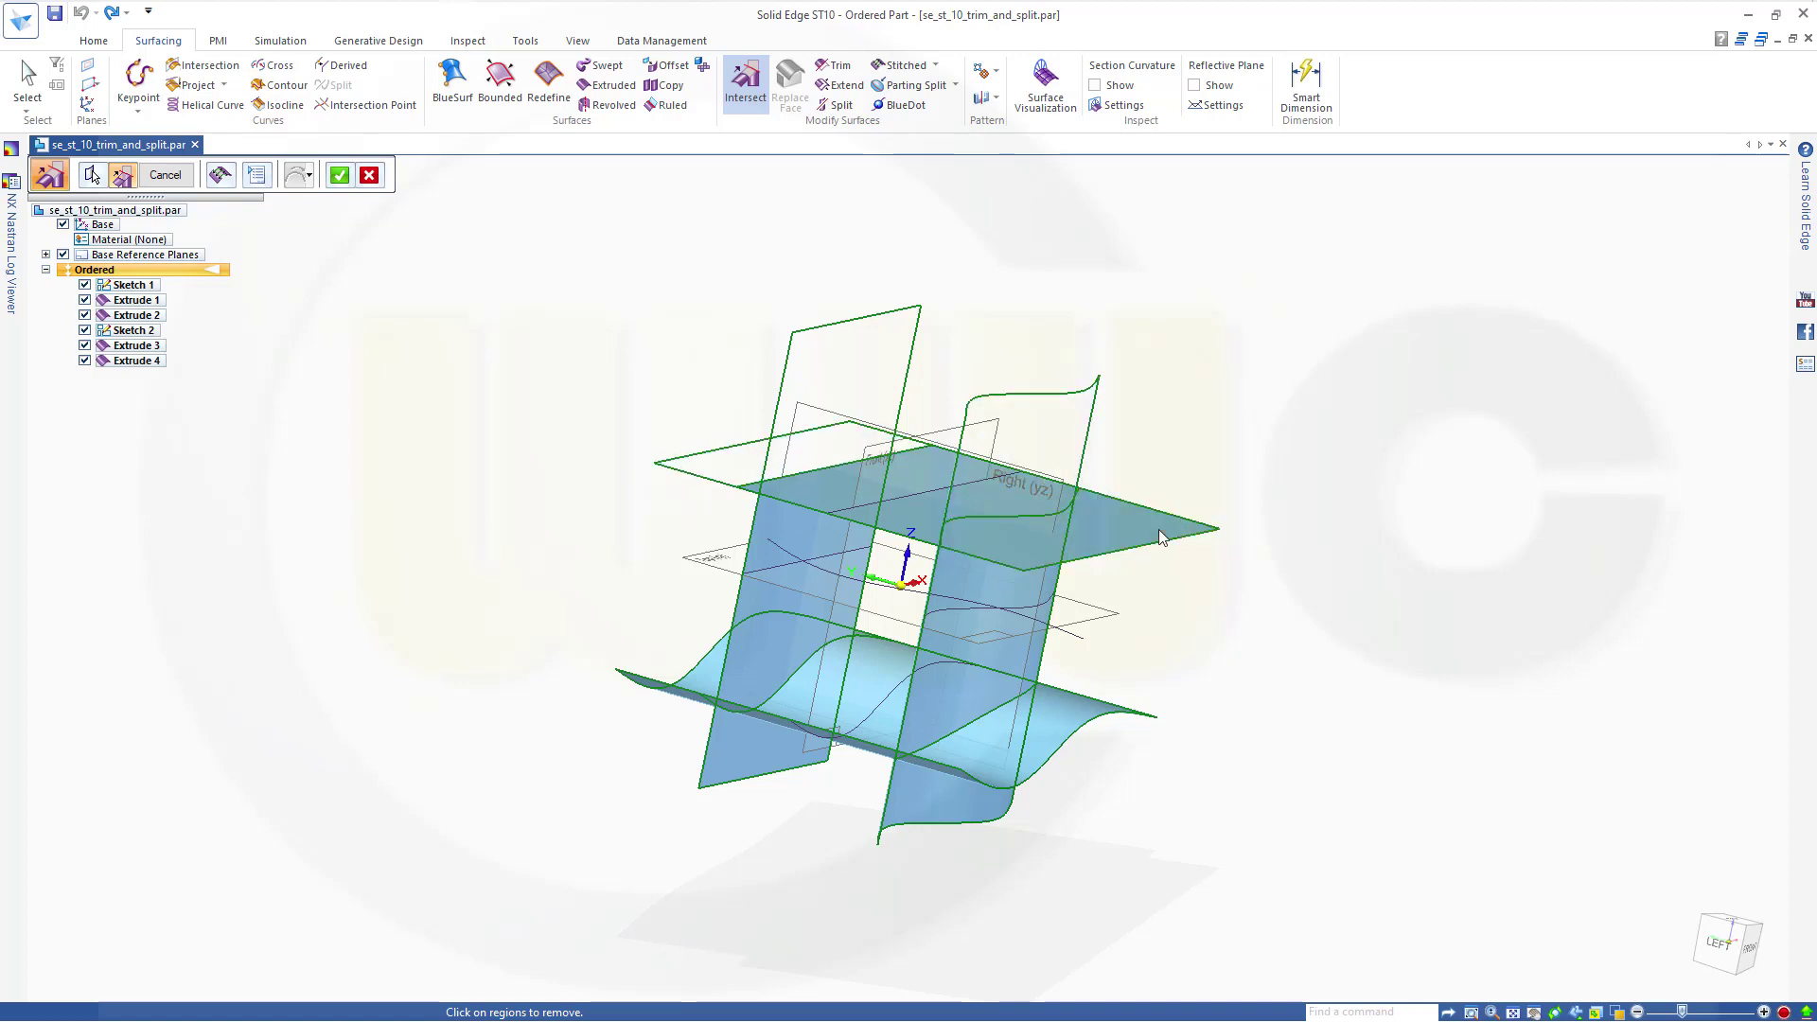
{"action": "left_click", "coordinate": [1160, 537]}
{"action": "left_click", "coordinate": [679, 681]}
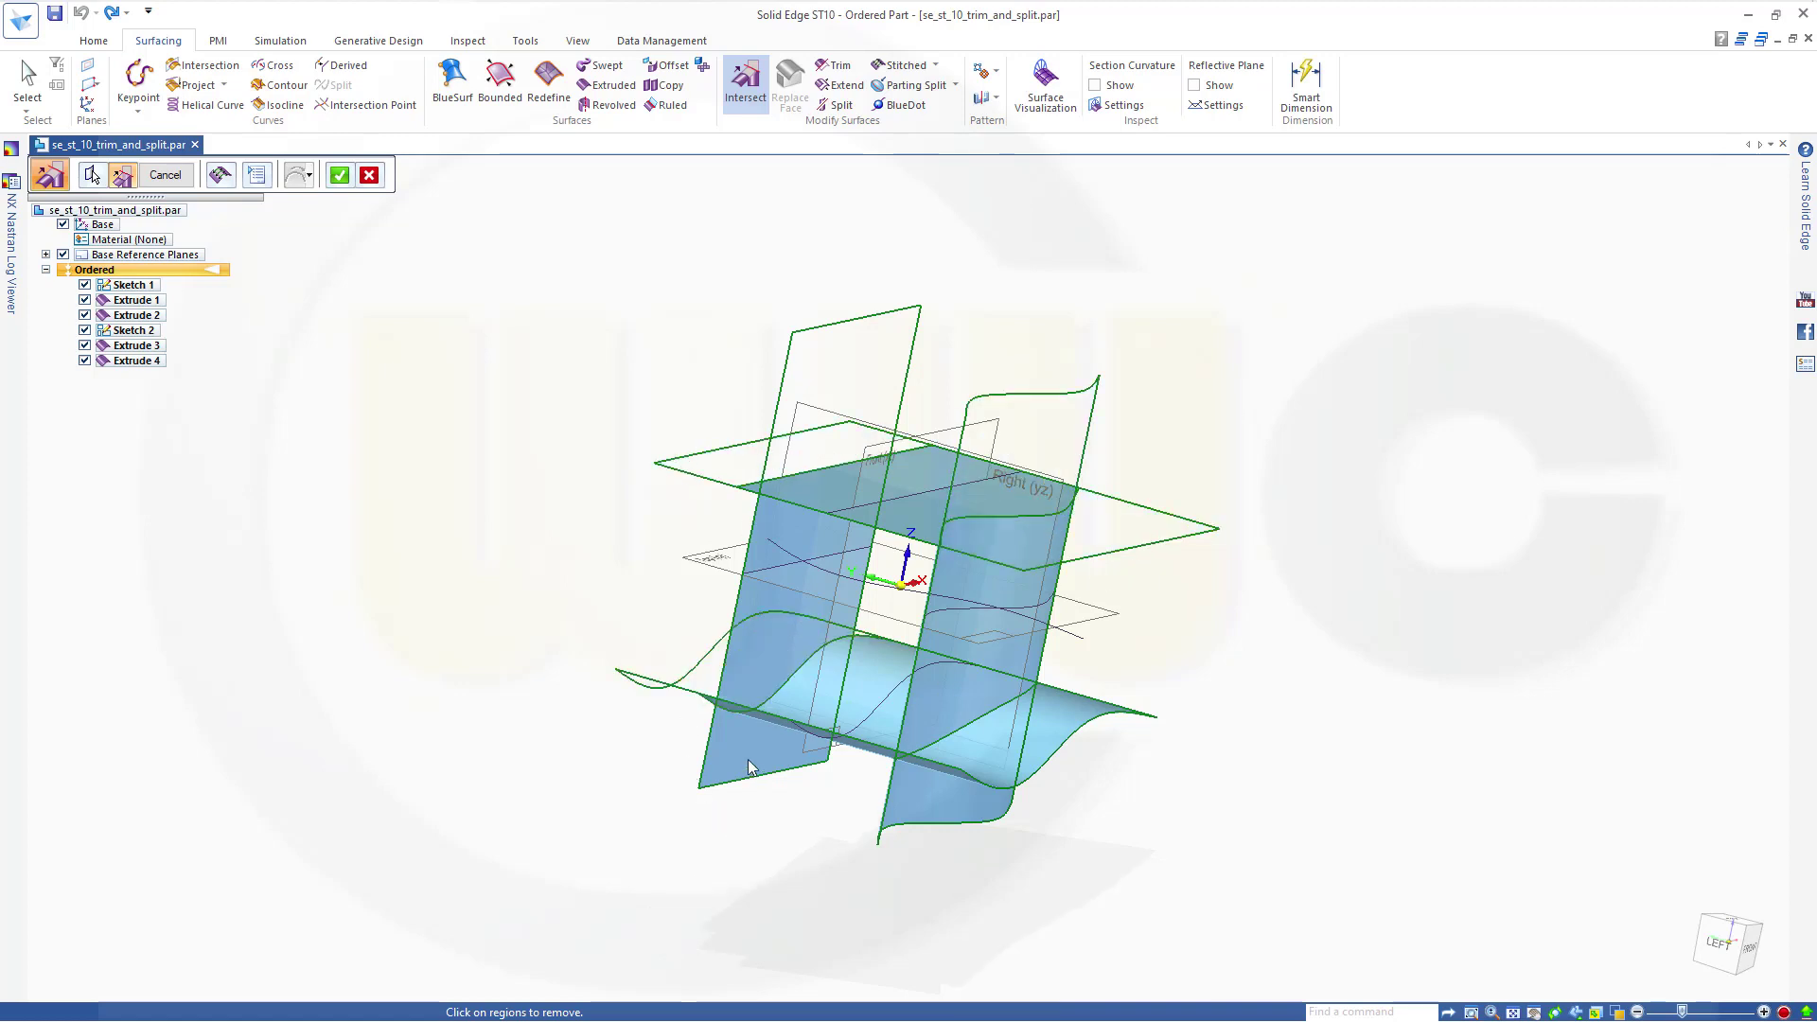
Remove the remaining lower overhanging regions and accept to create Intersect 1.
{"action": "middle_click_drag", "start_coordinate": [775, 848], "coordinate": [748, 738]}
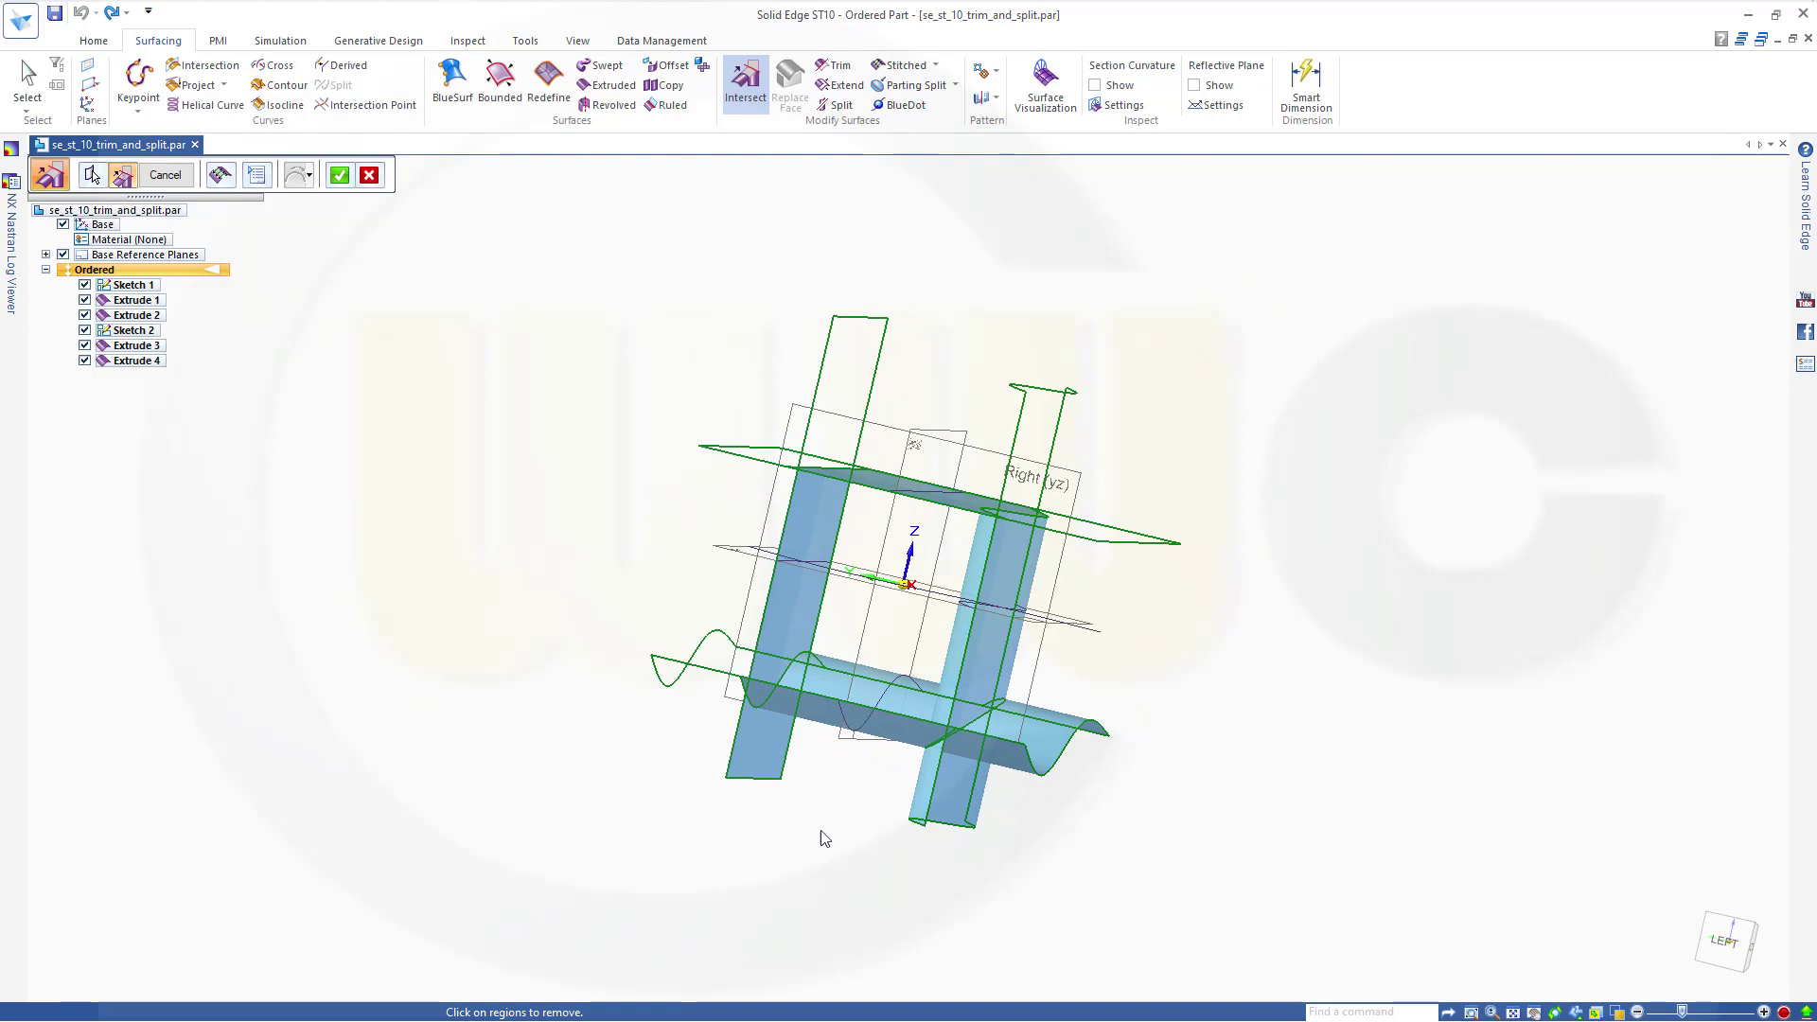
{"action": "left_click", "coordinate": [747, 738]}
{"action": "left_click", "coordinate": [951, 788]}
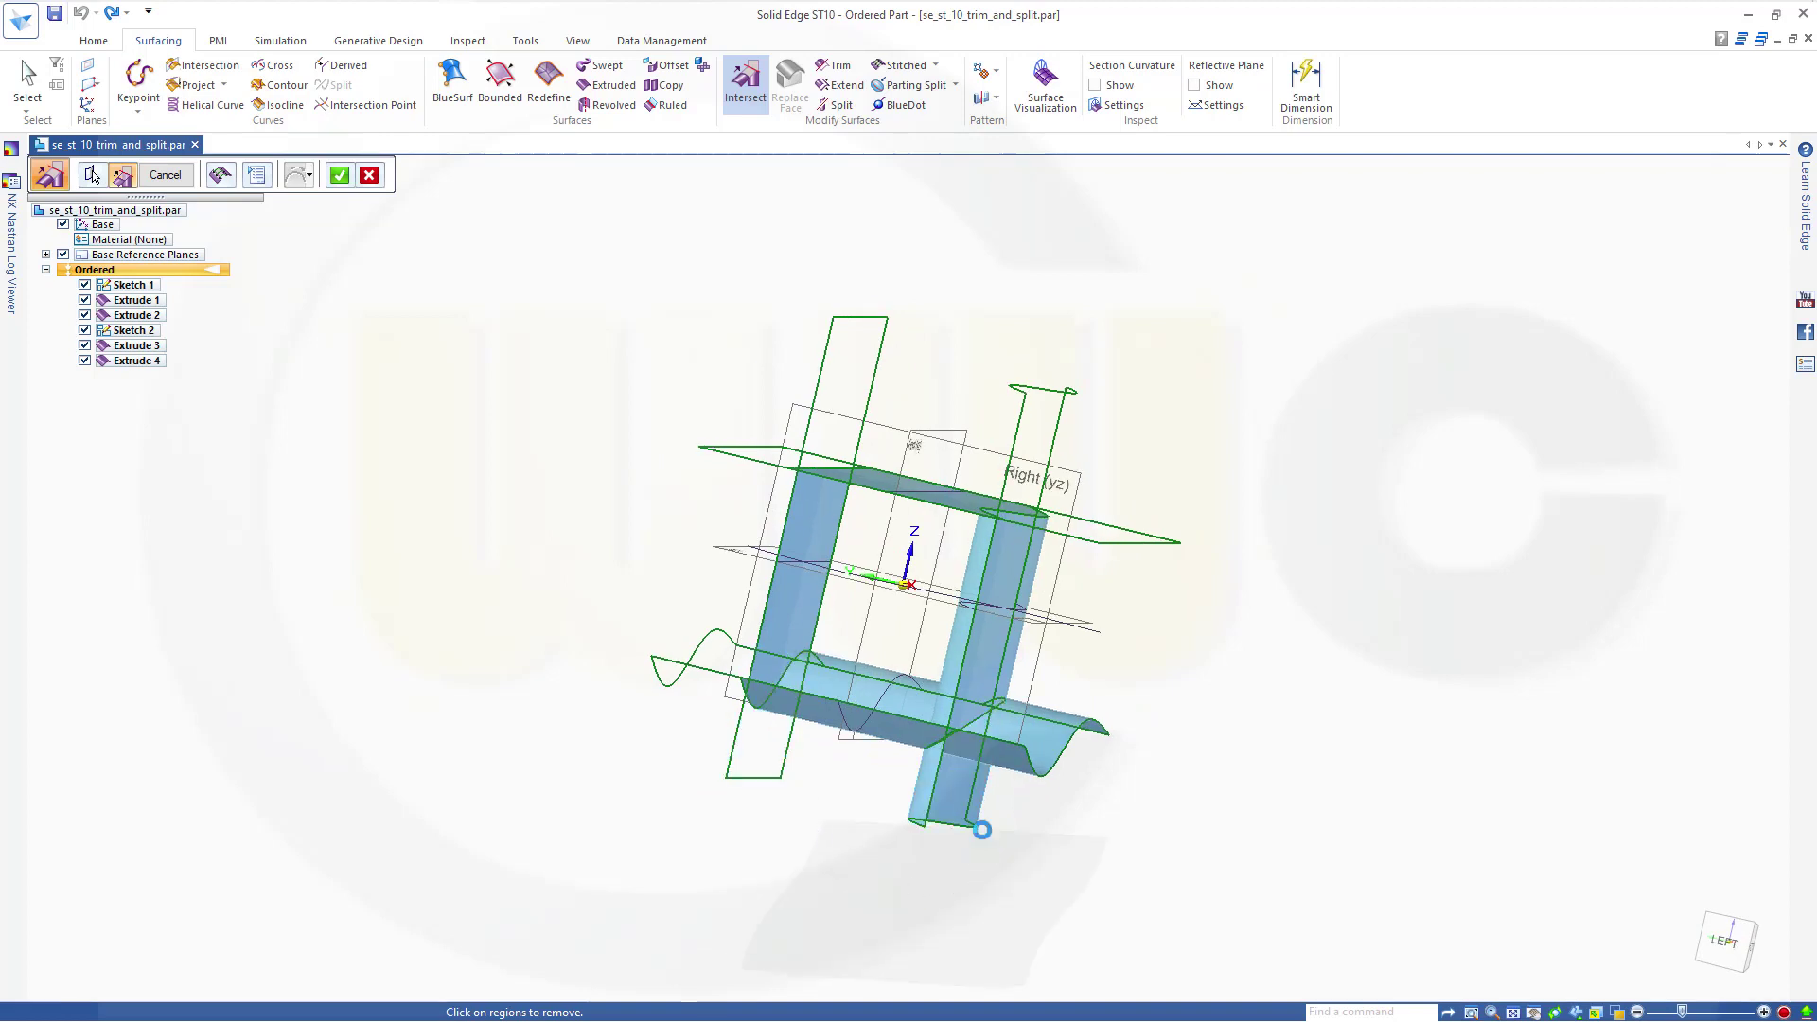
{"action": "middle_click_drag", "start_coordinate": [951, 788], "coordinate": [1049, 739]}
{"action": "left_click", "coordinate": [1049, 746]}
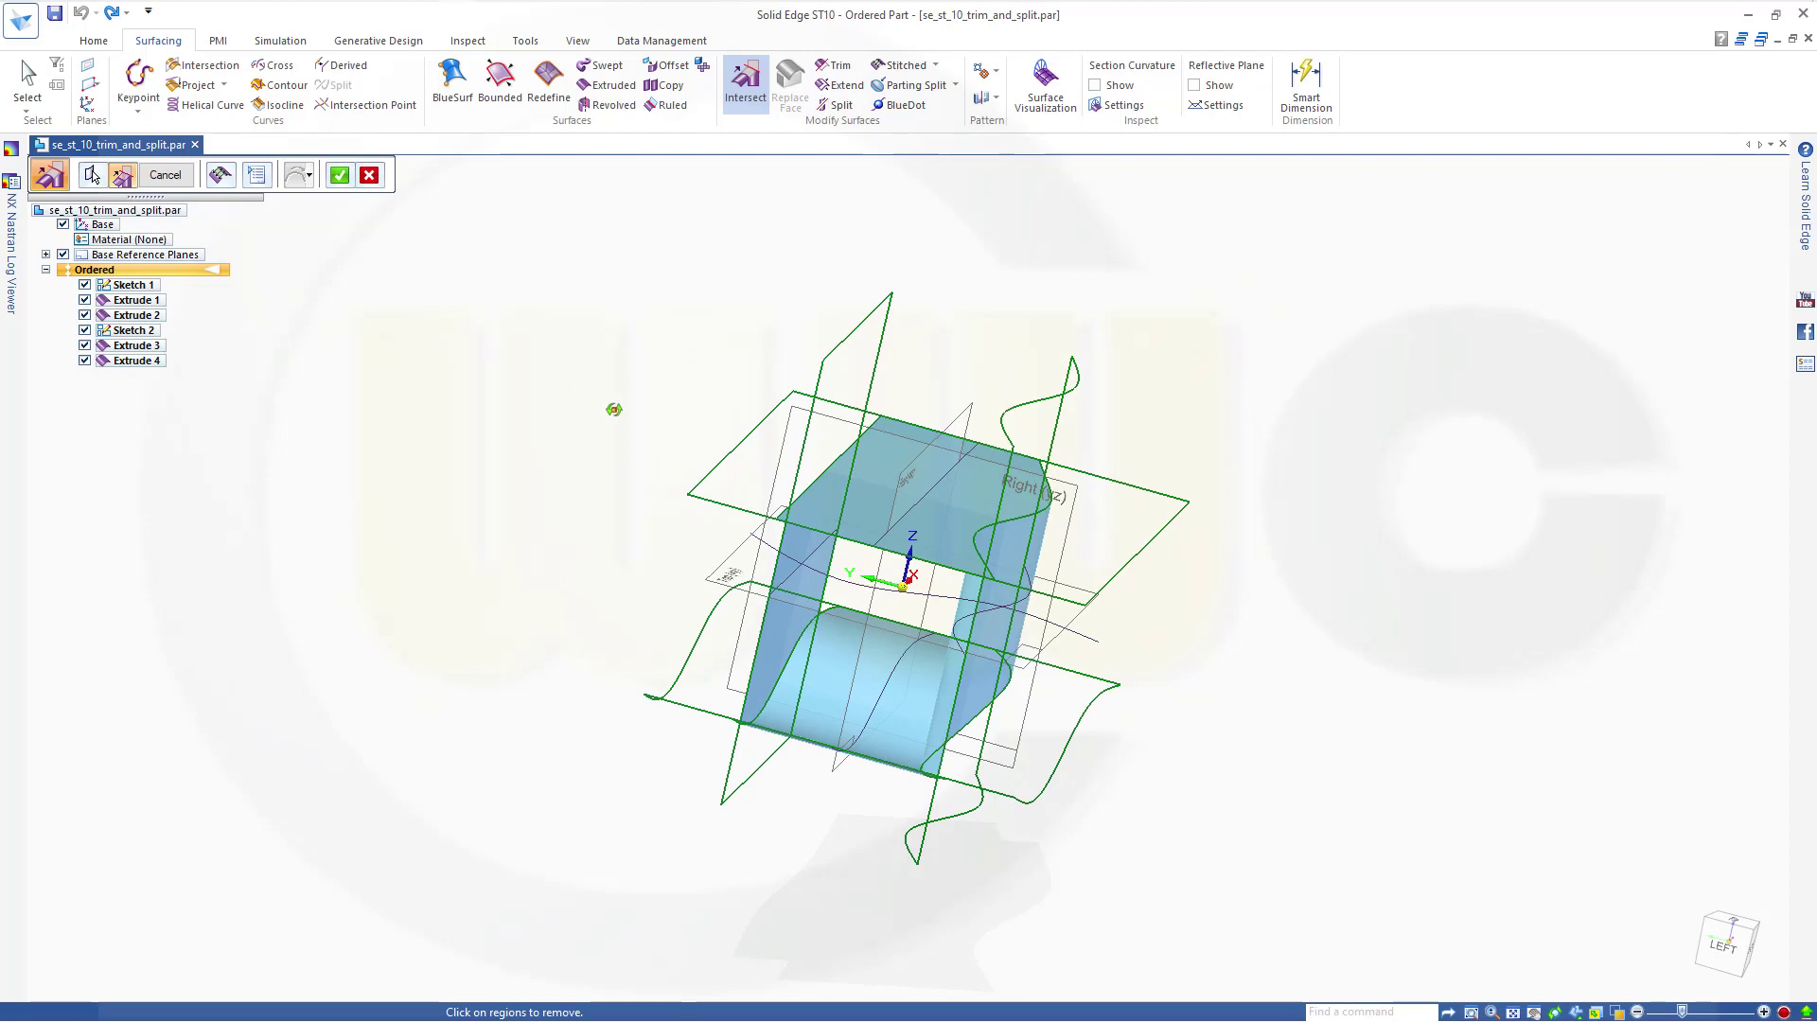
{"action": "middle_click_drag", "start_coordinate": [615, 409], "coordinate": [414, 268]}
{"action": "left_click", "coordinate": [339, 176]}
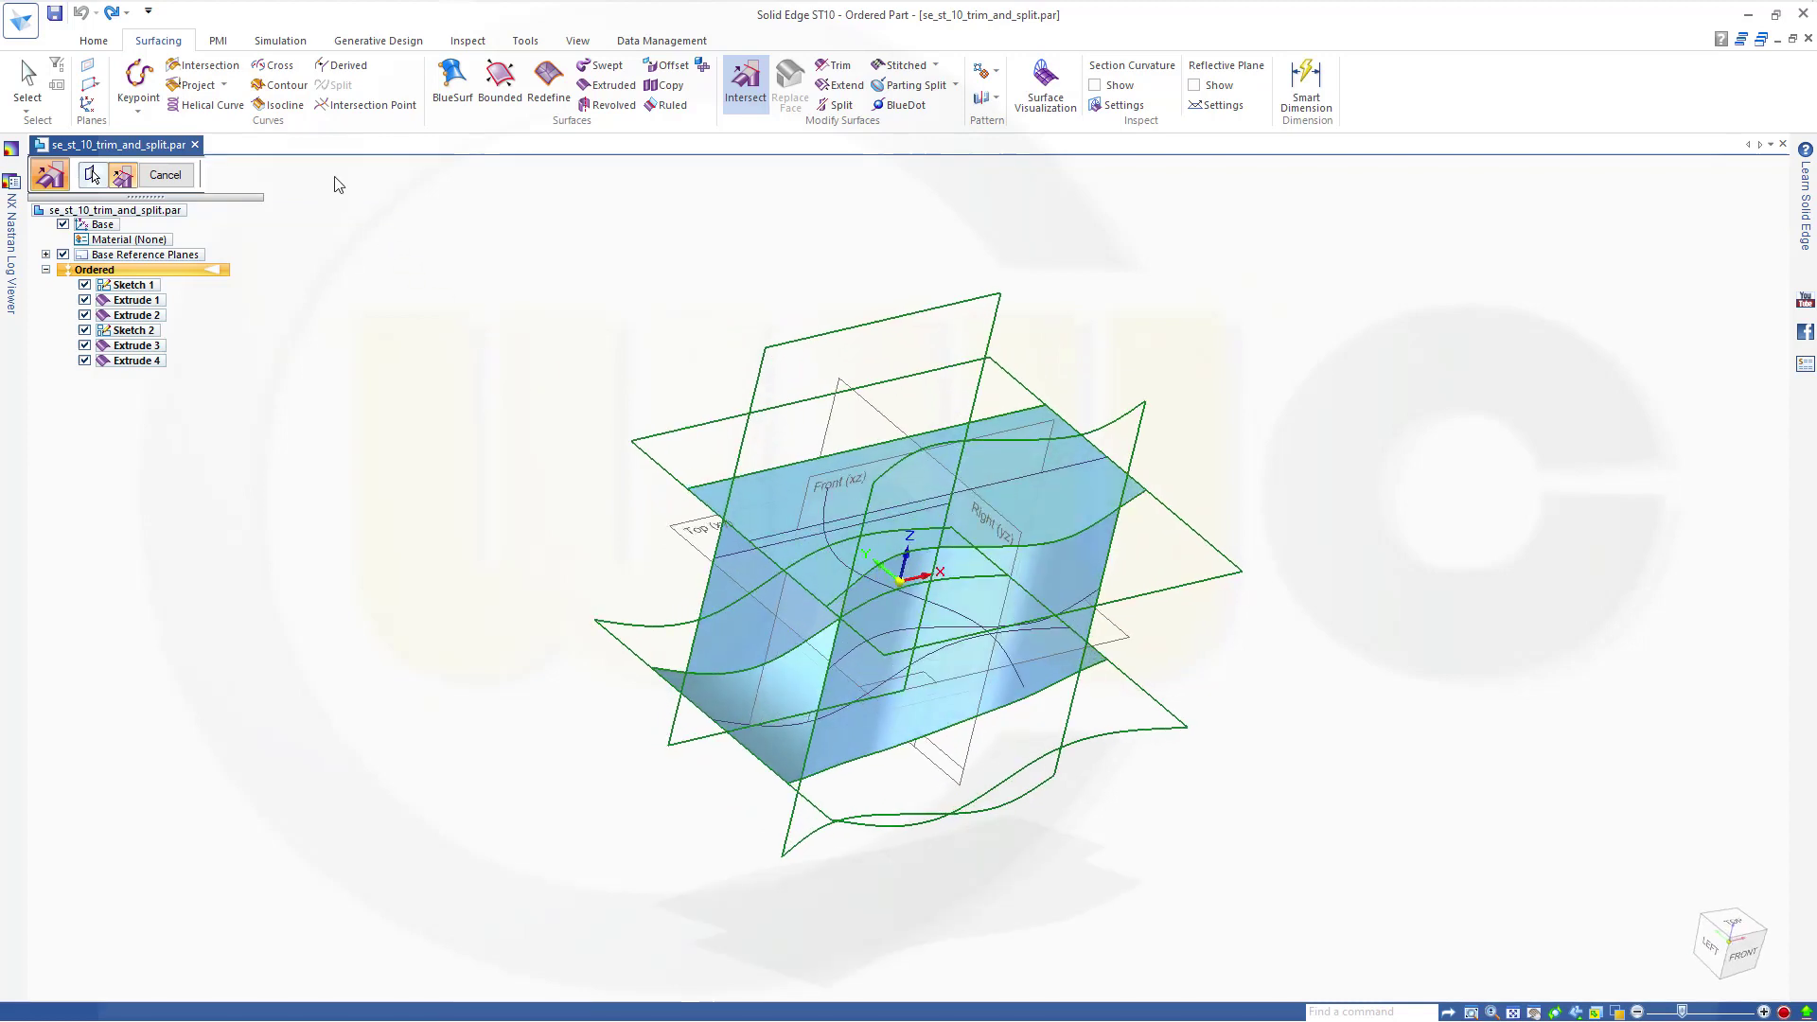
Exit the Intersect command, then select and deselect Intersect 1 in PathFinder.
{"action": "left_click", "coordinate": [167, 176]}
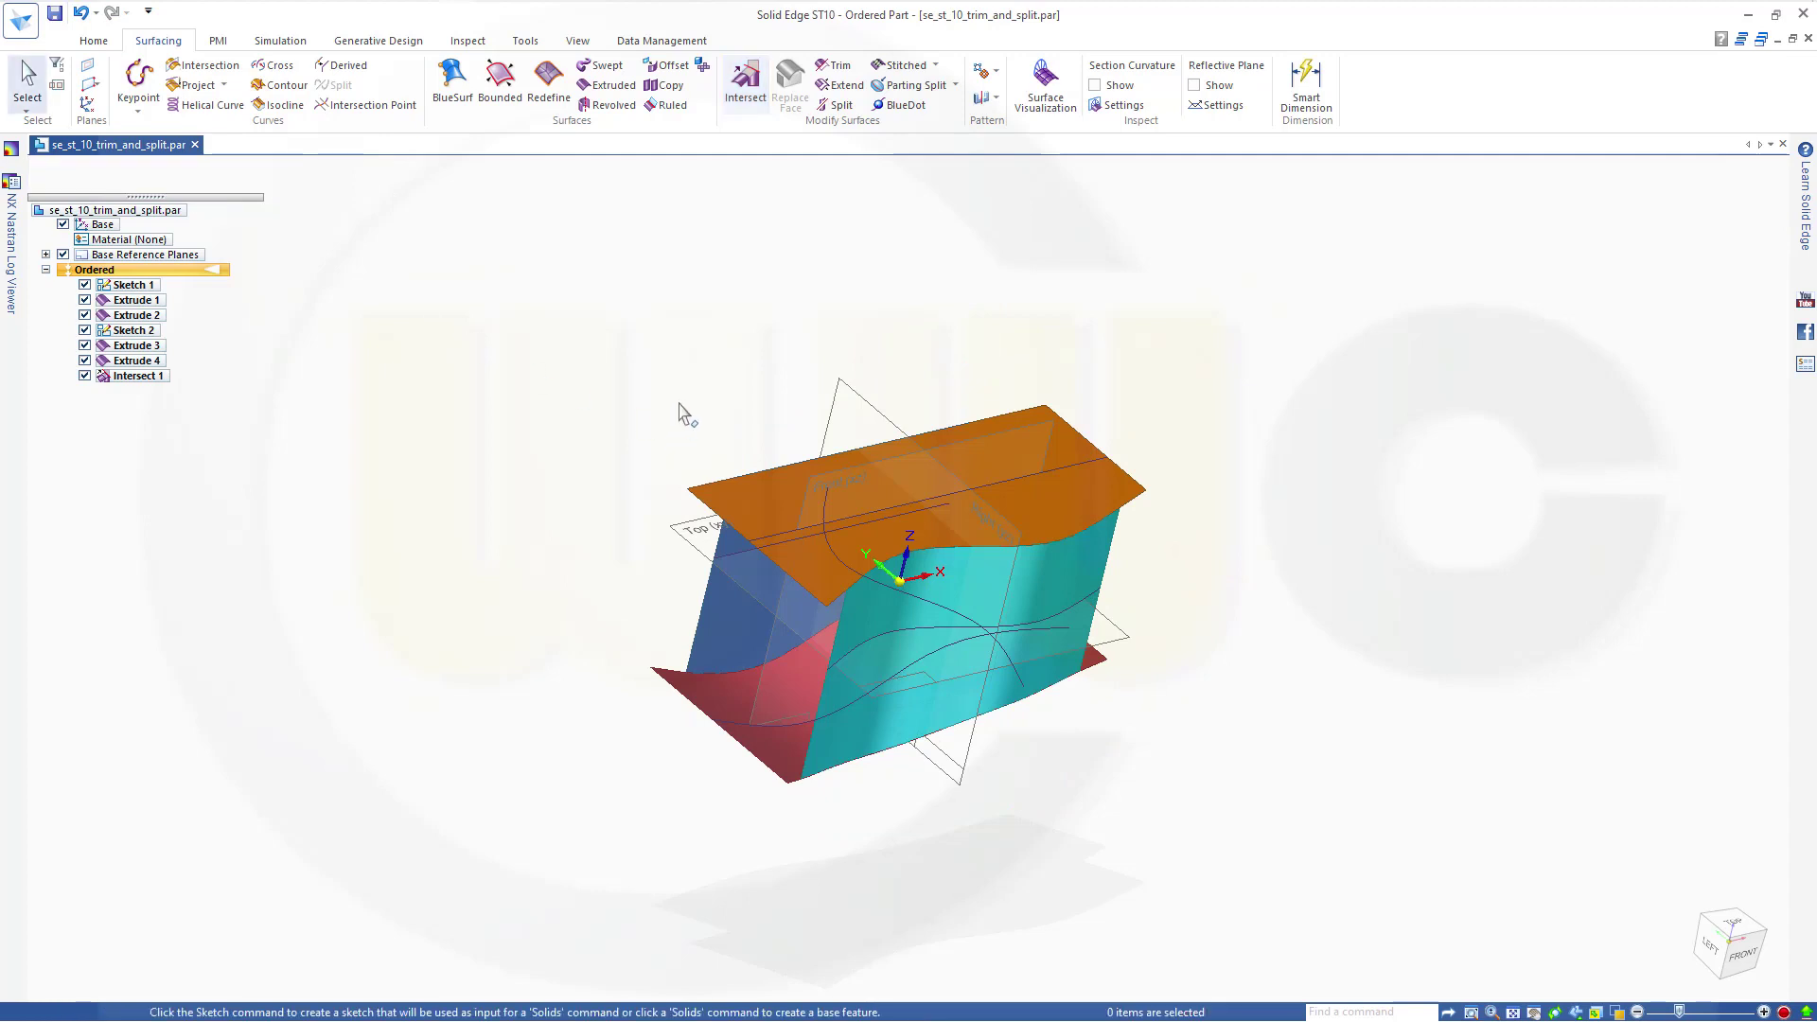
{"action": "mouse_move", "coordinate": [682, 406]}
{"action": "middle_mouse_down"}
{"action": "mouse_move", "coordinate": [789, 432]}
{"action": "mouse_move", "coordinate": [653, 406]}
{"action": "mouse_move", "coordinate": [680, 397]}
{"action": "middle_mouse_up"}
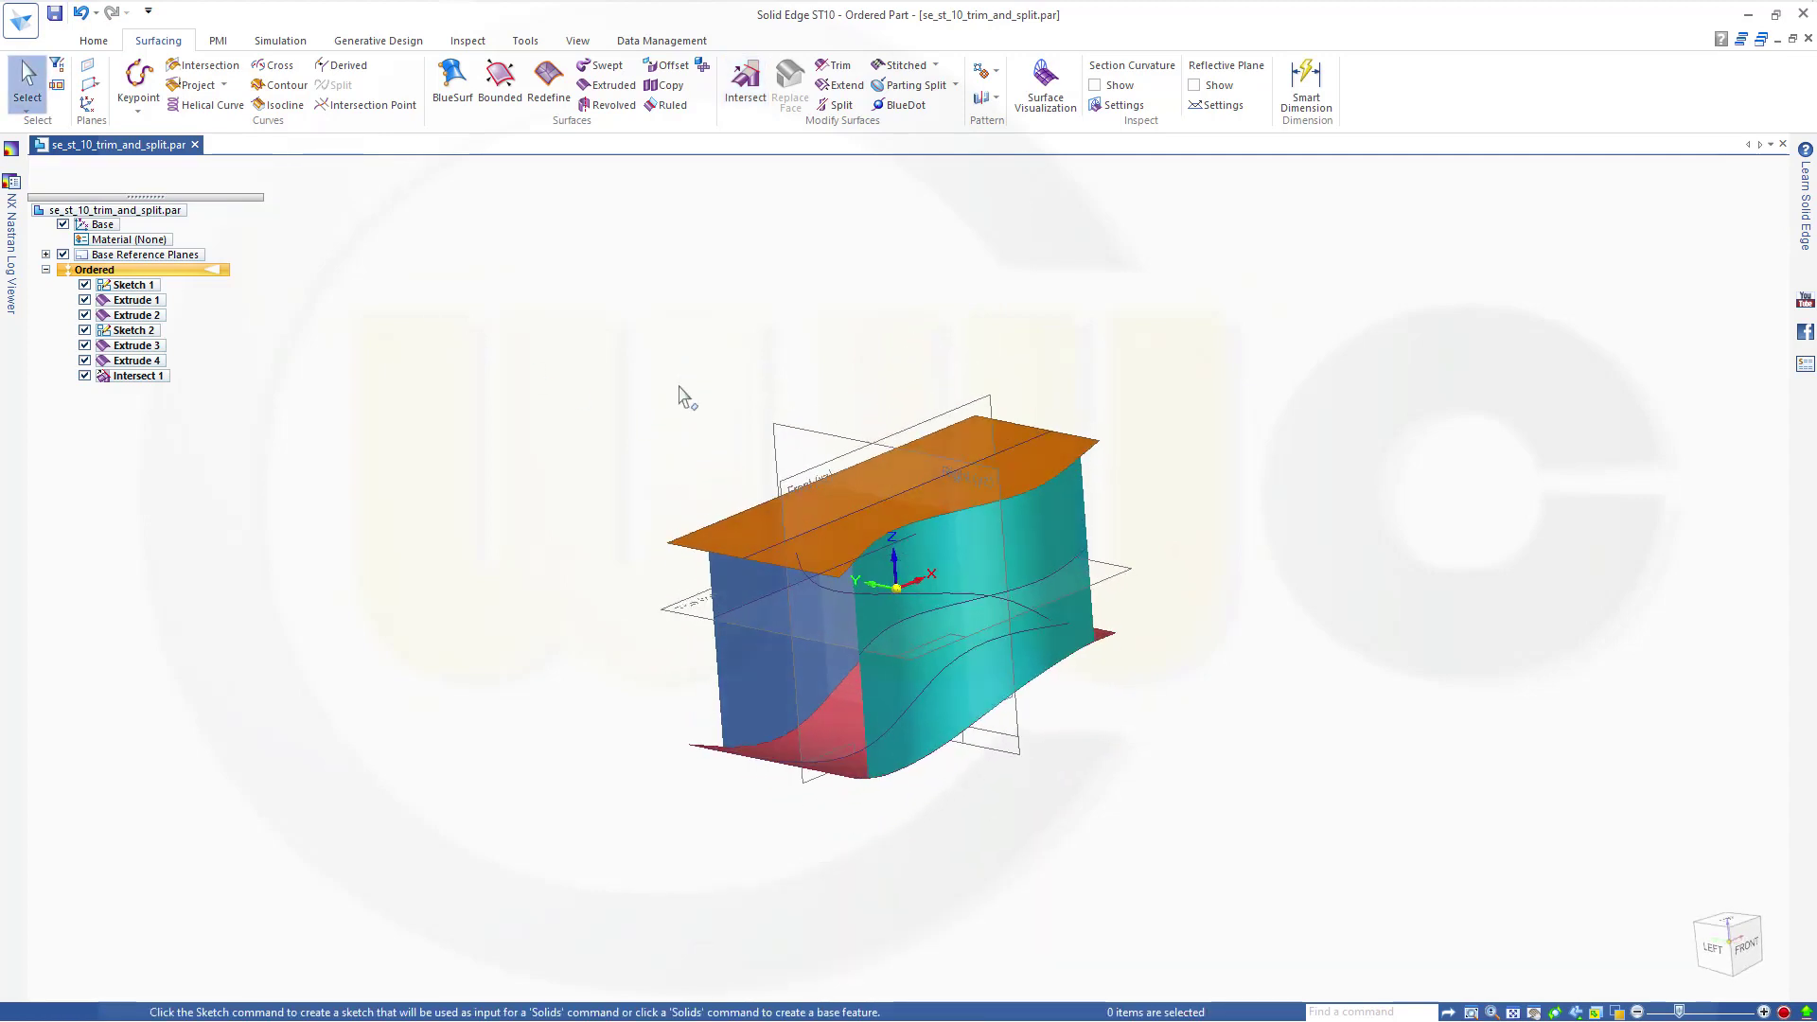
{"action": "left_click", "coordinate": [138, 376]}
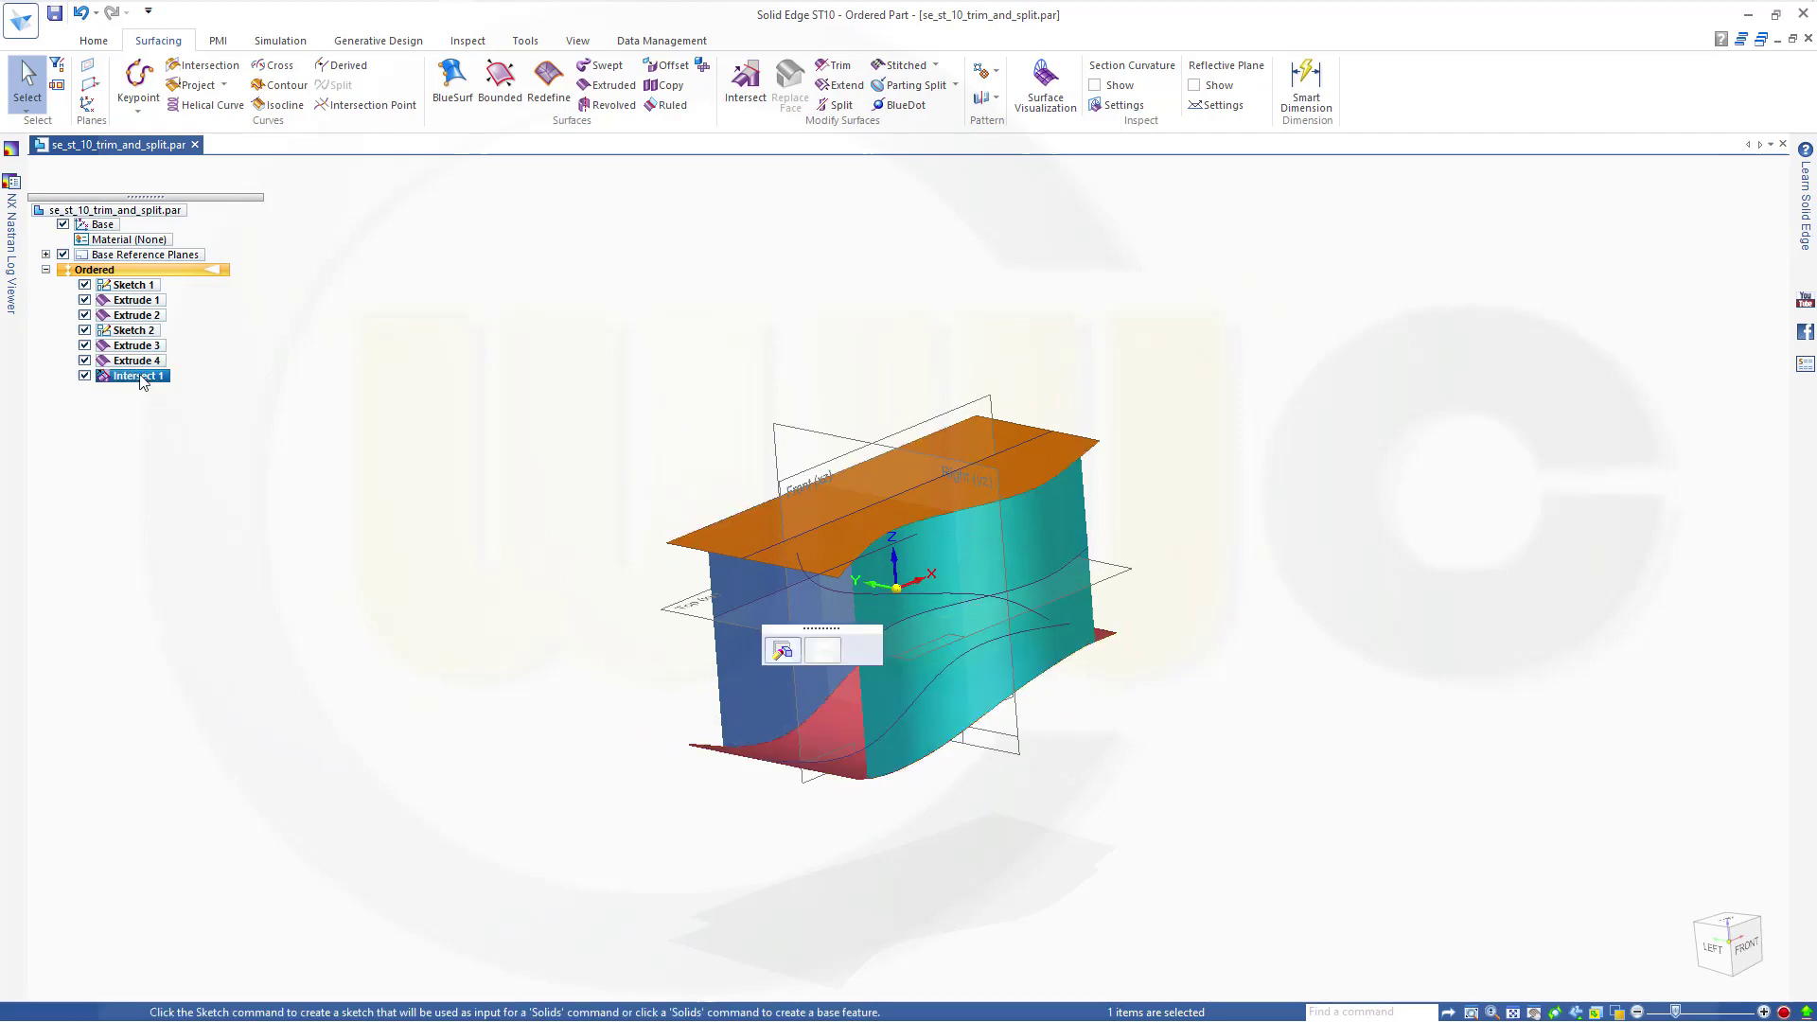
{"action": "mouse_move", "coordinate": [459, 407]}
{"action": "middle_mouse_down"}
{"action": "mouse_move", "coordinate": [625, 345]}
{"action": "mouse_move", "coordinate": [760, 333]}
{"action": "mouse_move", "coordinate": [750, 298]}
{"action": "mouse_move", "coordinate": [601, 357]}
{"action": "mouse_move", "coordinate": [426, 374]}
{"action": "middle_mouse_up"}
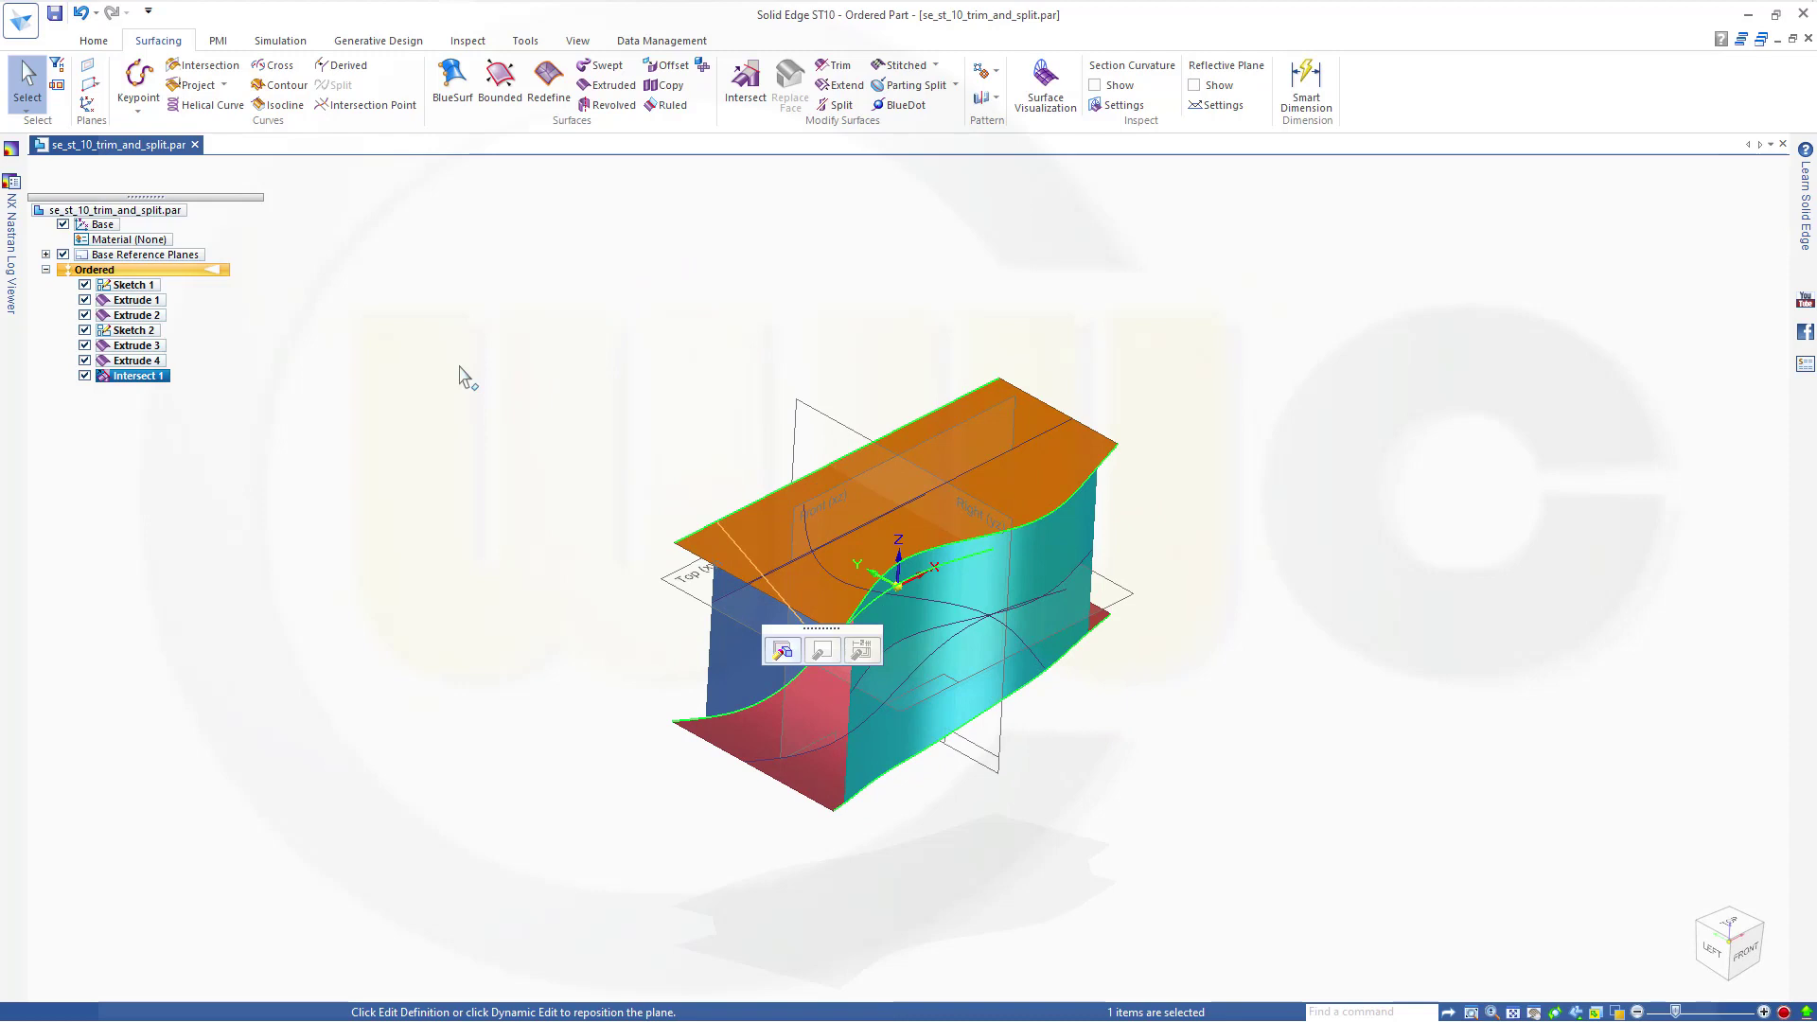
{"action": "left_click", "coordinate": [459, 366]}
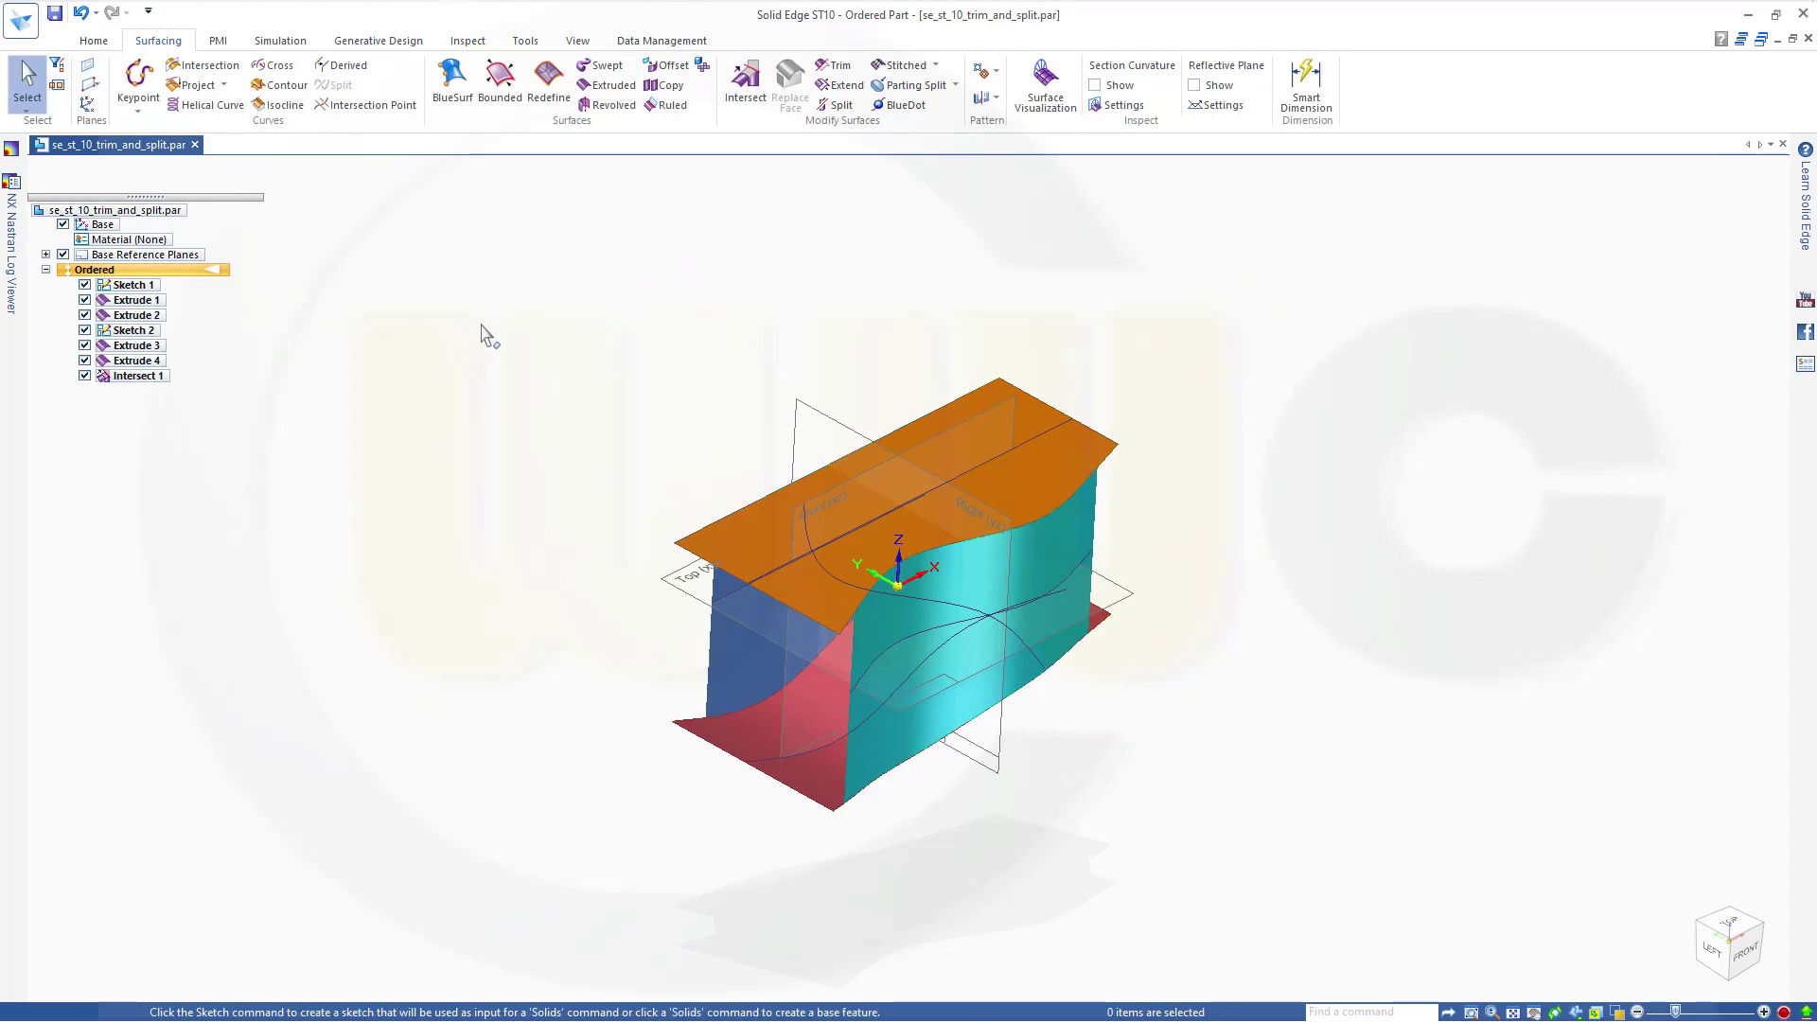
{"action": "middle_click_drag", "start_coordinate": [1175, 595], "coordinate": [1191, 558]}
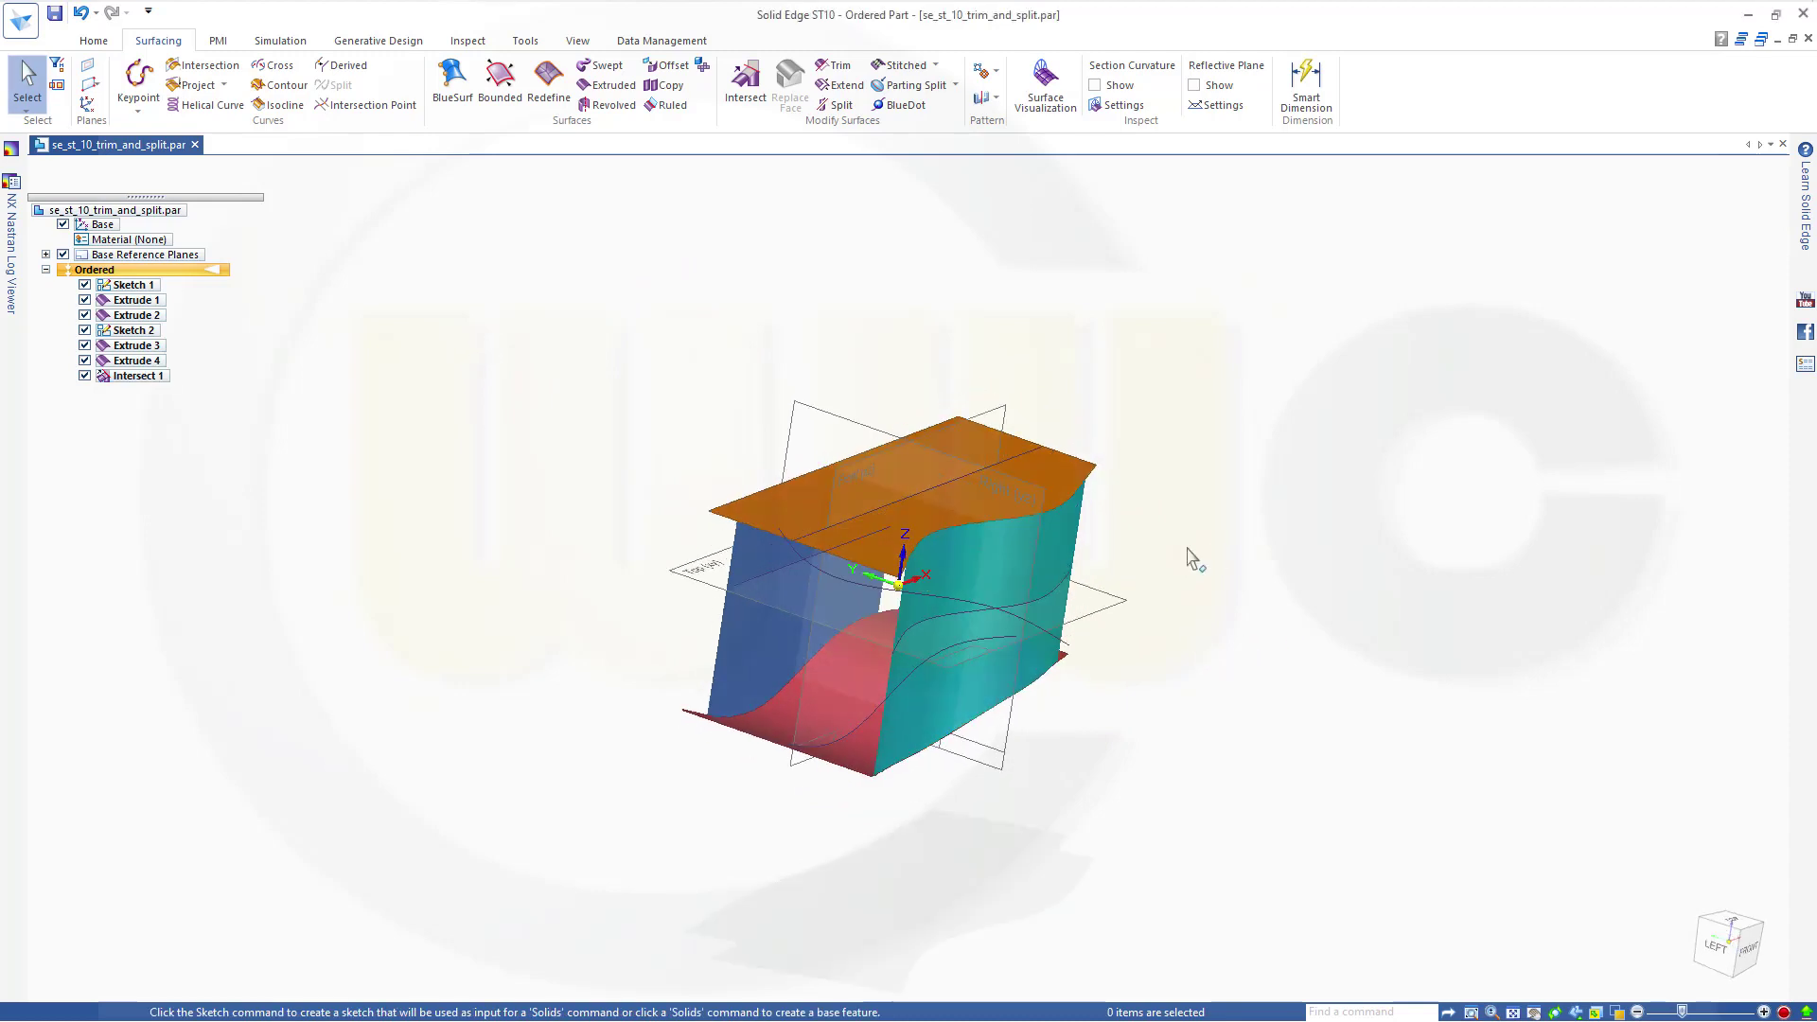
Undo Intersect 1 and inspect the four untrimmed crossing surfaces.
{"action": "left_click", "coordinate": [80, 13]}
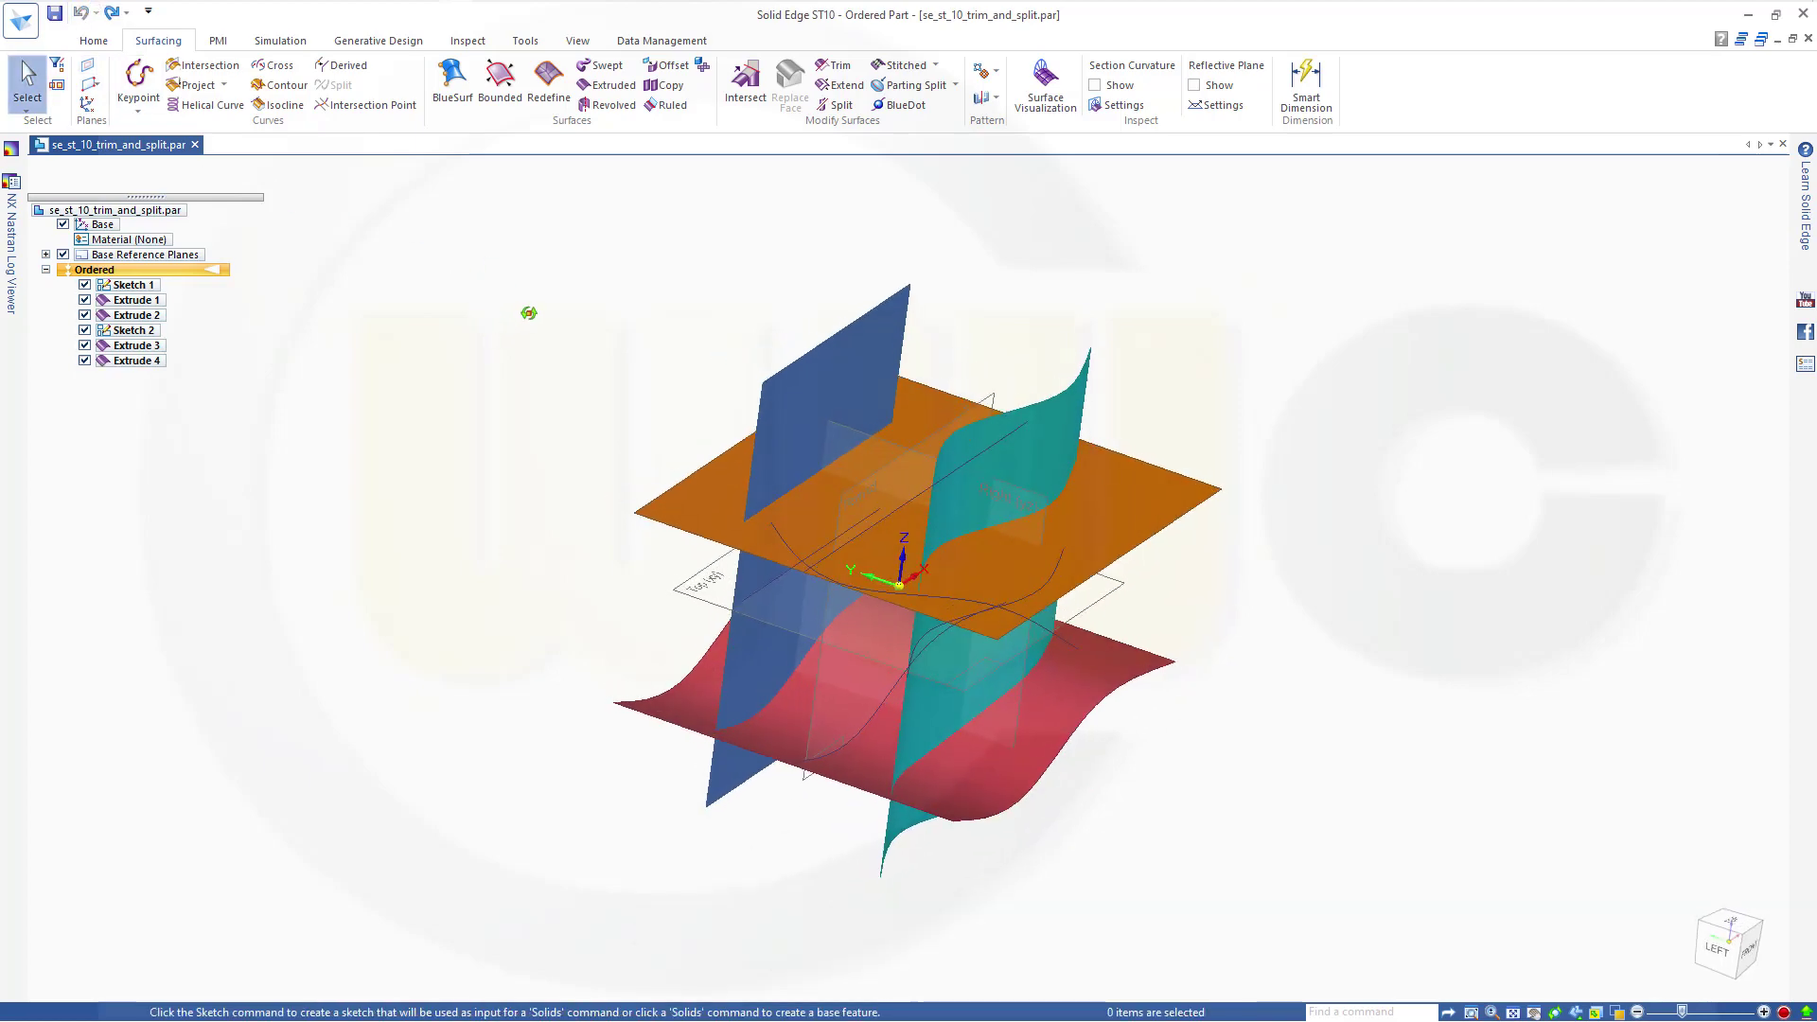
{"action": "mouse_move", "coordinate": [490, 329]}
{"action": "middle_mouse_down"}
{"action": "mouse_move", "coordinate": [521, 336]}
{"action": "mouse_move", "coordinate": [558, 458]}
{"action": "mouse_move", "coordinate": [534, 364]}
{"action": "mouse_move", "coordinate": [552, 284]}
{"action": "mouse_move", "coordinate": [511, 294]}
{"action": "middle_mouse_up"}
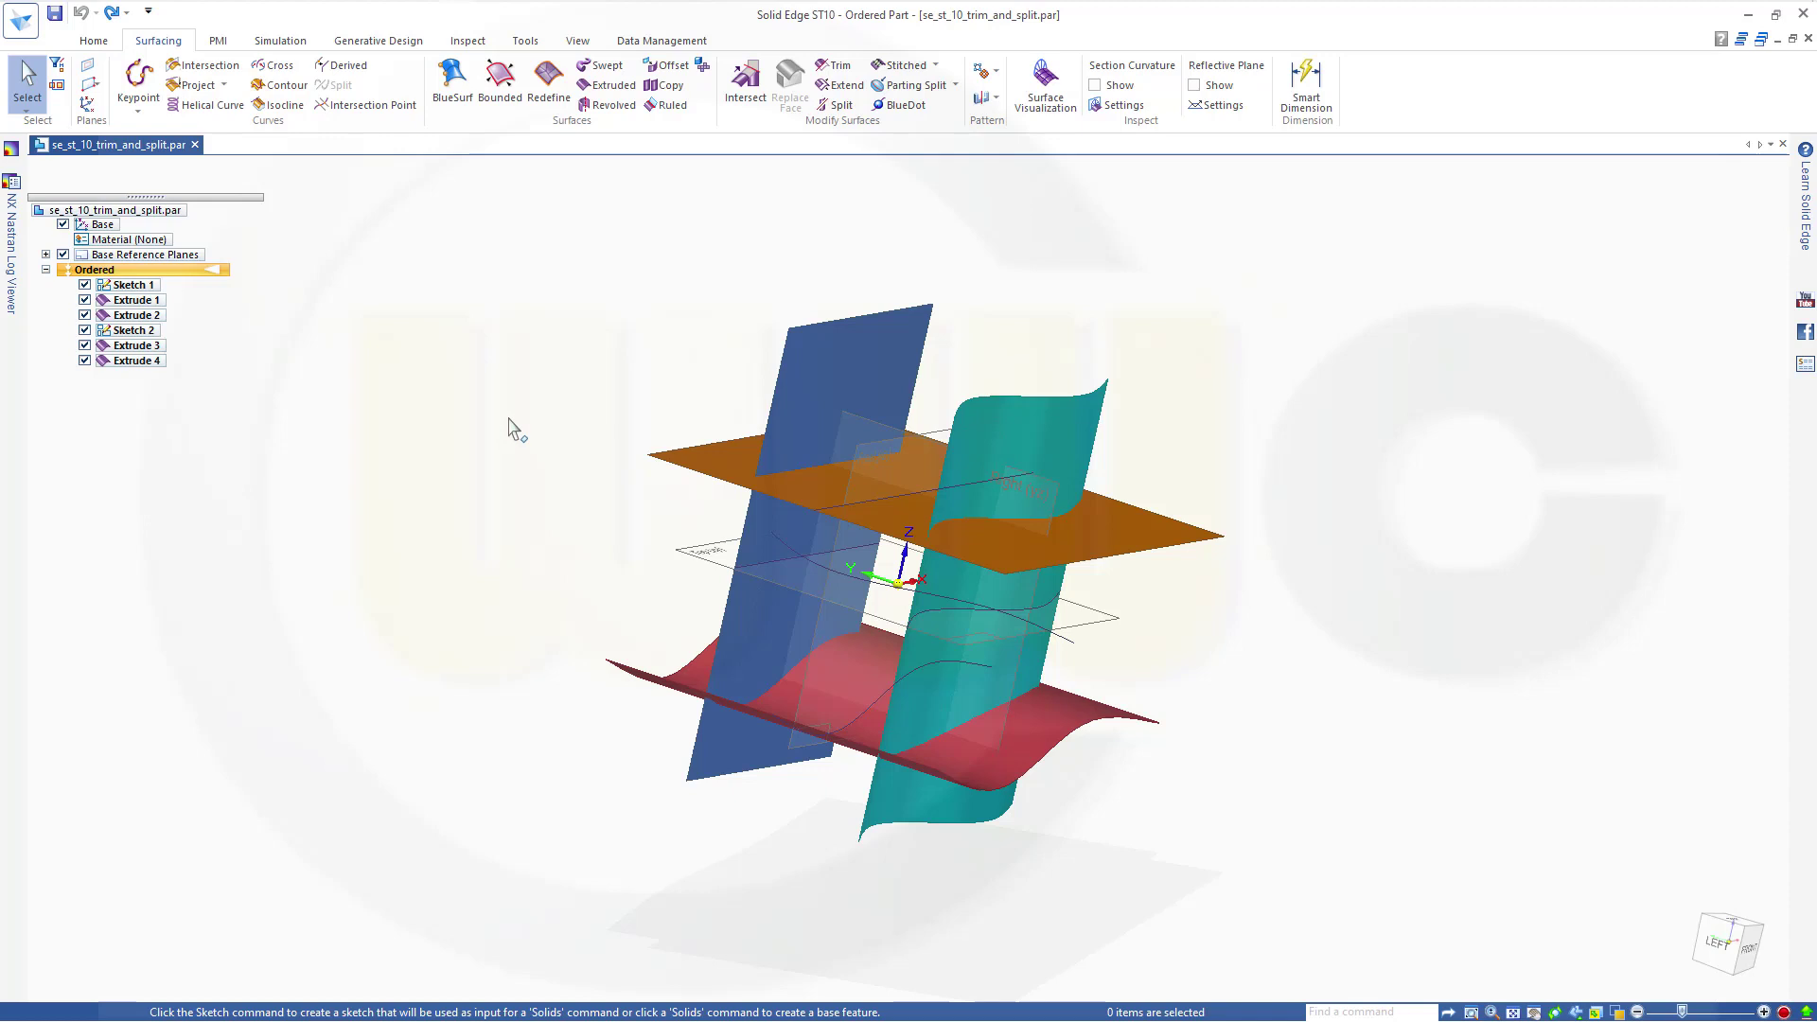
{"action": "middle_click_drag", "start_coordinate": [515, 429], "coordinate": [540, 430]}
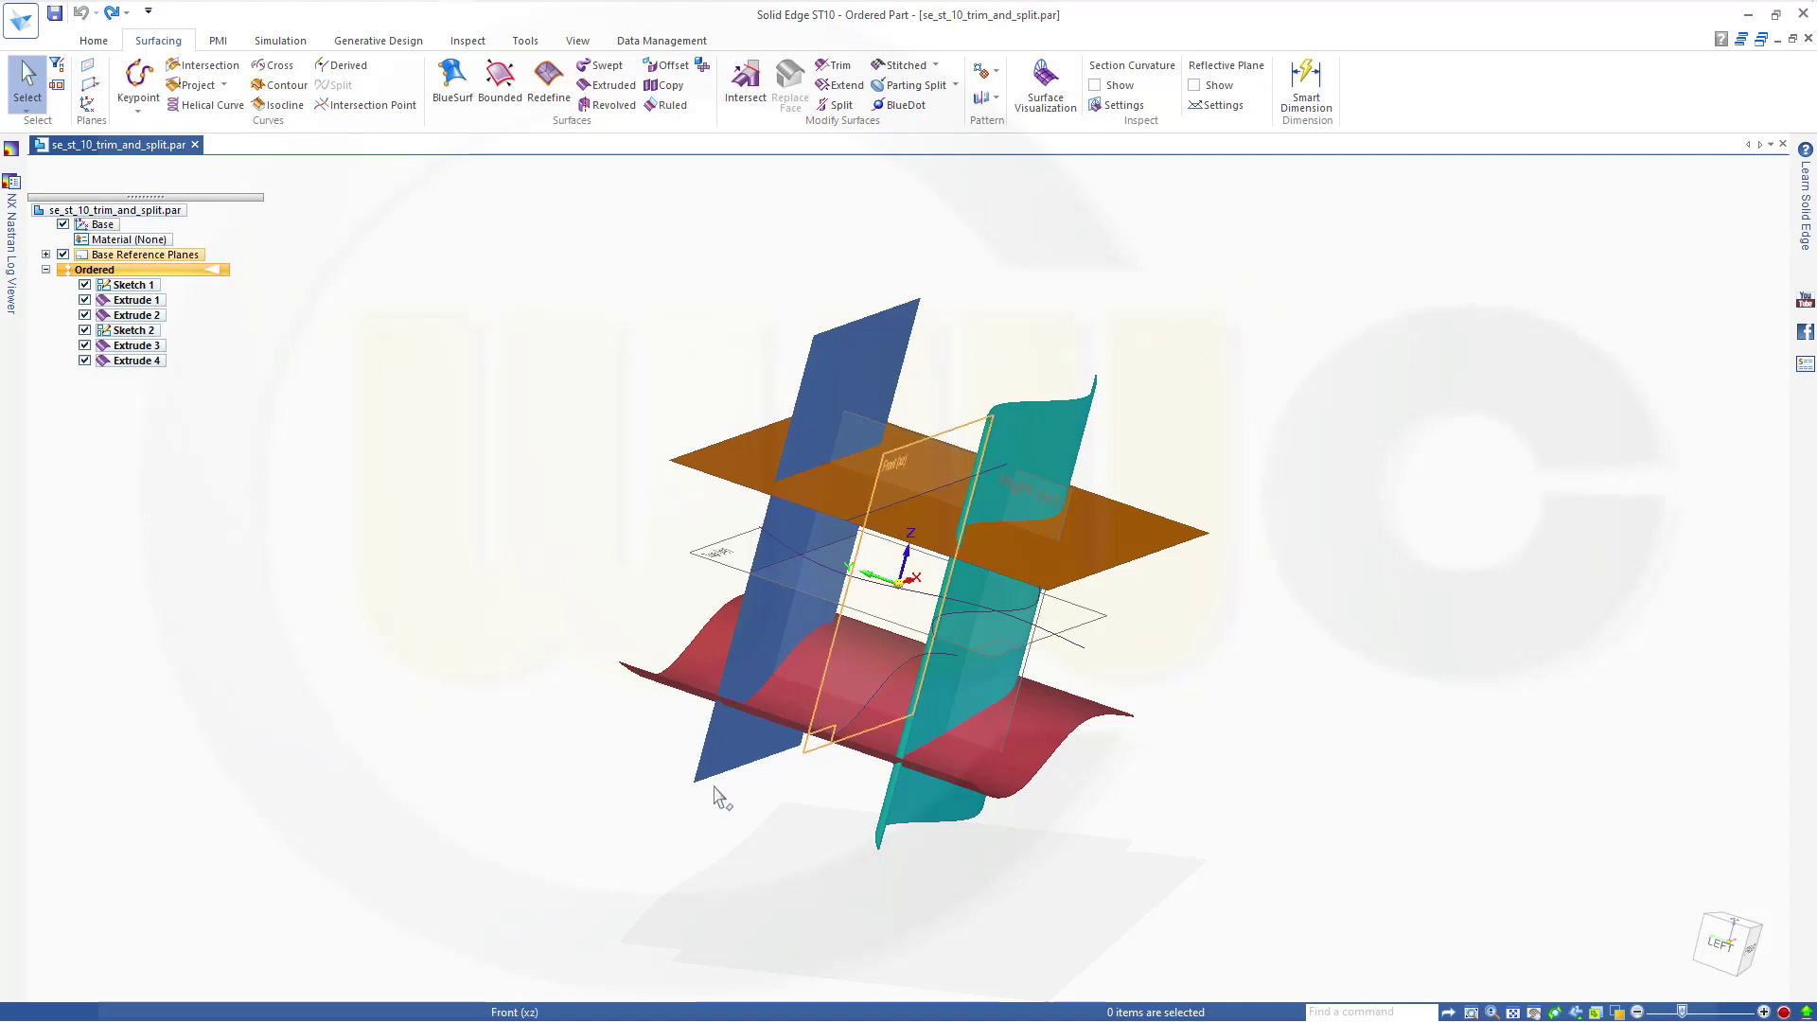
Start a trim on the lower wavy surface and confirm its trimming curves.
{"action": "middle_click_drag", "start_coordinate": [717, 799], "coordinate": [723, 799]}
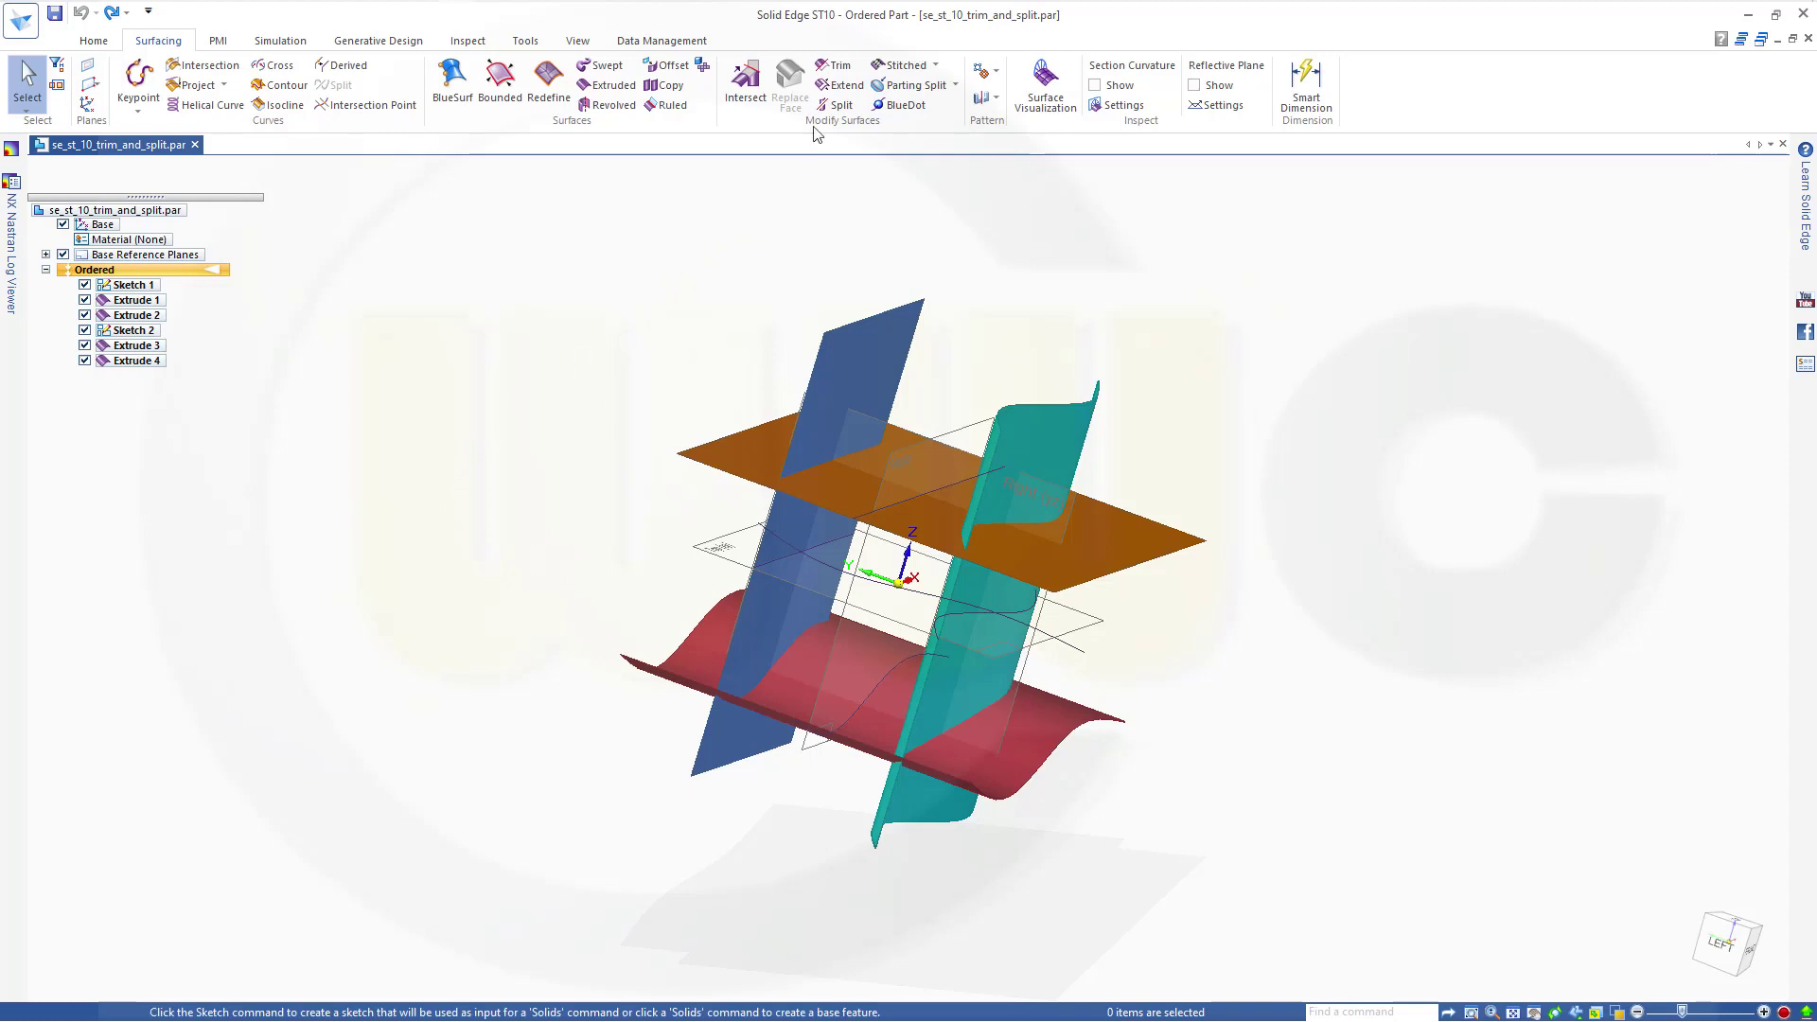
{"action": "left_click", "coordinate": [833, 72]}
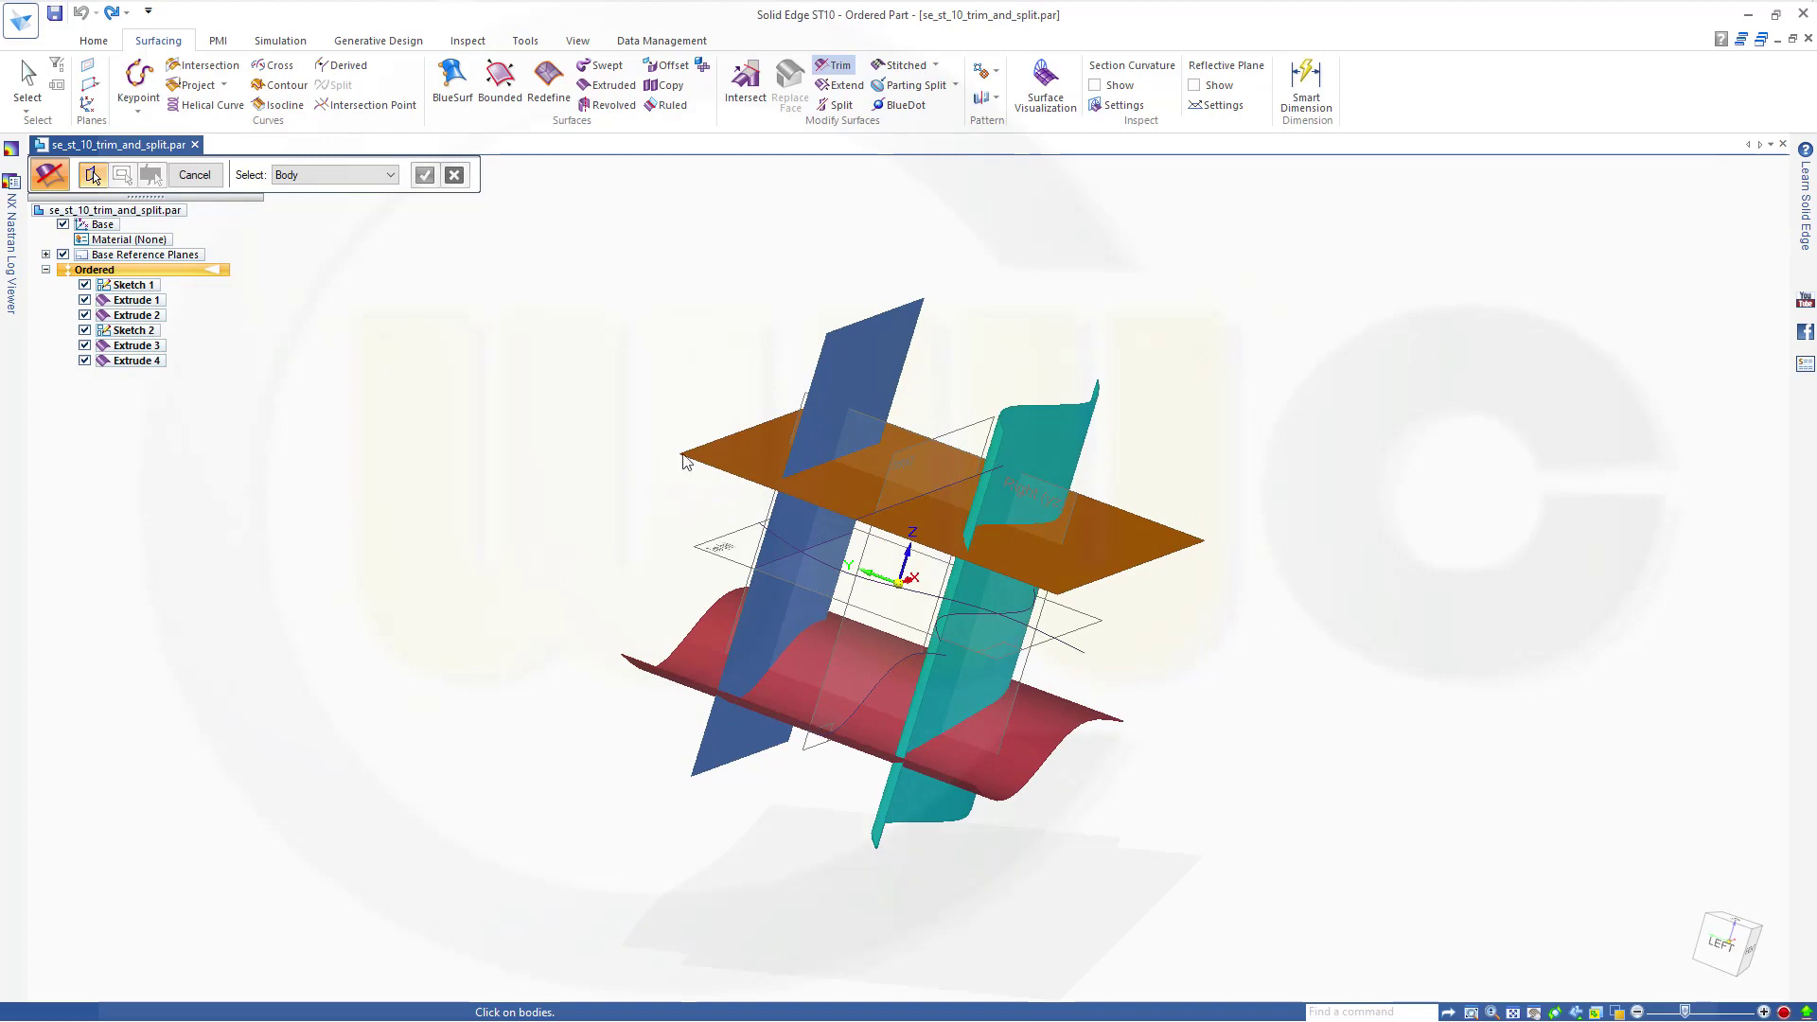
{"action": "left_click", "coordinate": [1052, 748]}
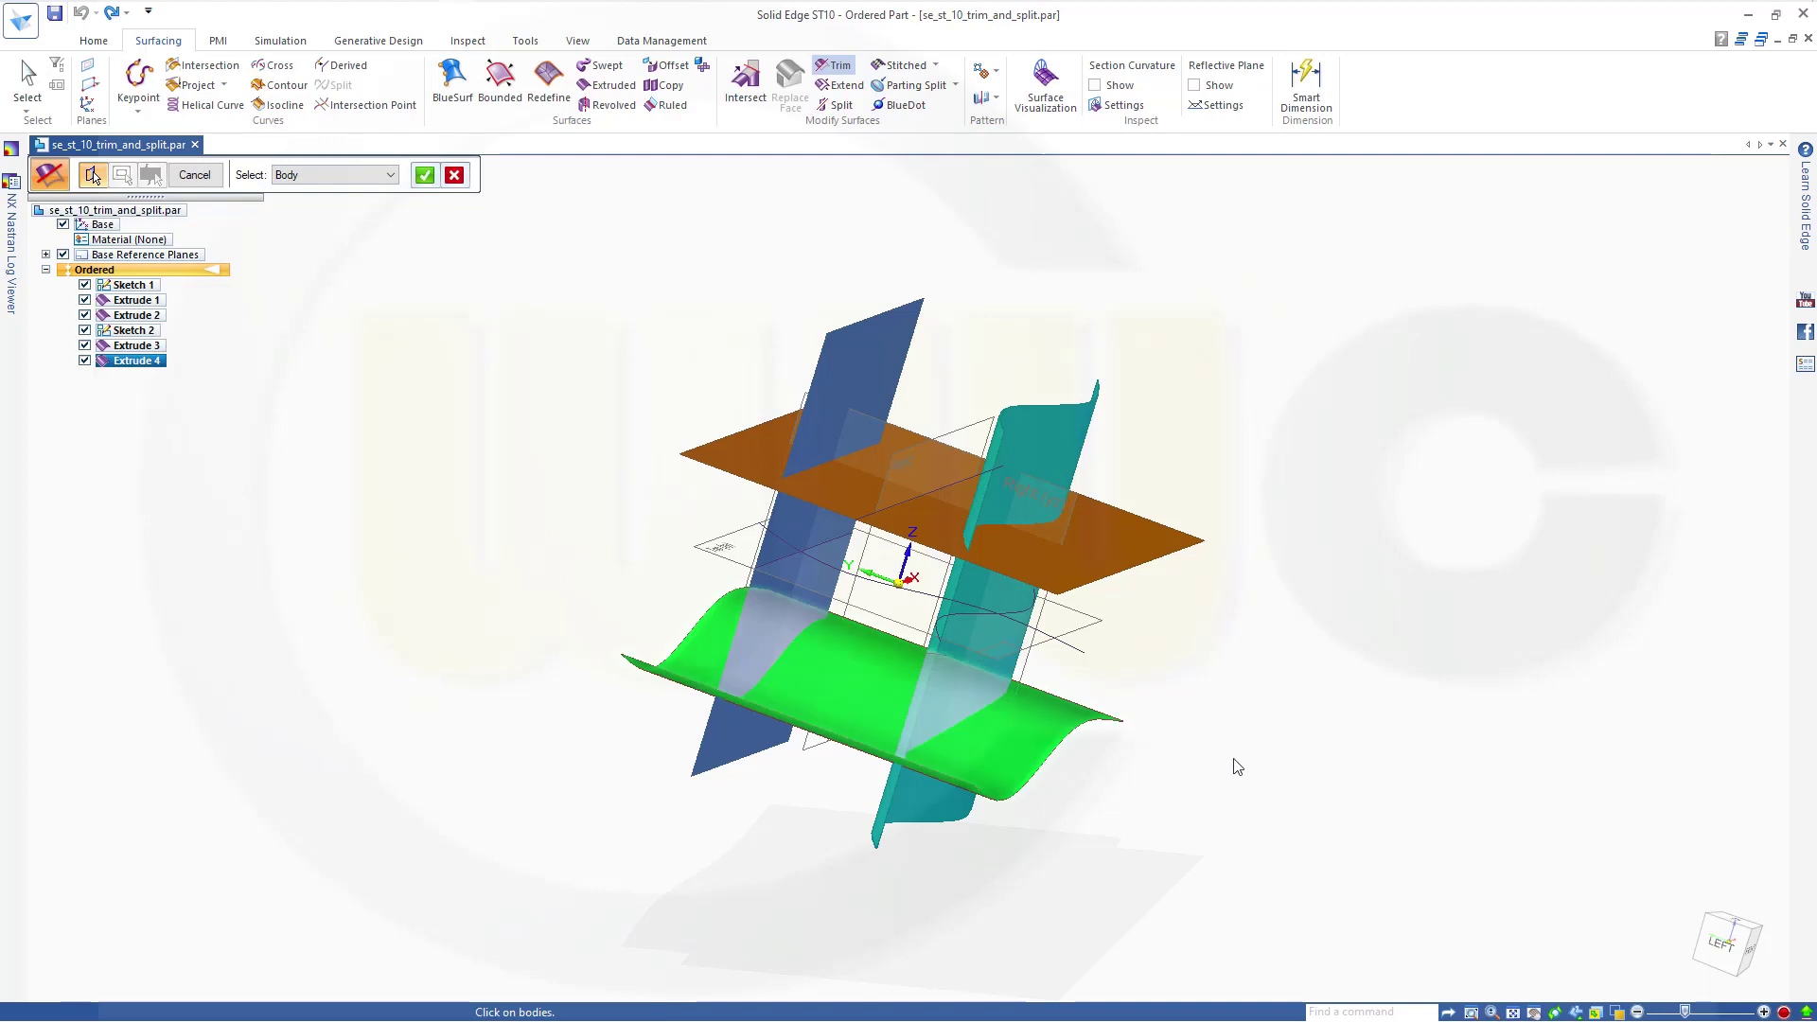
{"action": "right_click", "coordinate": [503, 347]}
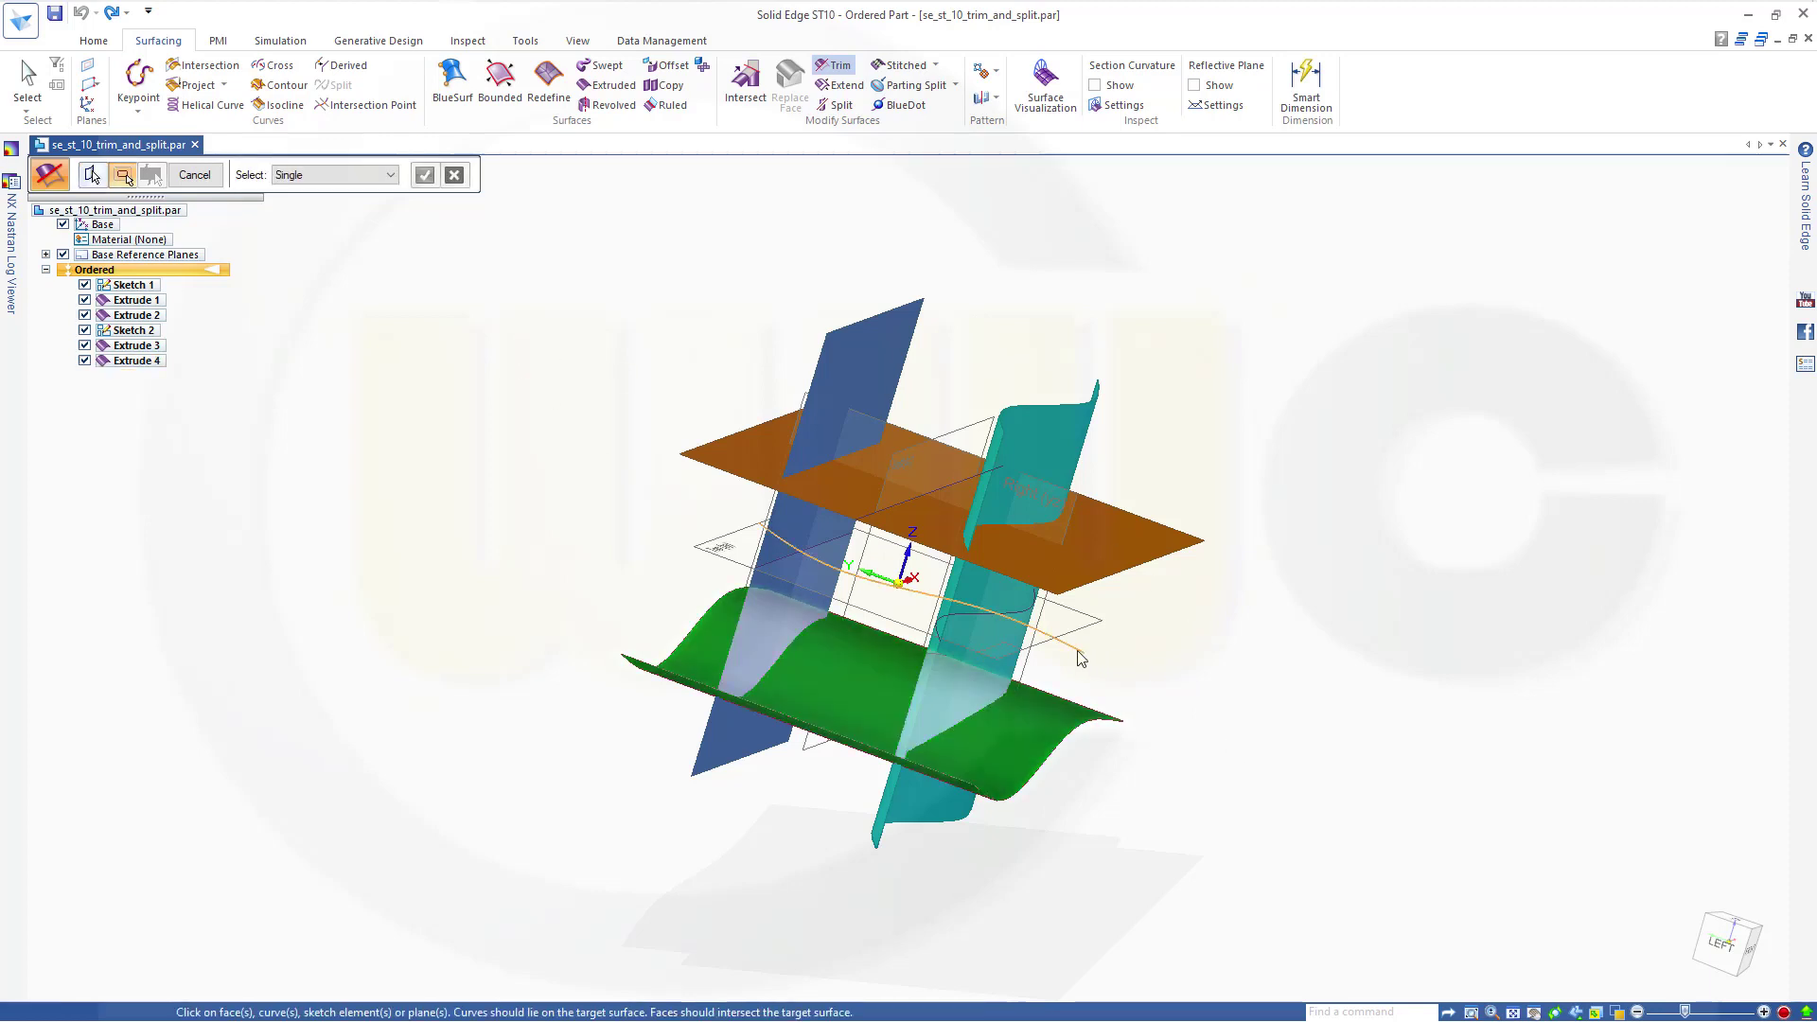
{"action": "right_click", "coordinate": [373, 361]}
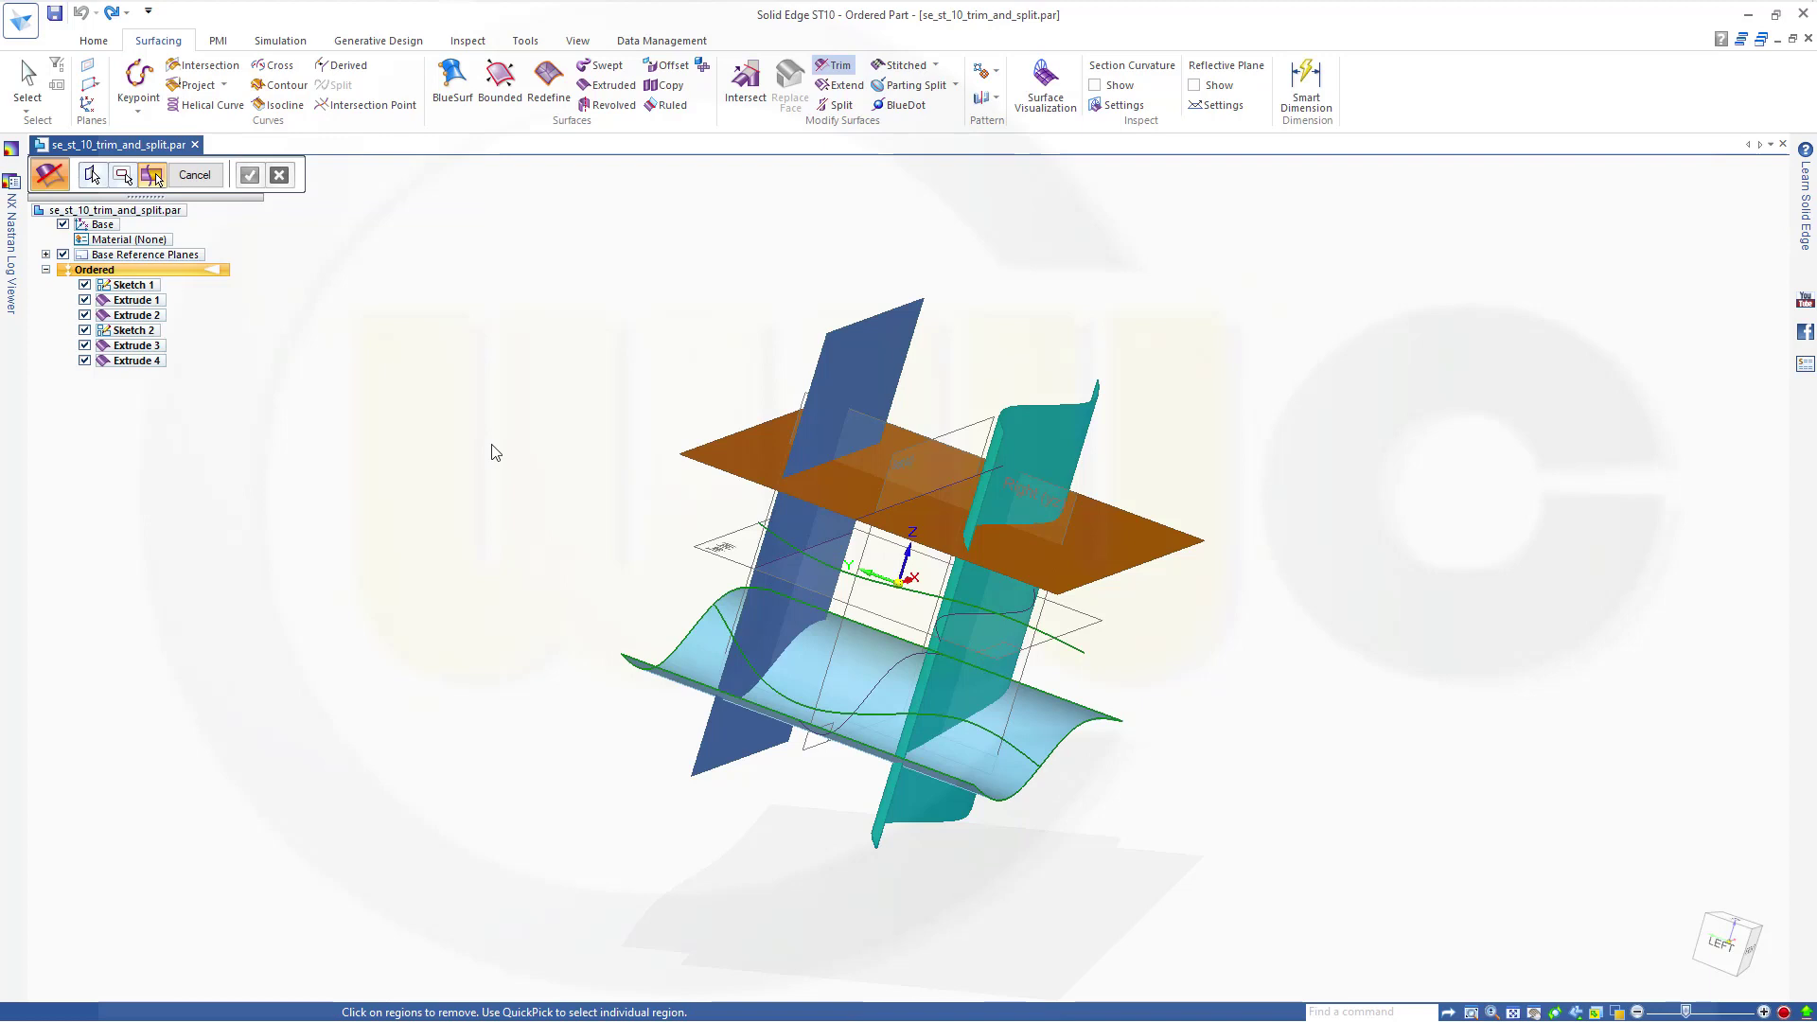
{"action": "middle_click_drag", "start_coordinate": [1279, 826], "coordinate": [1178, 847]}
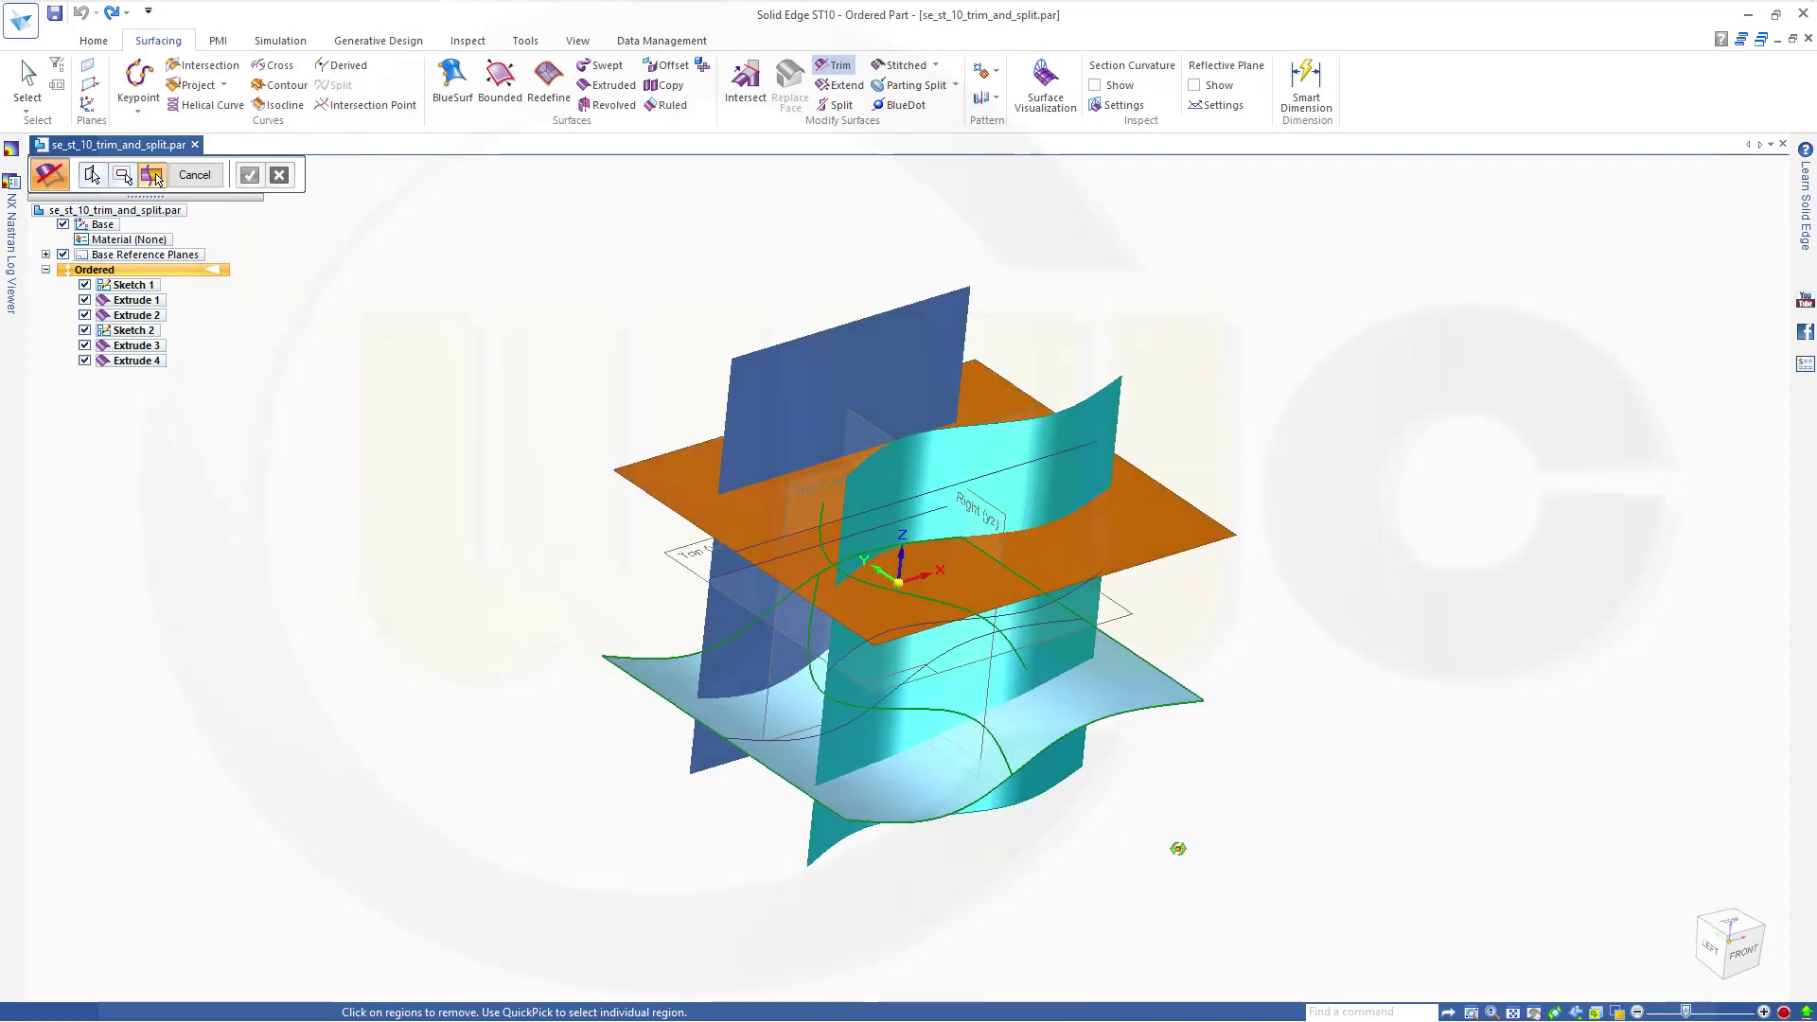
Remove a wavy-surface region to make Trim 2, then undo it and return to isometric view.
{"action": "left_click", "coordinate": [1077, 699]}
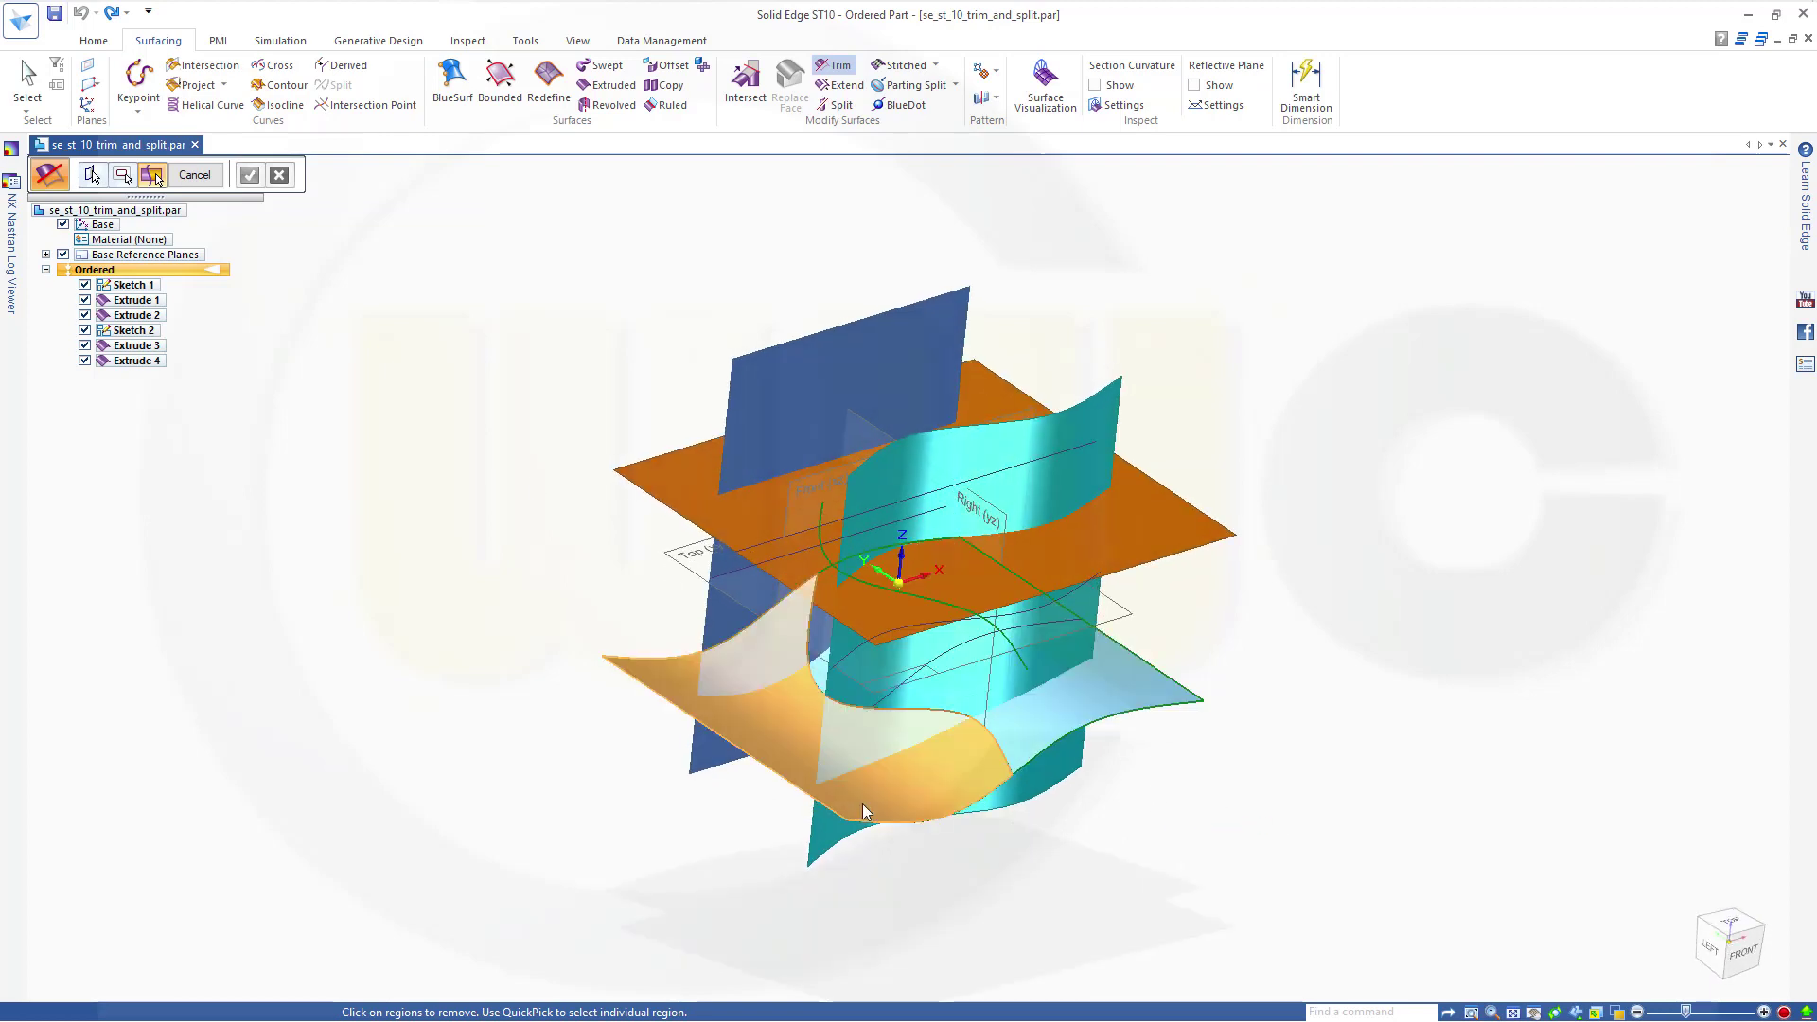
{"action": "right_click", "coordinate": [1120, 702]}
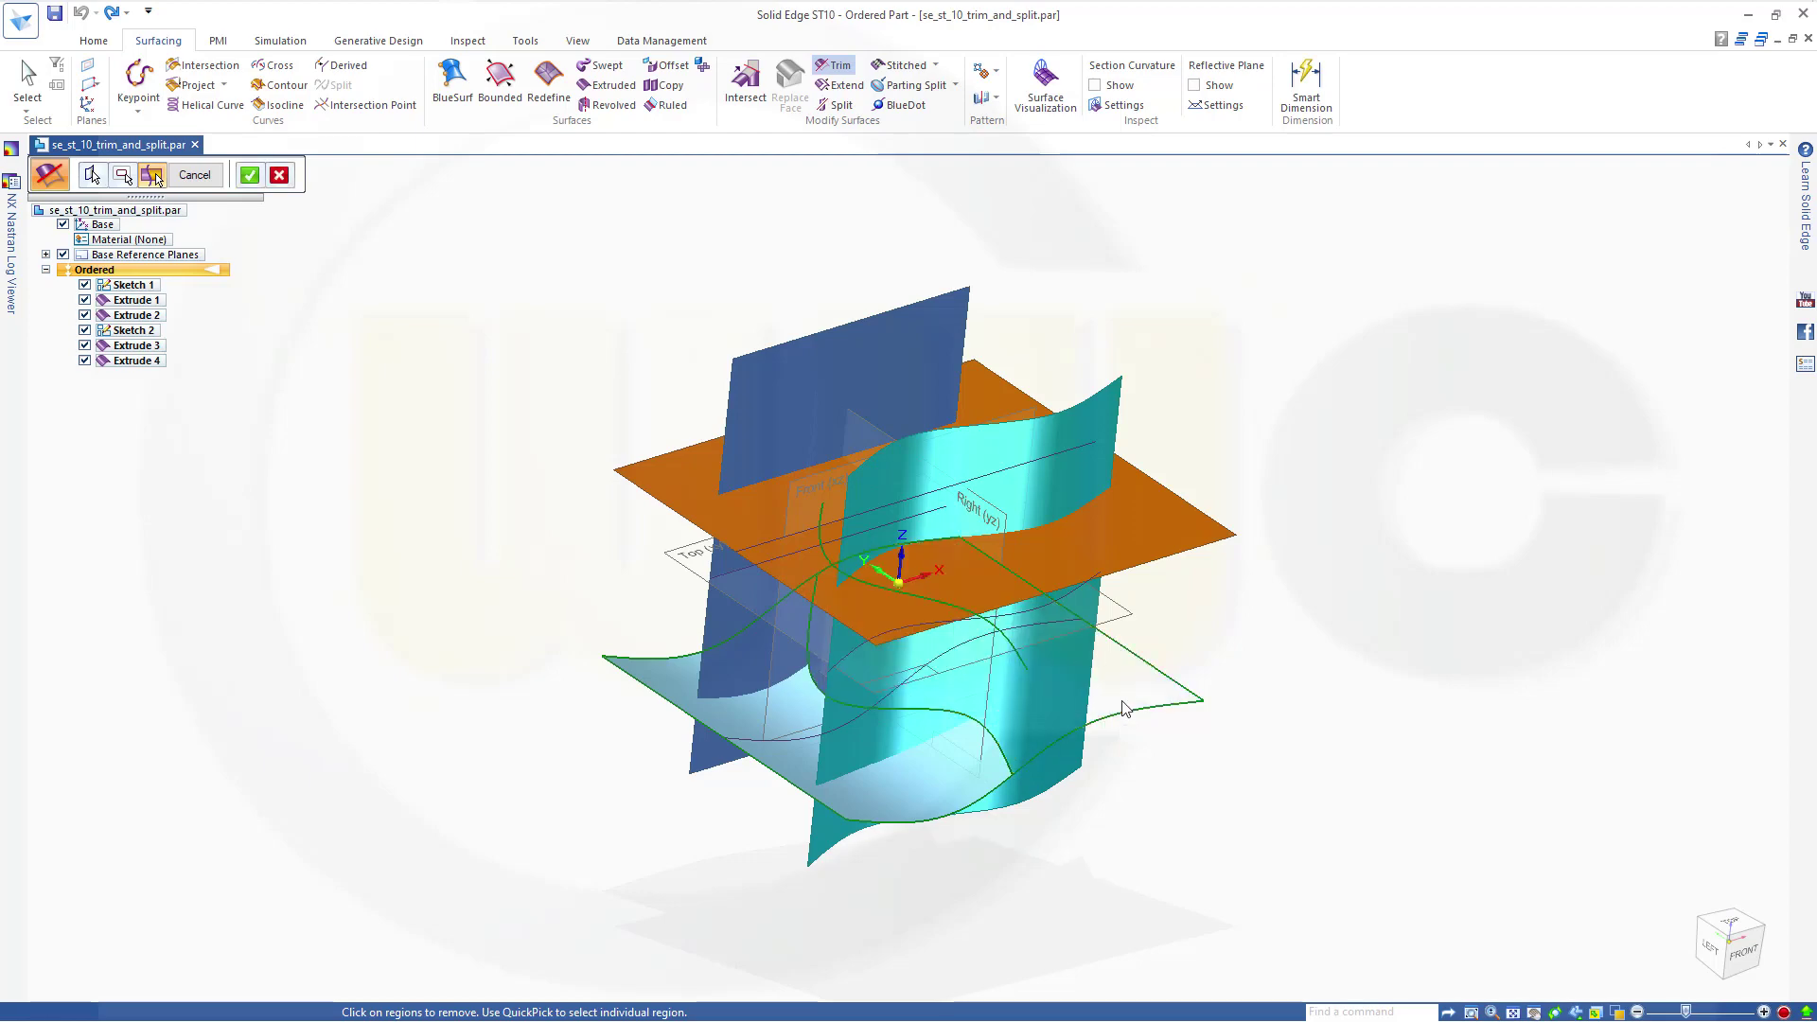
{"action": "mouse_move", "coordinate": [1295, 790]}
{"action": "middle_mouse_down"}
{"action": "mouse_move", "coordinate": [1269, 730]}
{"action": "mouse_move", "coordinate": [672, 523]}
{"action": "middle_mouse_up"}
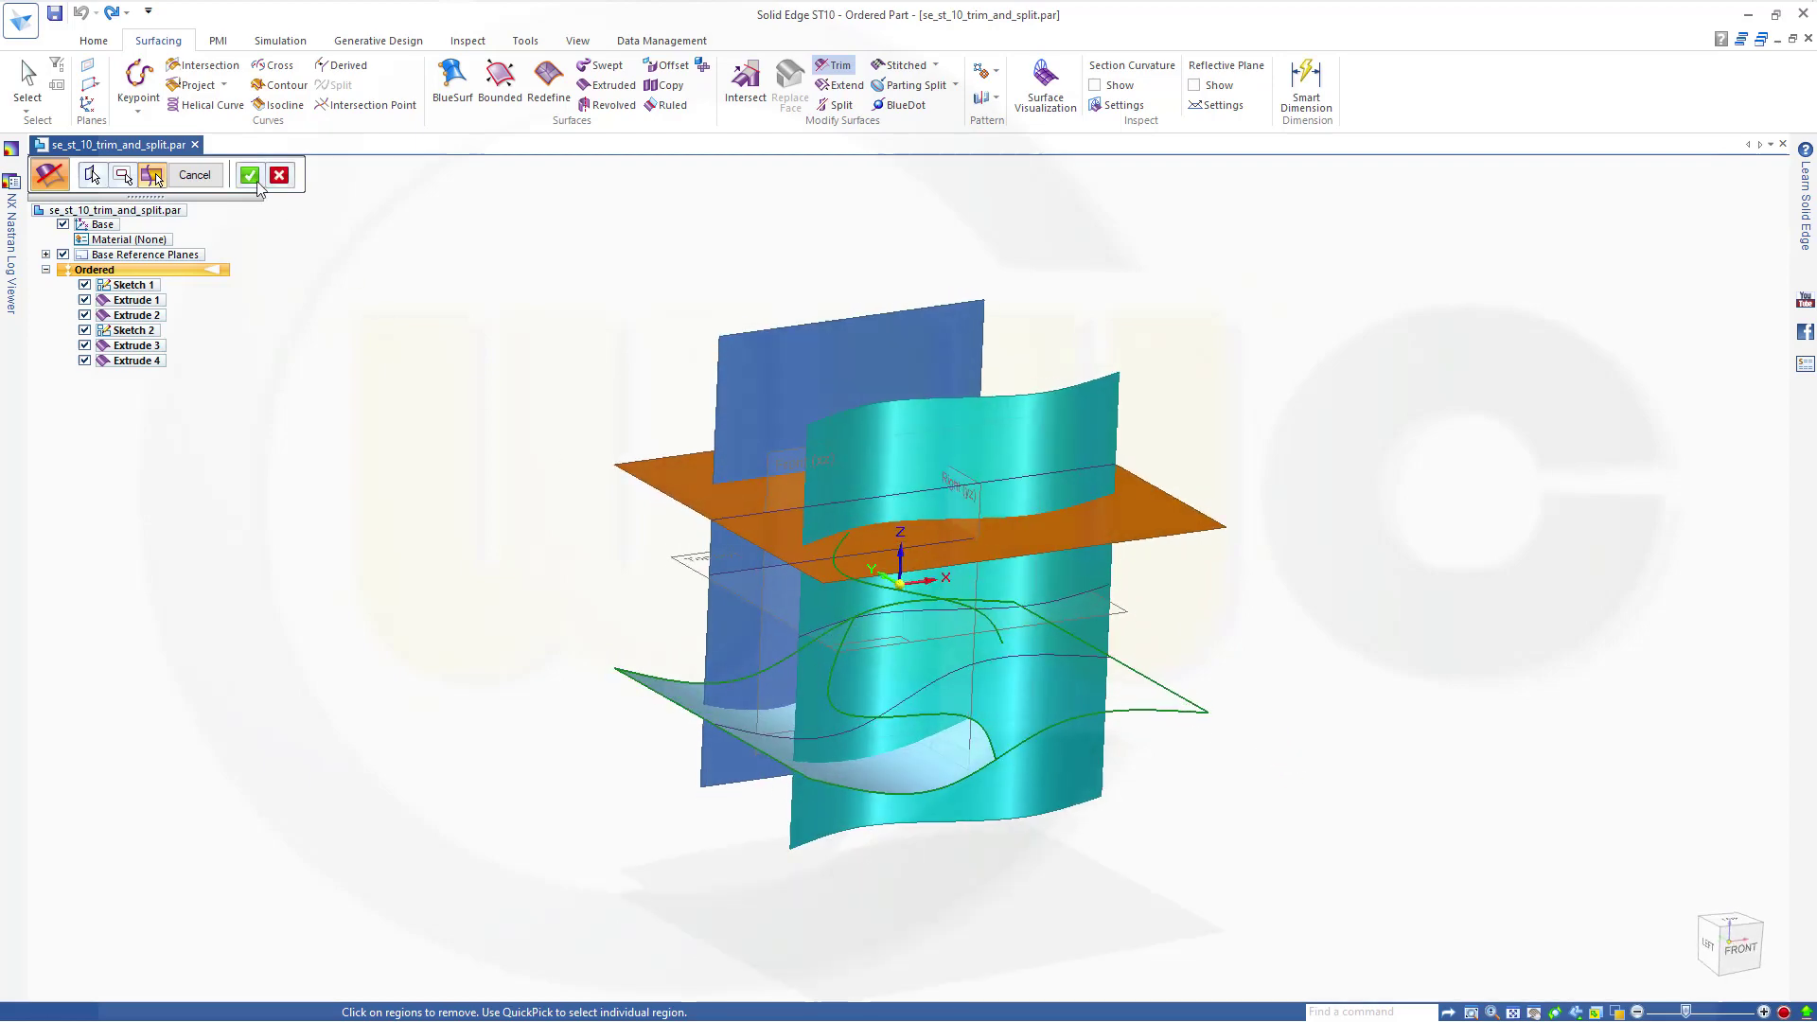
{"action": "left_click", "coordinate": [249, 176]}
{"action": "mouse_move", "coordinate": [631, 411]}
{"action": "middle_mouse_down"}
{"action": "mouse_move", "coordinate": [801, 459]}
{"action": "mouse_move", "coordinate": [603, 438]}
{"action": "mouse_move", "coordinate": [417, 346]}
{"action": "mouse_move", "coordinate": [581, 351]}
{"action": "mouse_move", "coordinate": [735, 385]}
{"action": "mouse_move", "coordinate": [698, 456]}
{"action": "middle_mouse_up"}
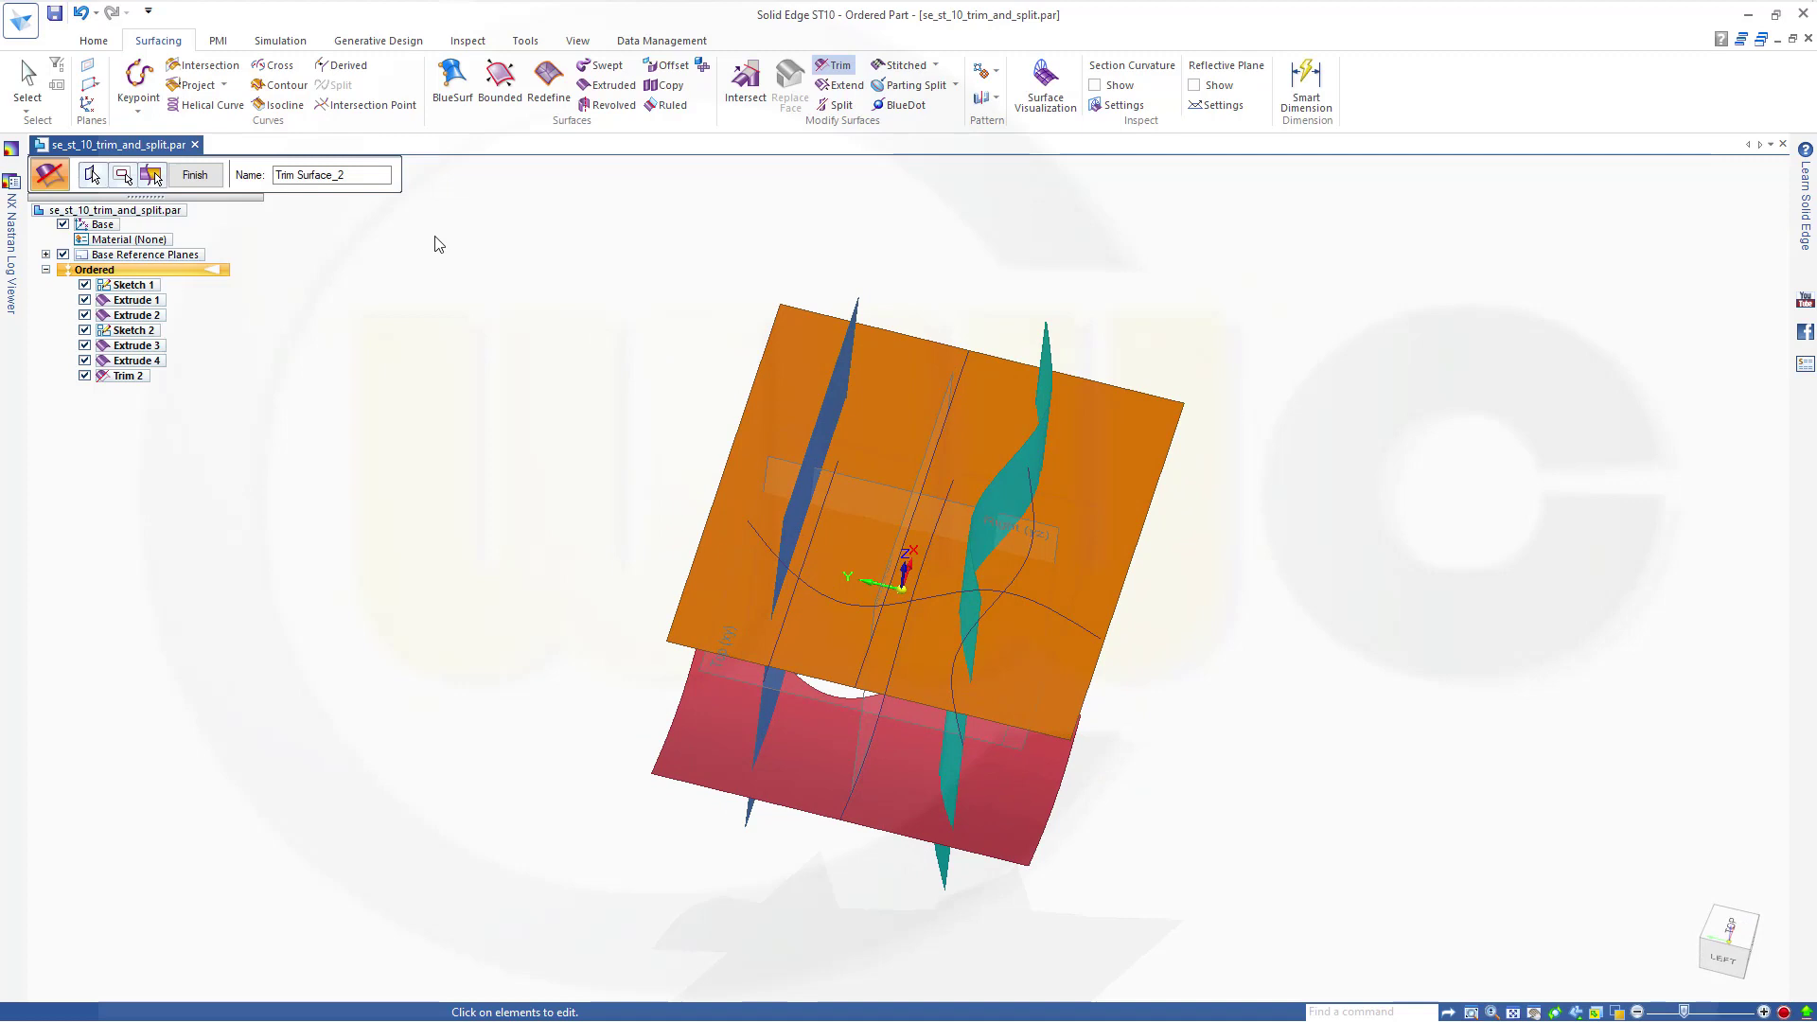
{"action": "left_click", "coordinate": [195, 175]}
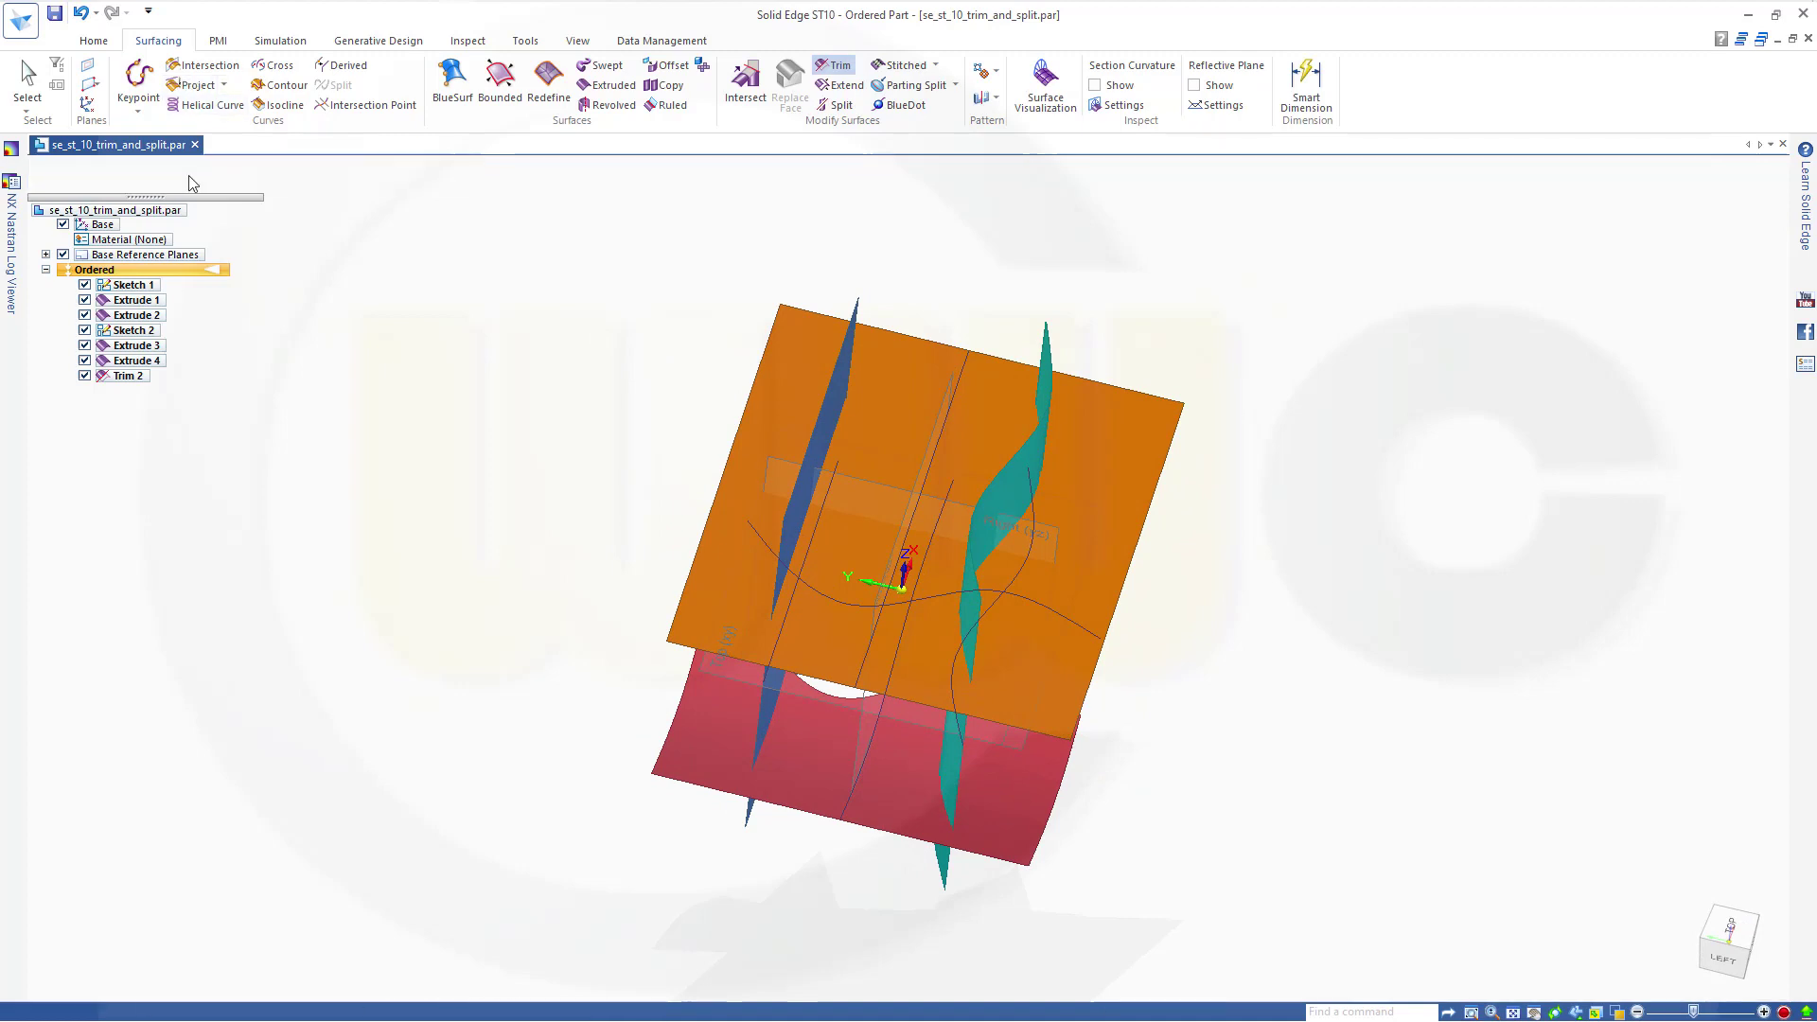
{"action": "left_click", "coordinate": [80, 13]}
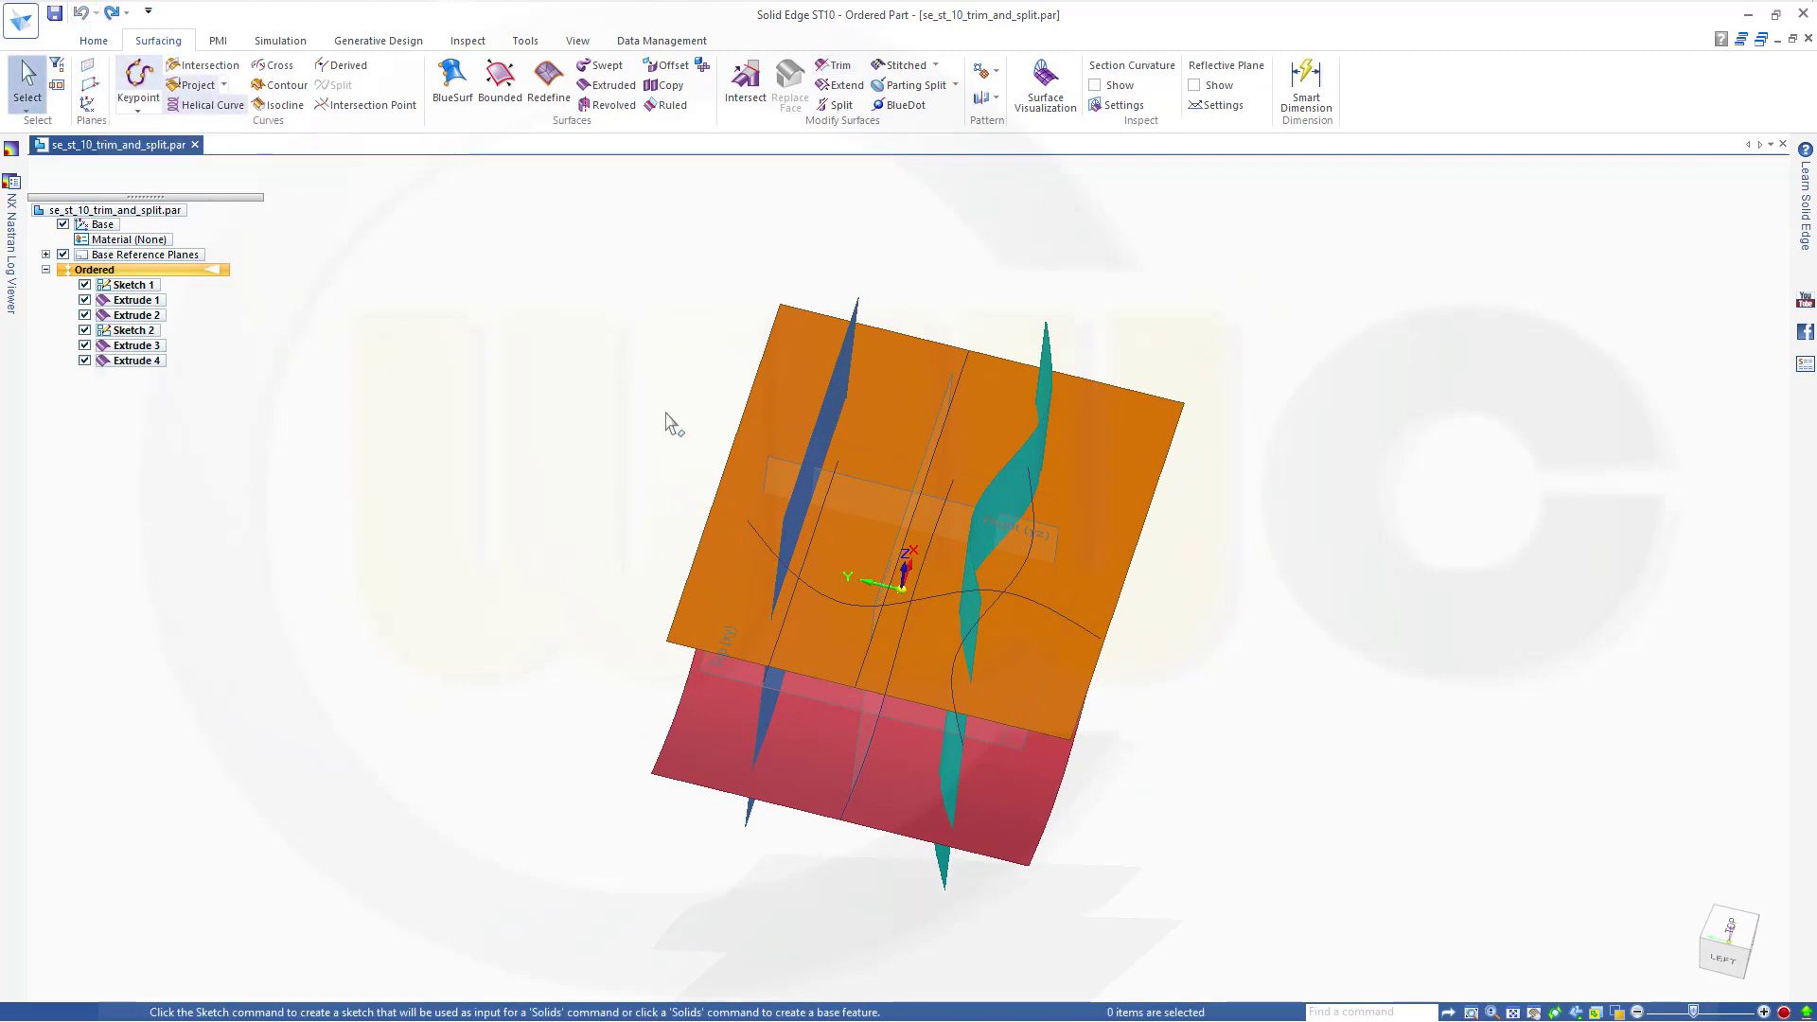
{"action": "key", "text": "ctrl+i"}
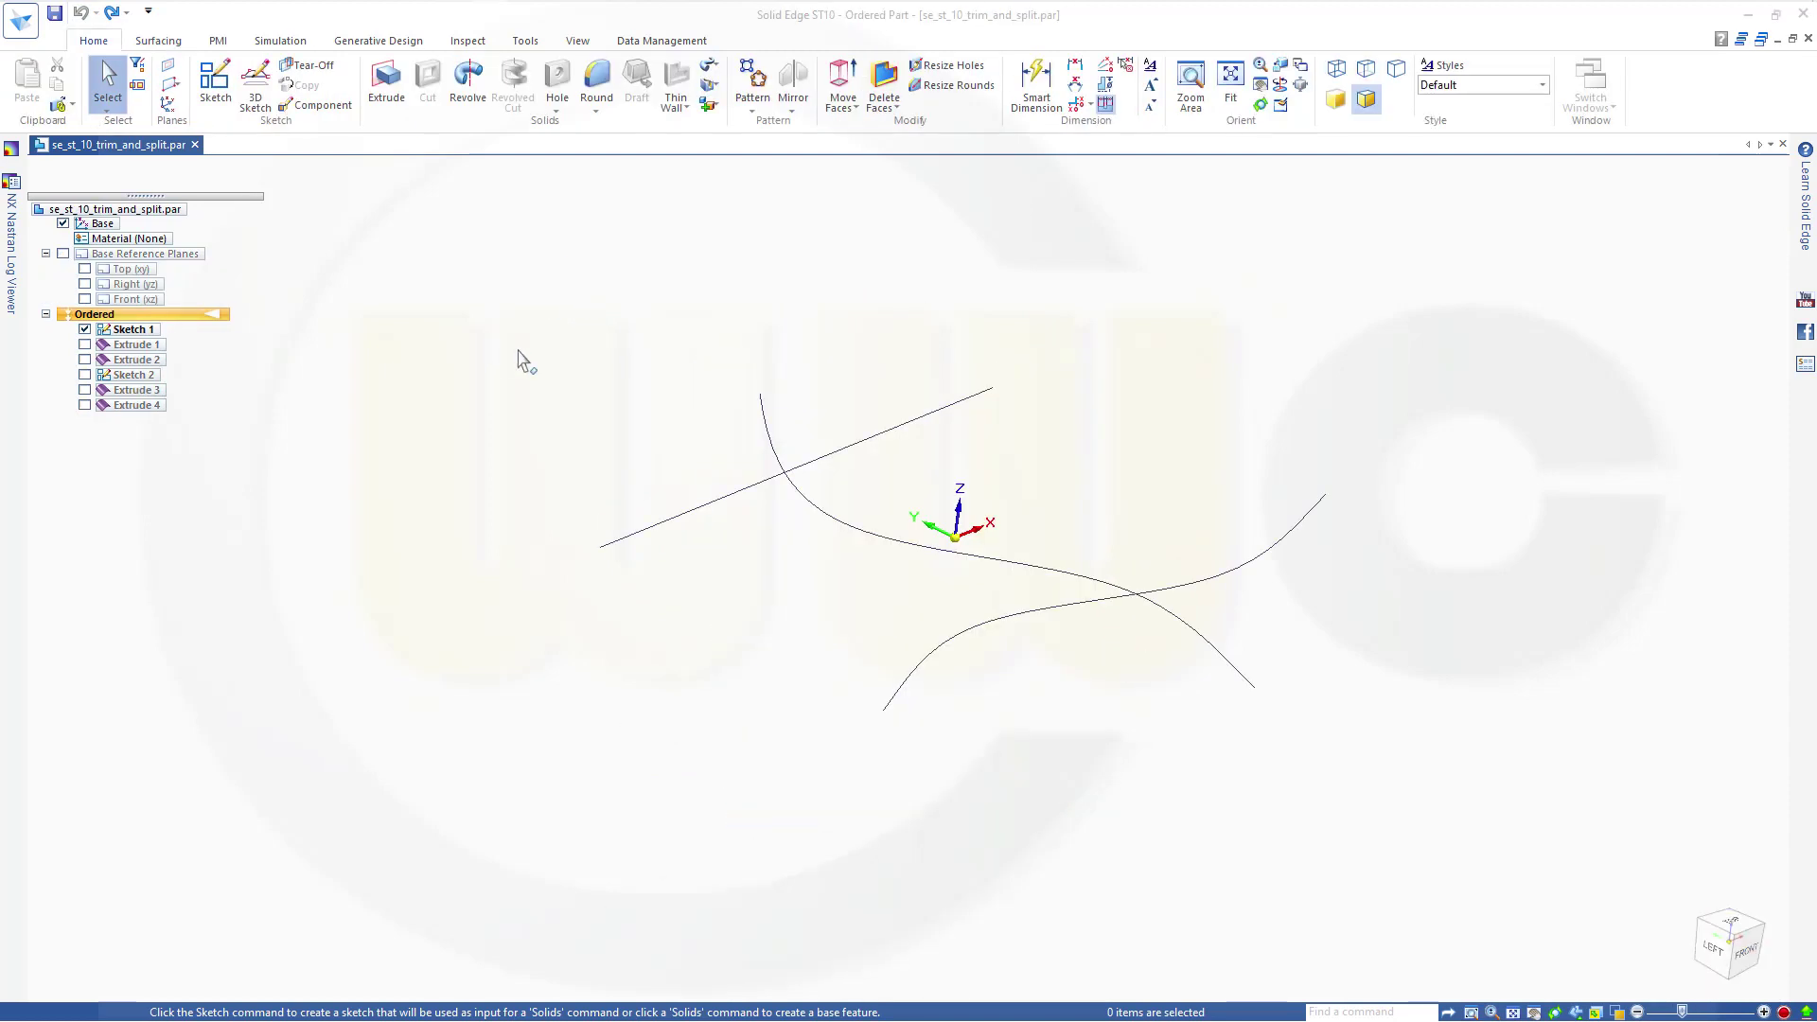
Start a 3D sketch and include the straight line, S-shaped curve and lower curve.
{"action": "mouse_move", "coordinate": [565, 407]}
{"action": "middle_mouse_down"}
{"action": "mouse_move", "coordinate": [544, 377]}
{"action": "mouse_move", "coordinate": [548, 426]}
{"action": "mouse_move", "coordinate": [516, 418]}
{"action": "middle_mouse_up"}
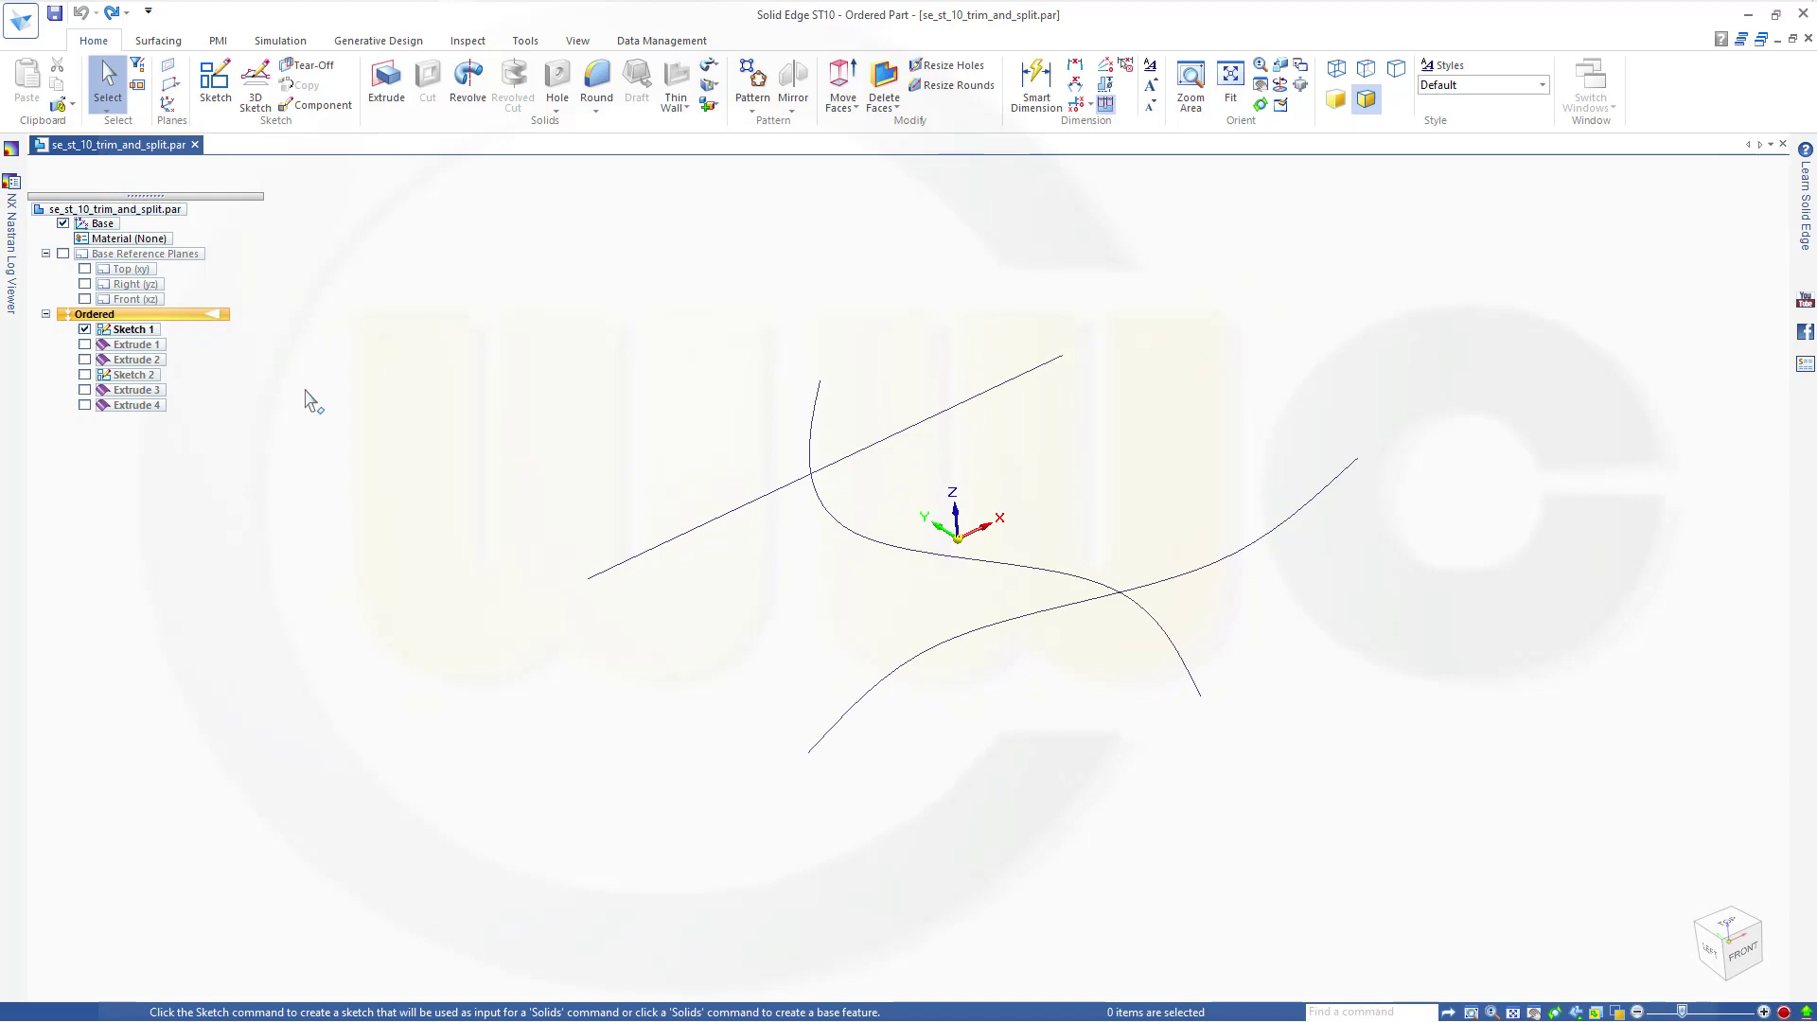
{"action": "left_click", "coordinate": [254, 86]}
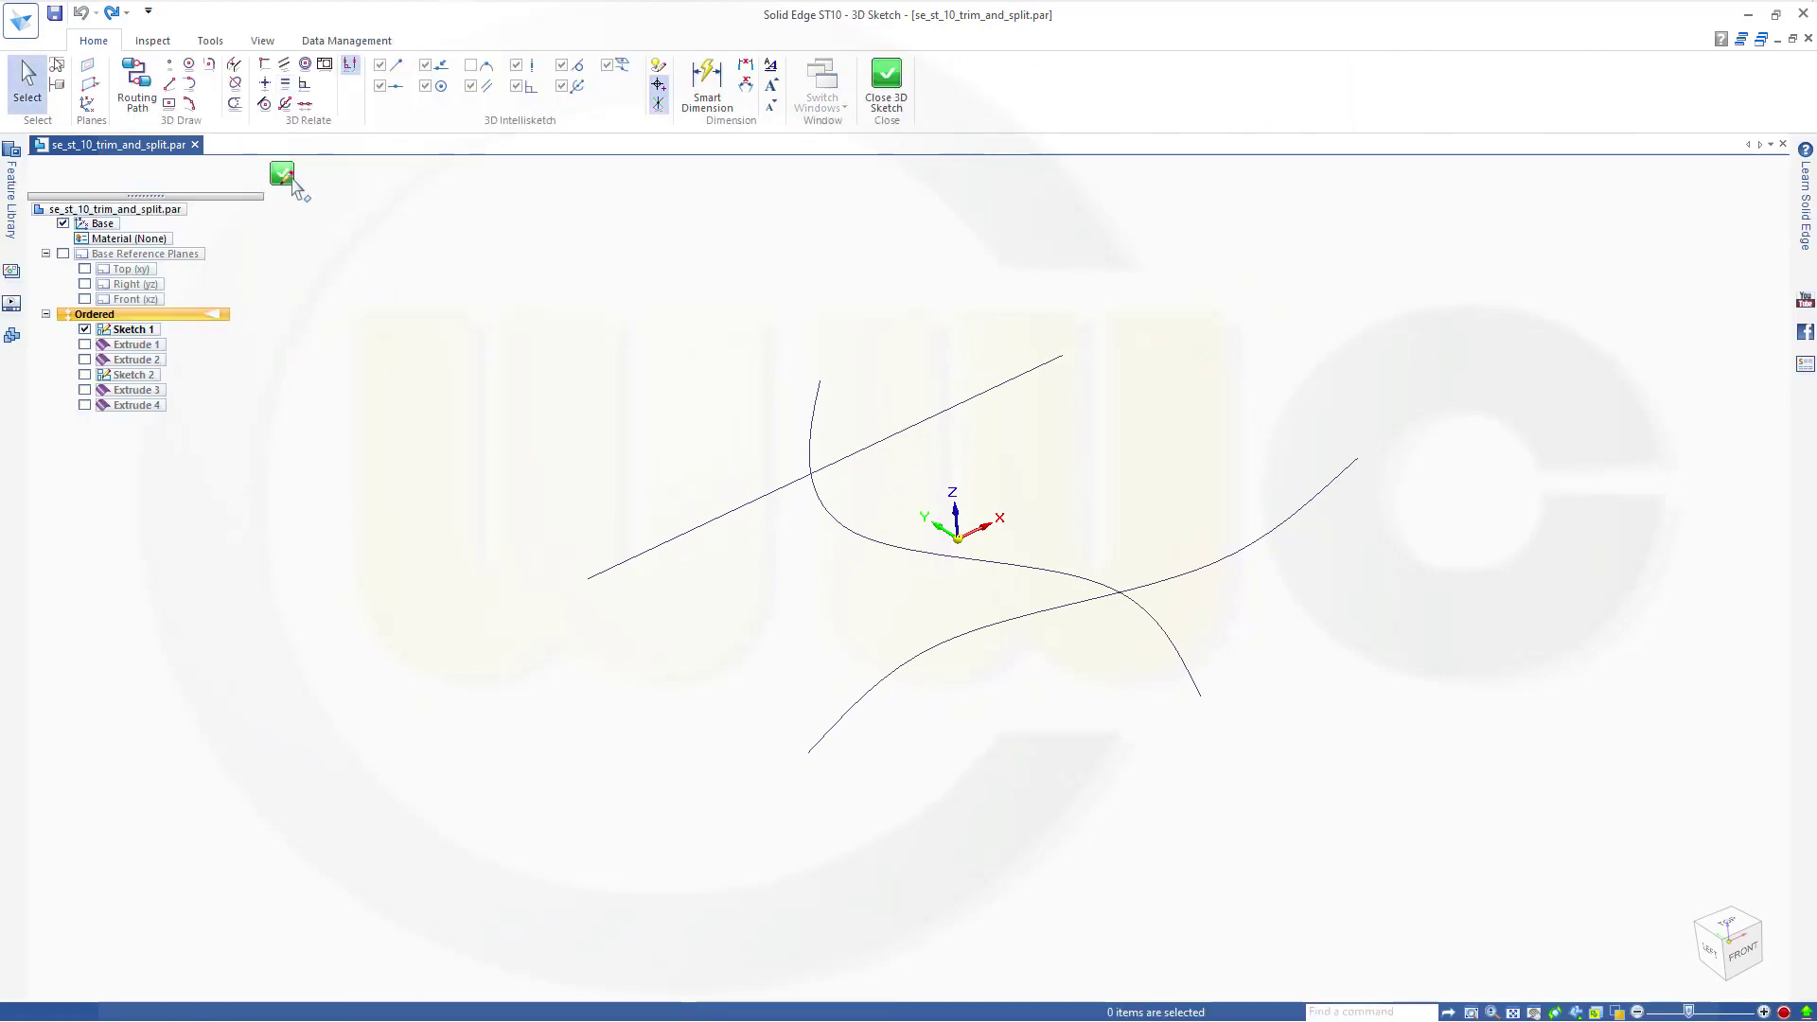
{"action": "left_click", "coordinate": [236, 71]}
{"action": "left_click", "coordinate": [715, 528]}
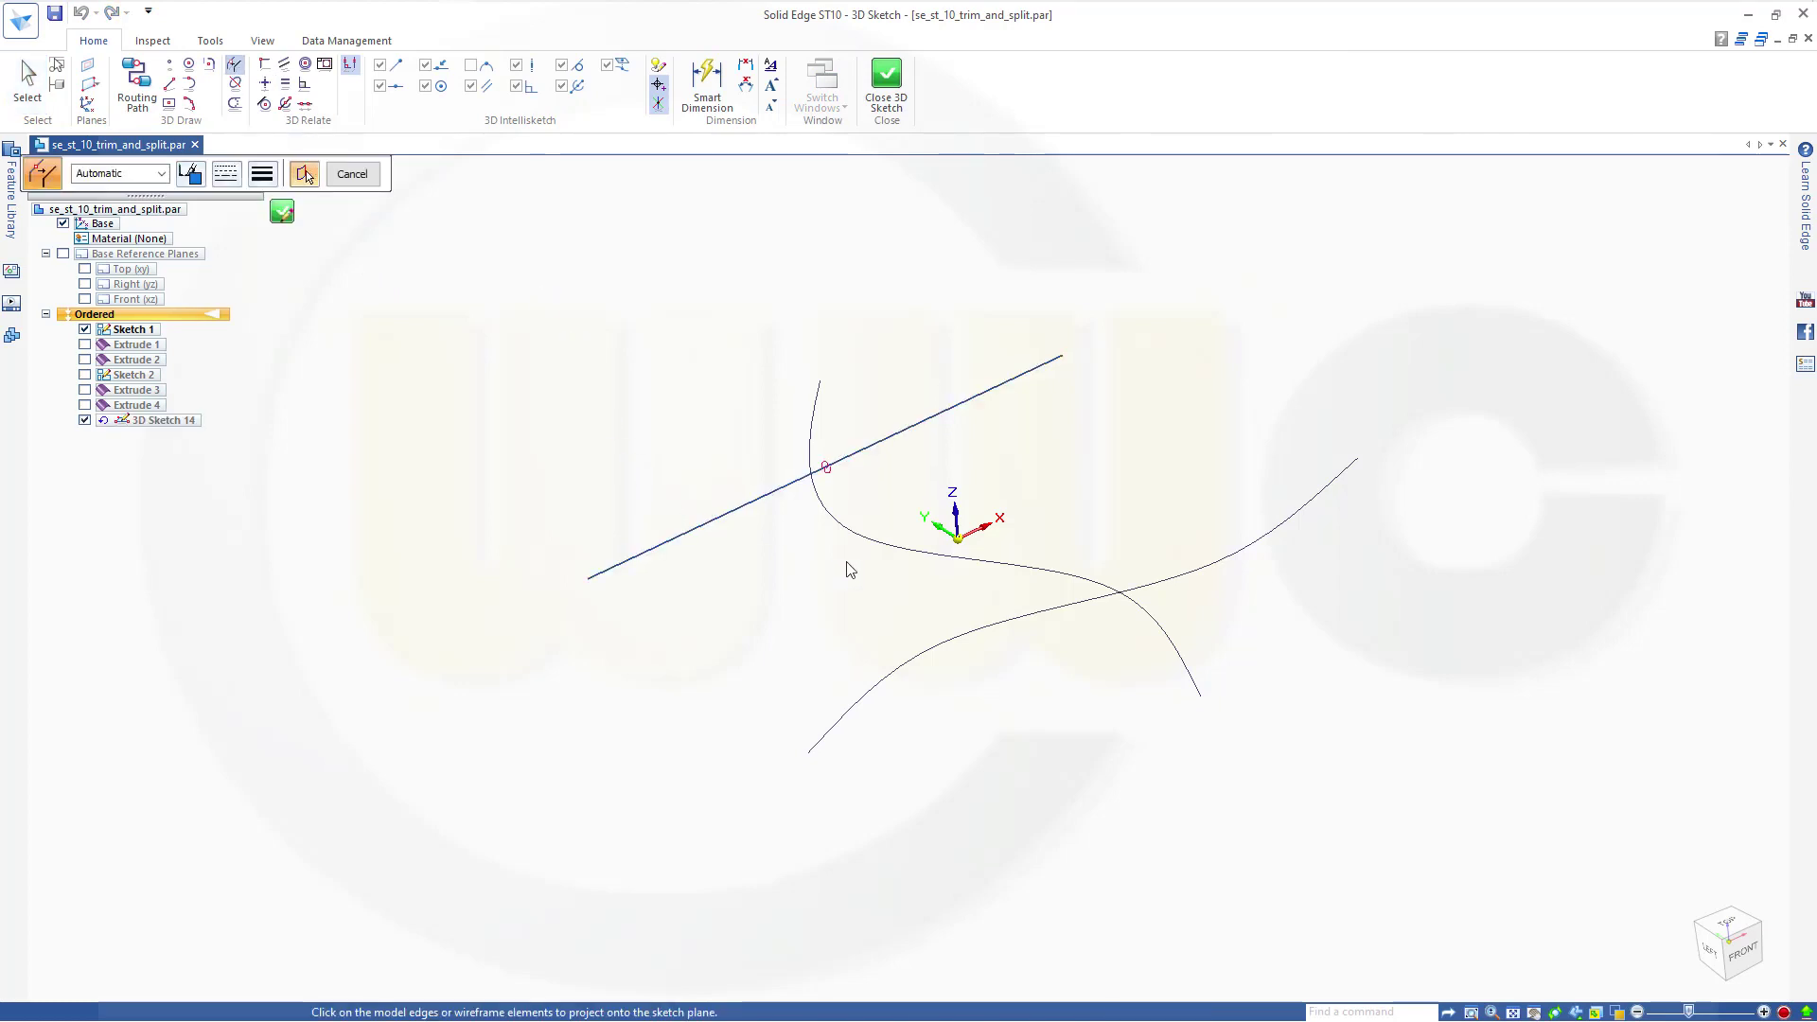
{"action": "left_click", "coordinate": [882, 548]}
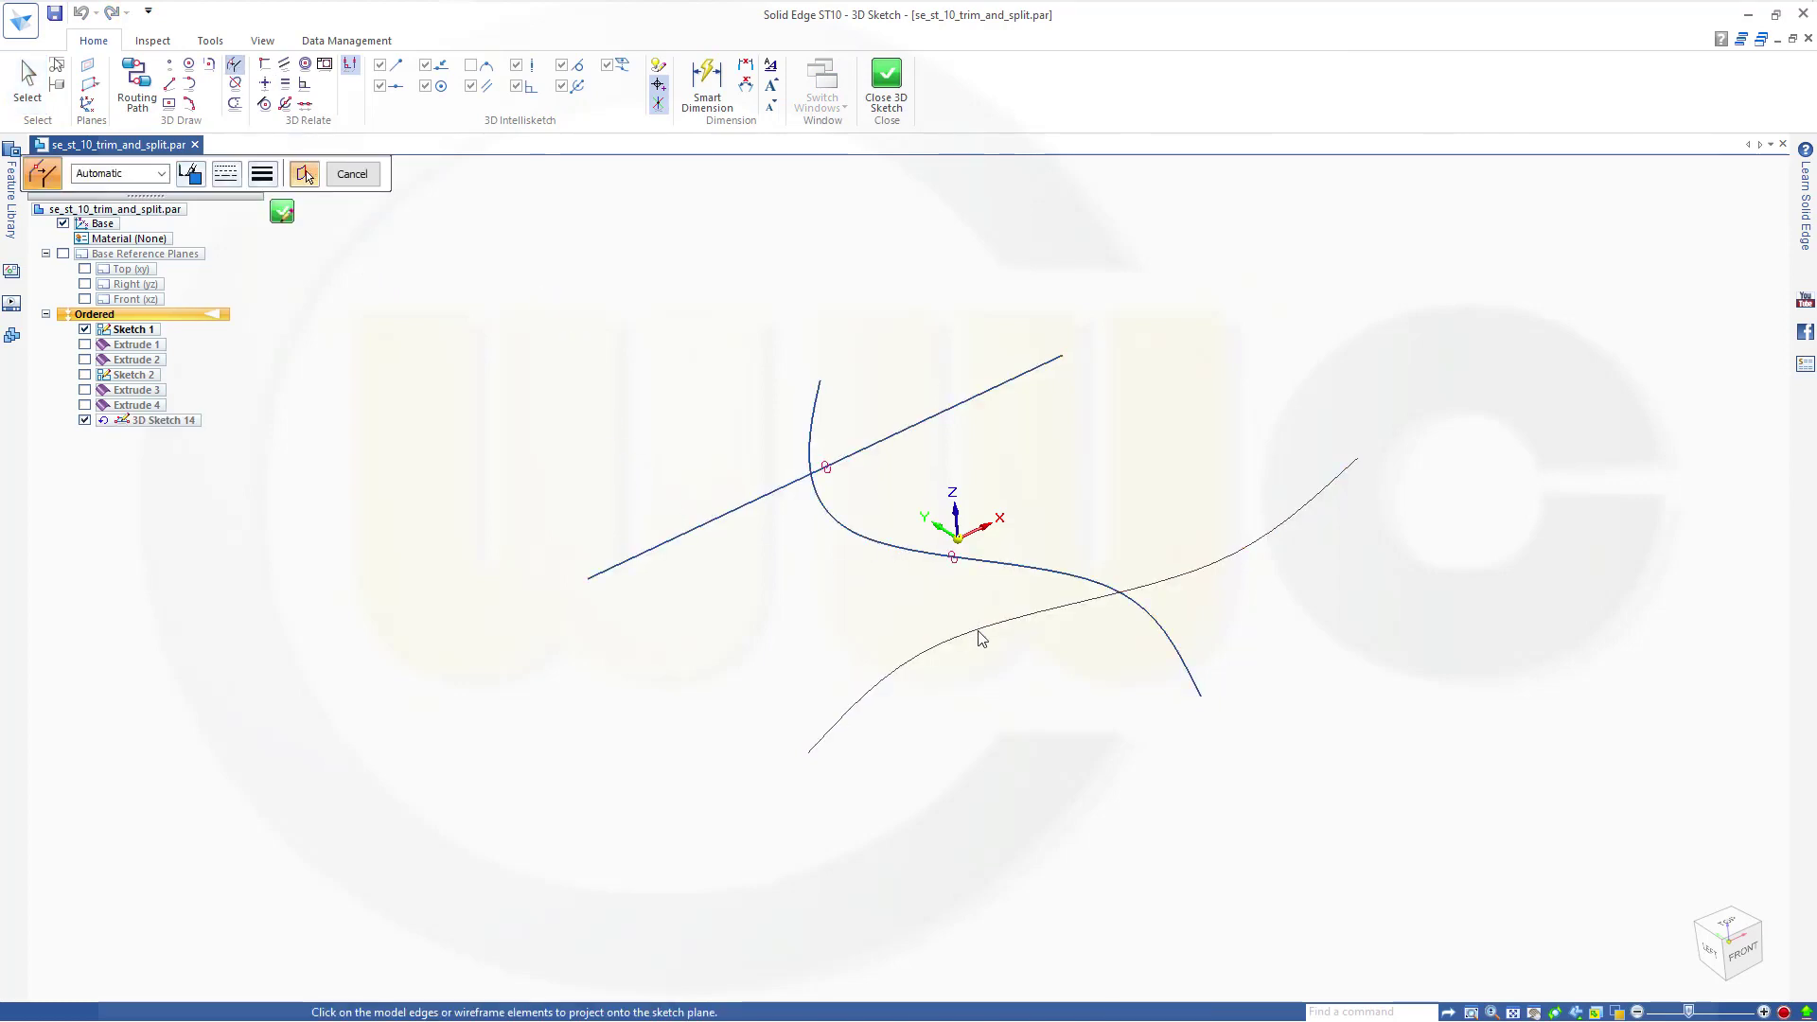
{"action": "left_click", "coordinate": [979, 639]}
{"action": "left_click", "coordinate": [352, 175]}
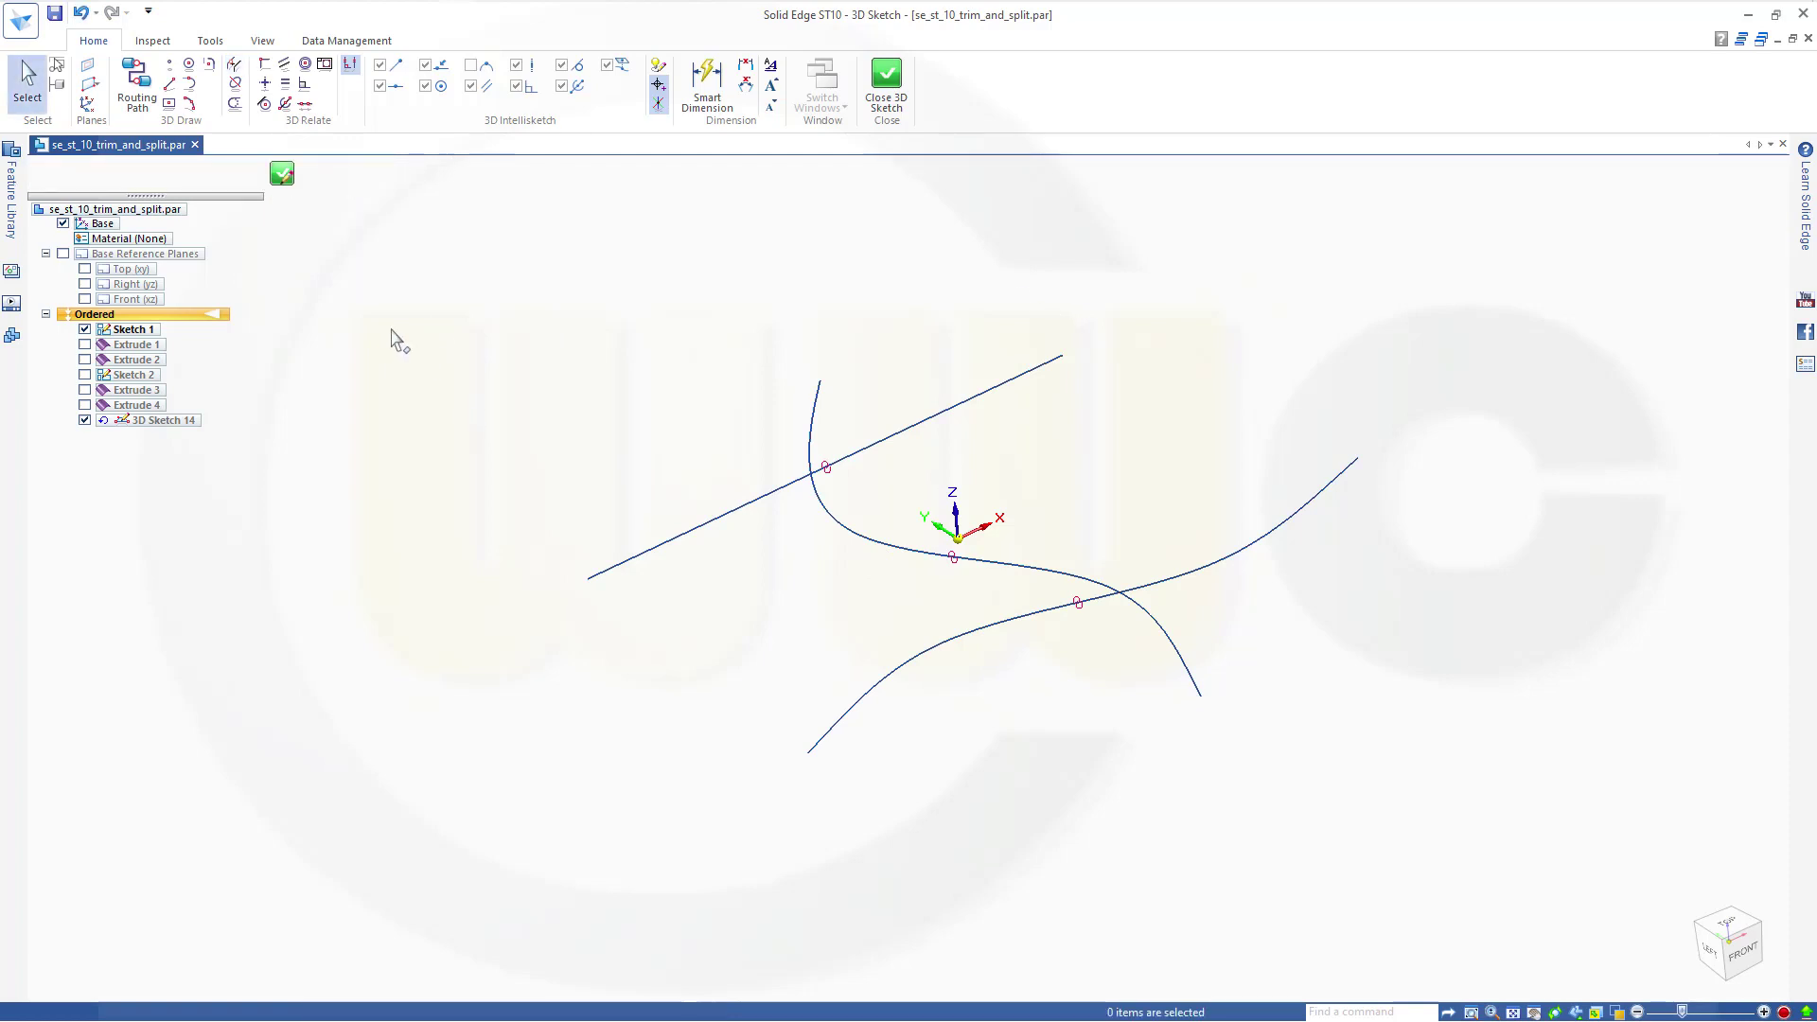
Trim the line's end beyond the S-curve and close the 3D sketch.
{"action": "left_click", "coordinate": [236, 106]}
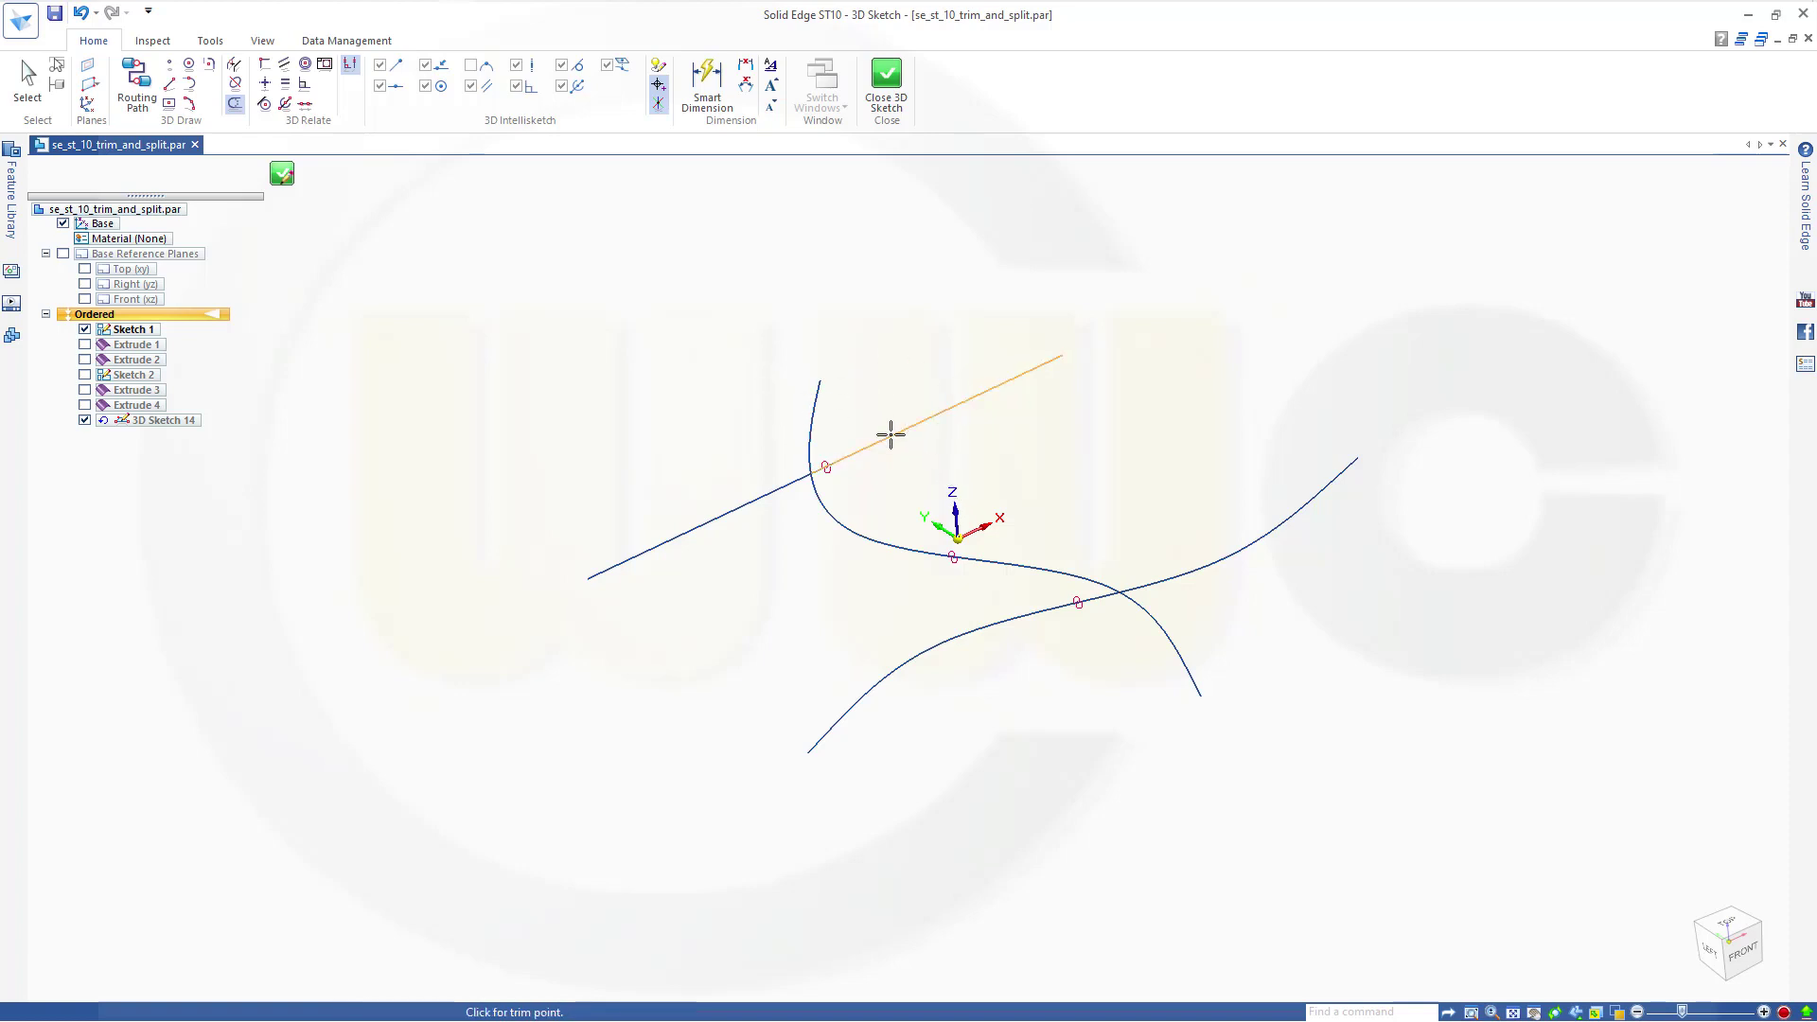
{"action": "left_click", "coordinate": [892, 433]}
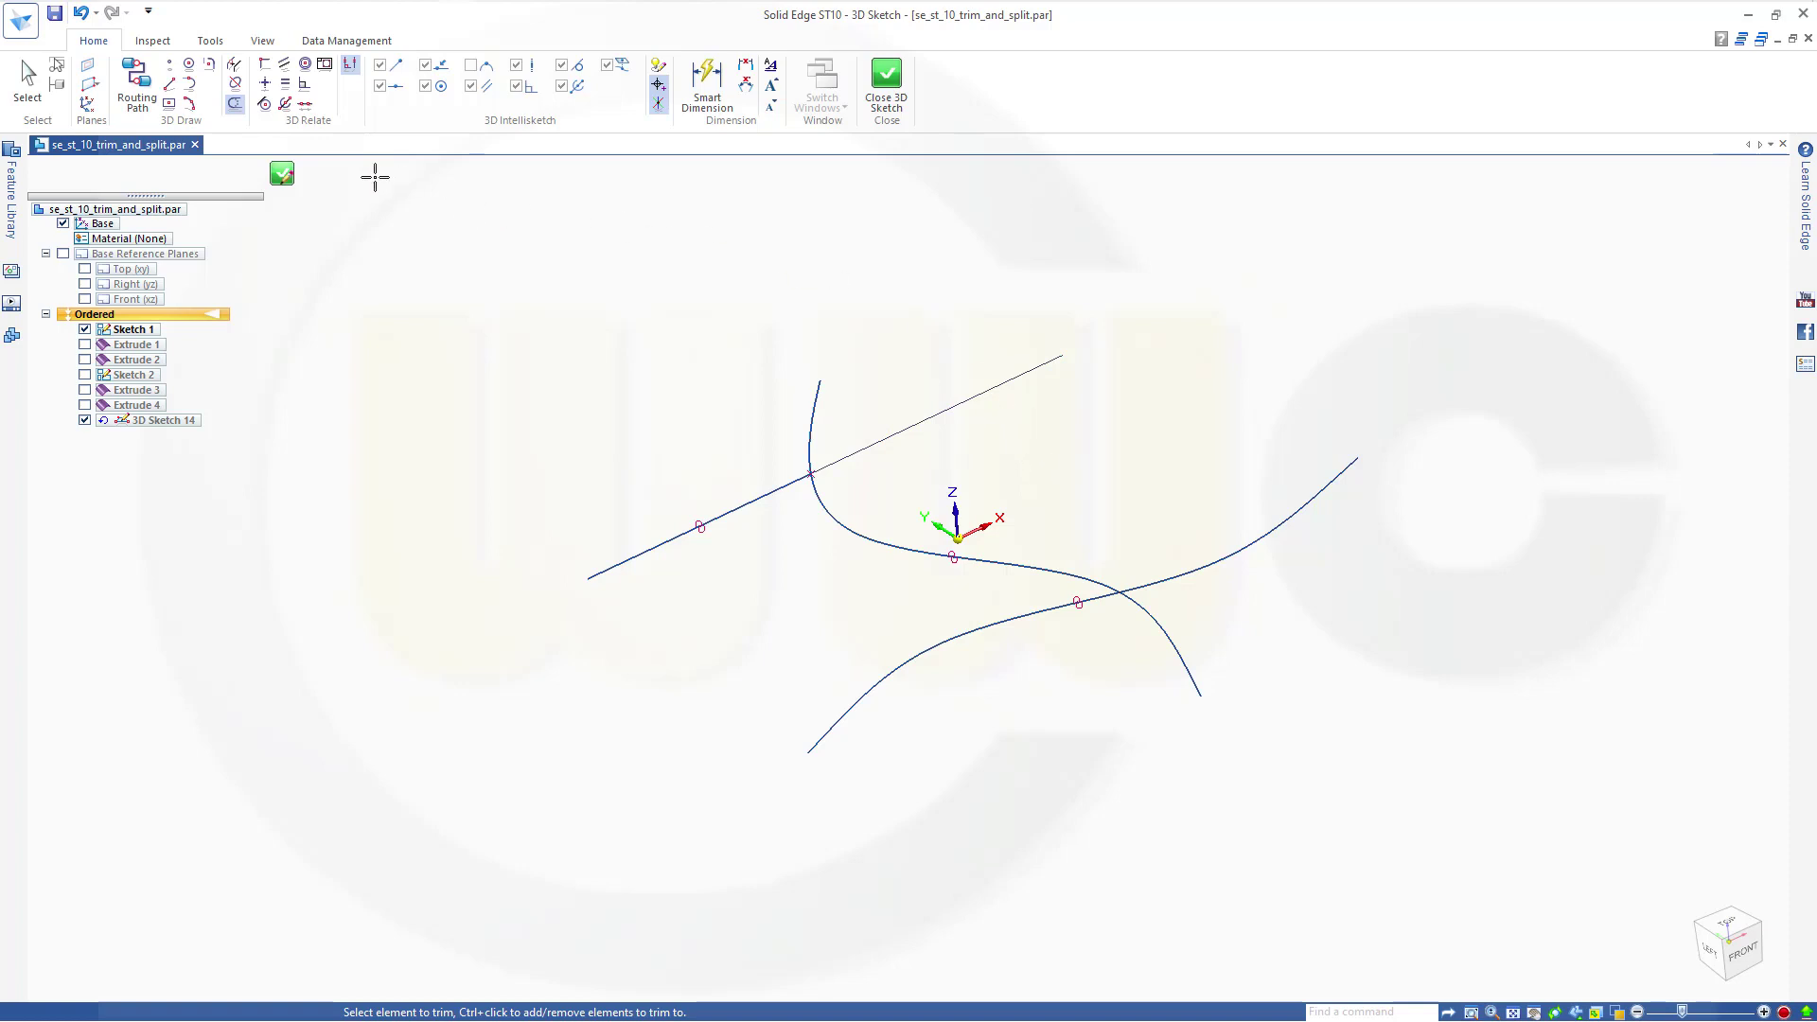
{"action": "key", "text": "Escape"}
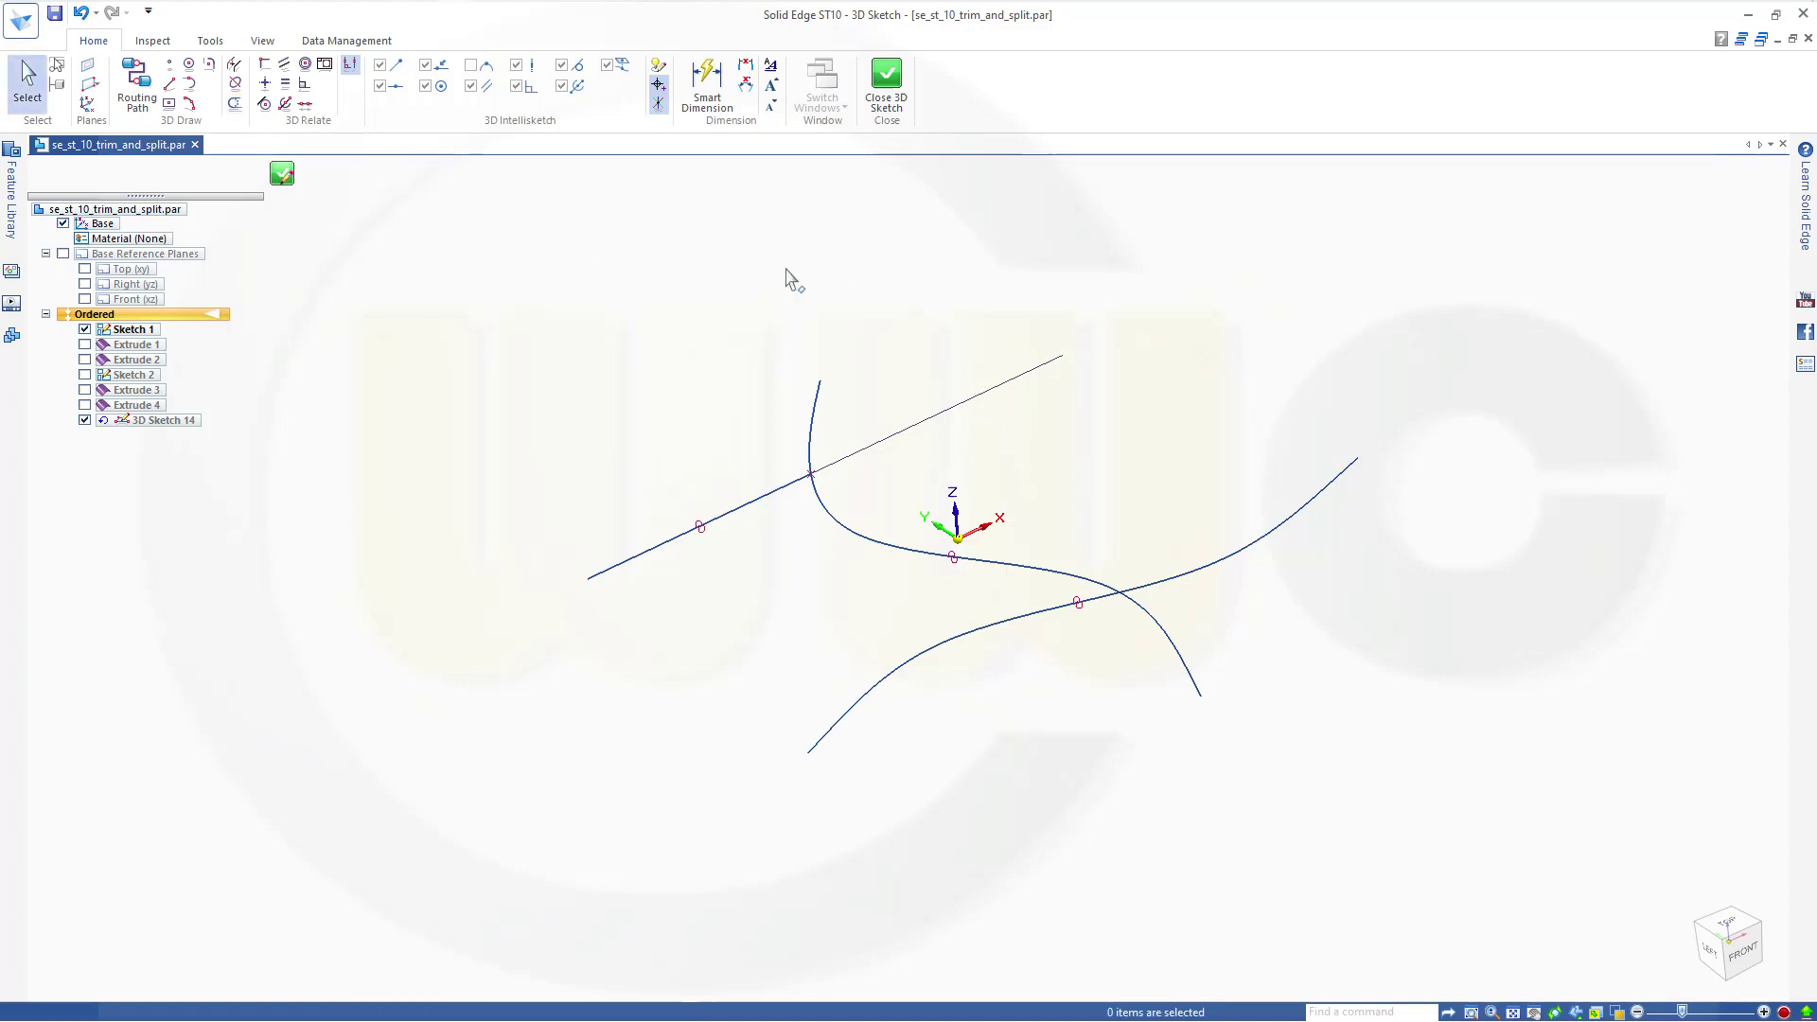
{"action": "left_click", "coordinate": [888, 79]}
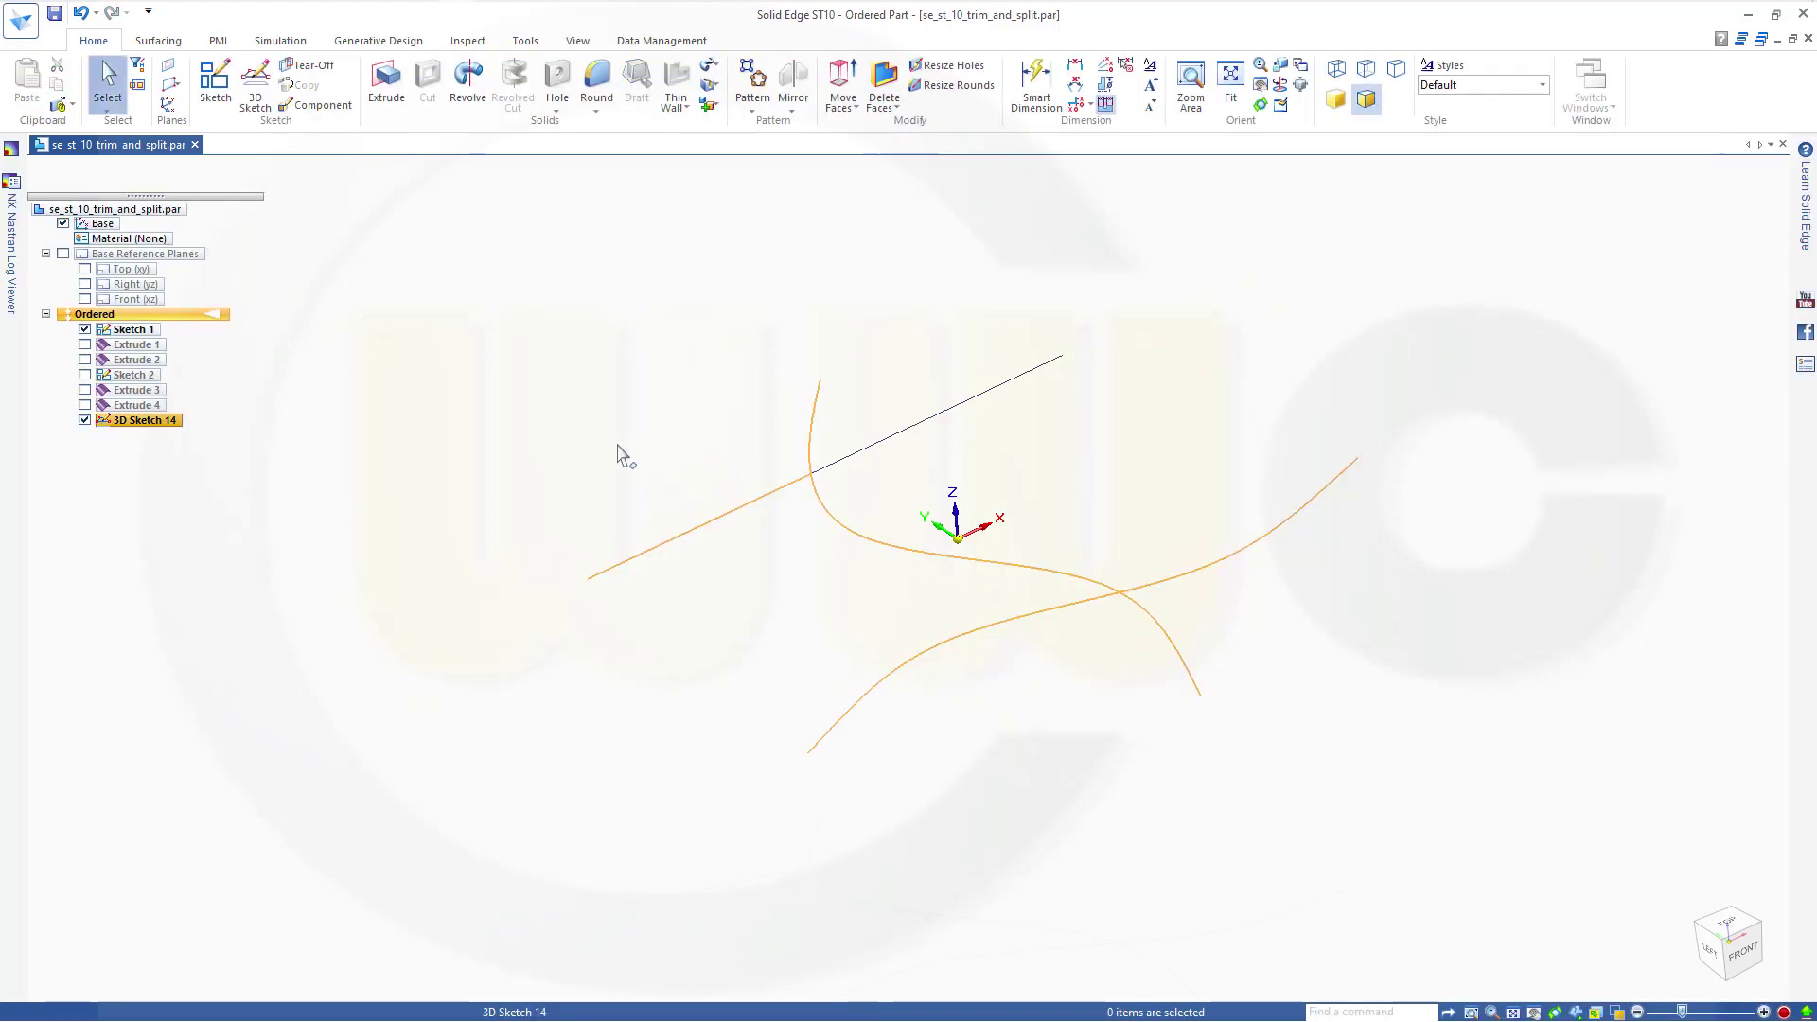
Split the S-curve with the lower curve as a Single splitter, creating Split Curve 9.
{"action": "left_click", "coordinate": [161, 42]}
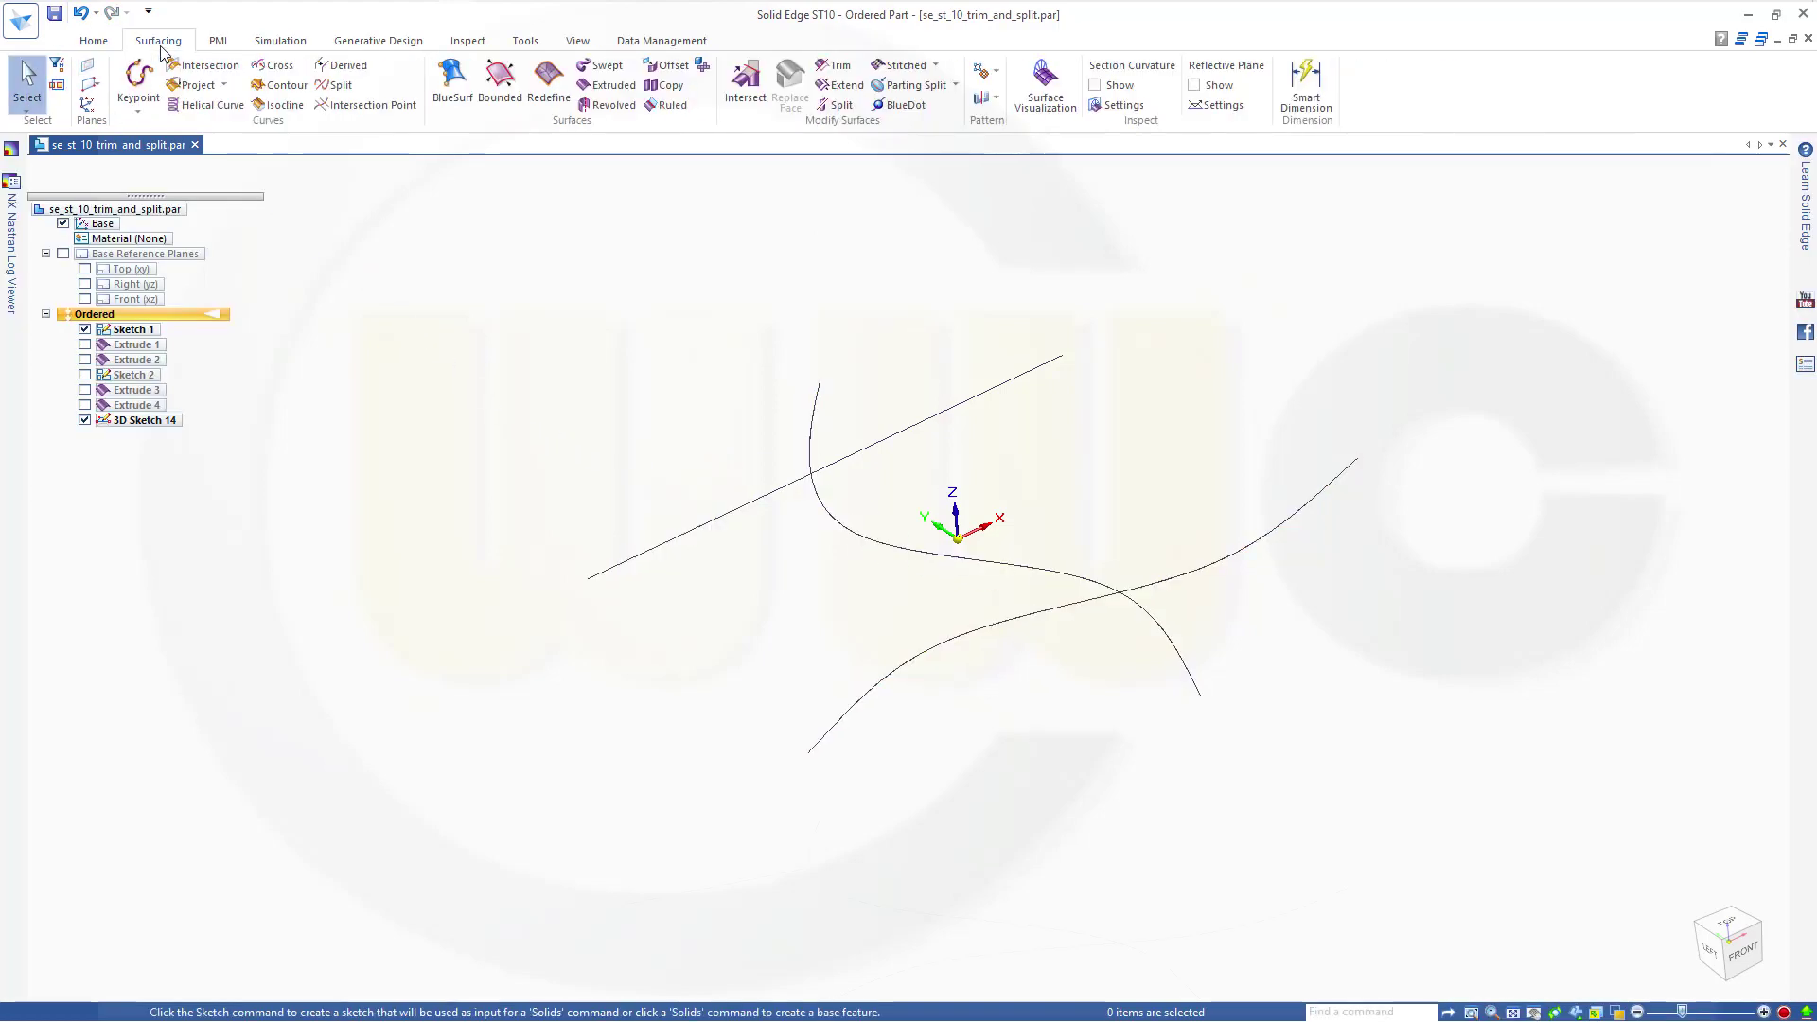
{"action": "left_click", "coordinate": [337, 92]}
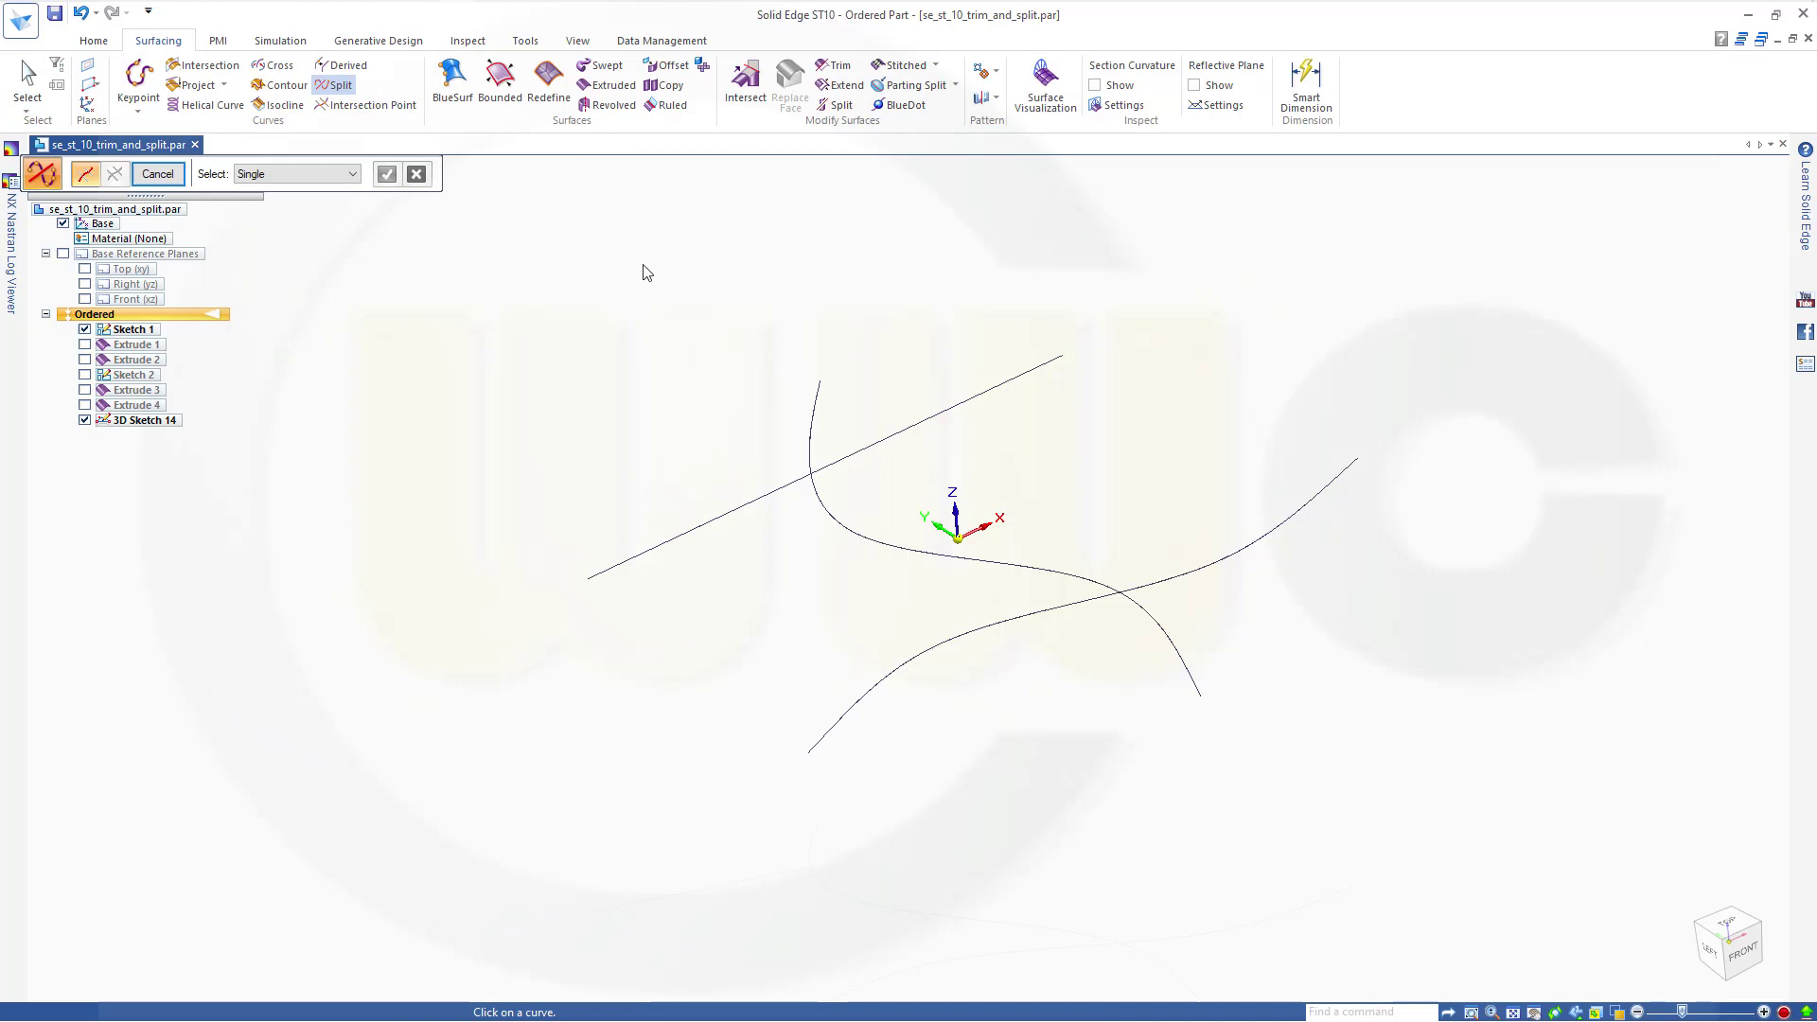
{"action": "left_click", "coordinate": [1039, 573]}
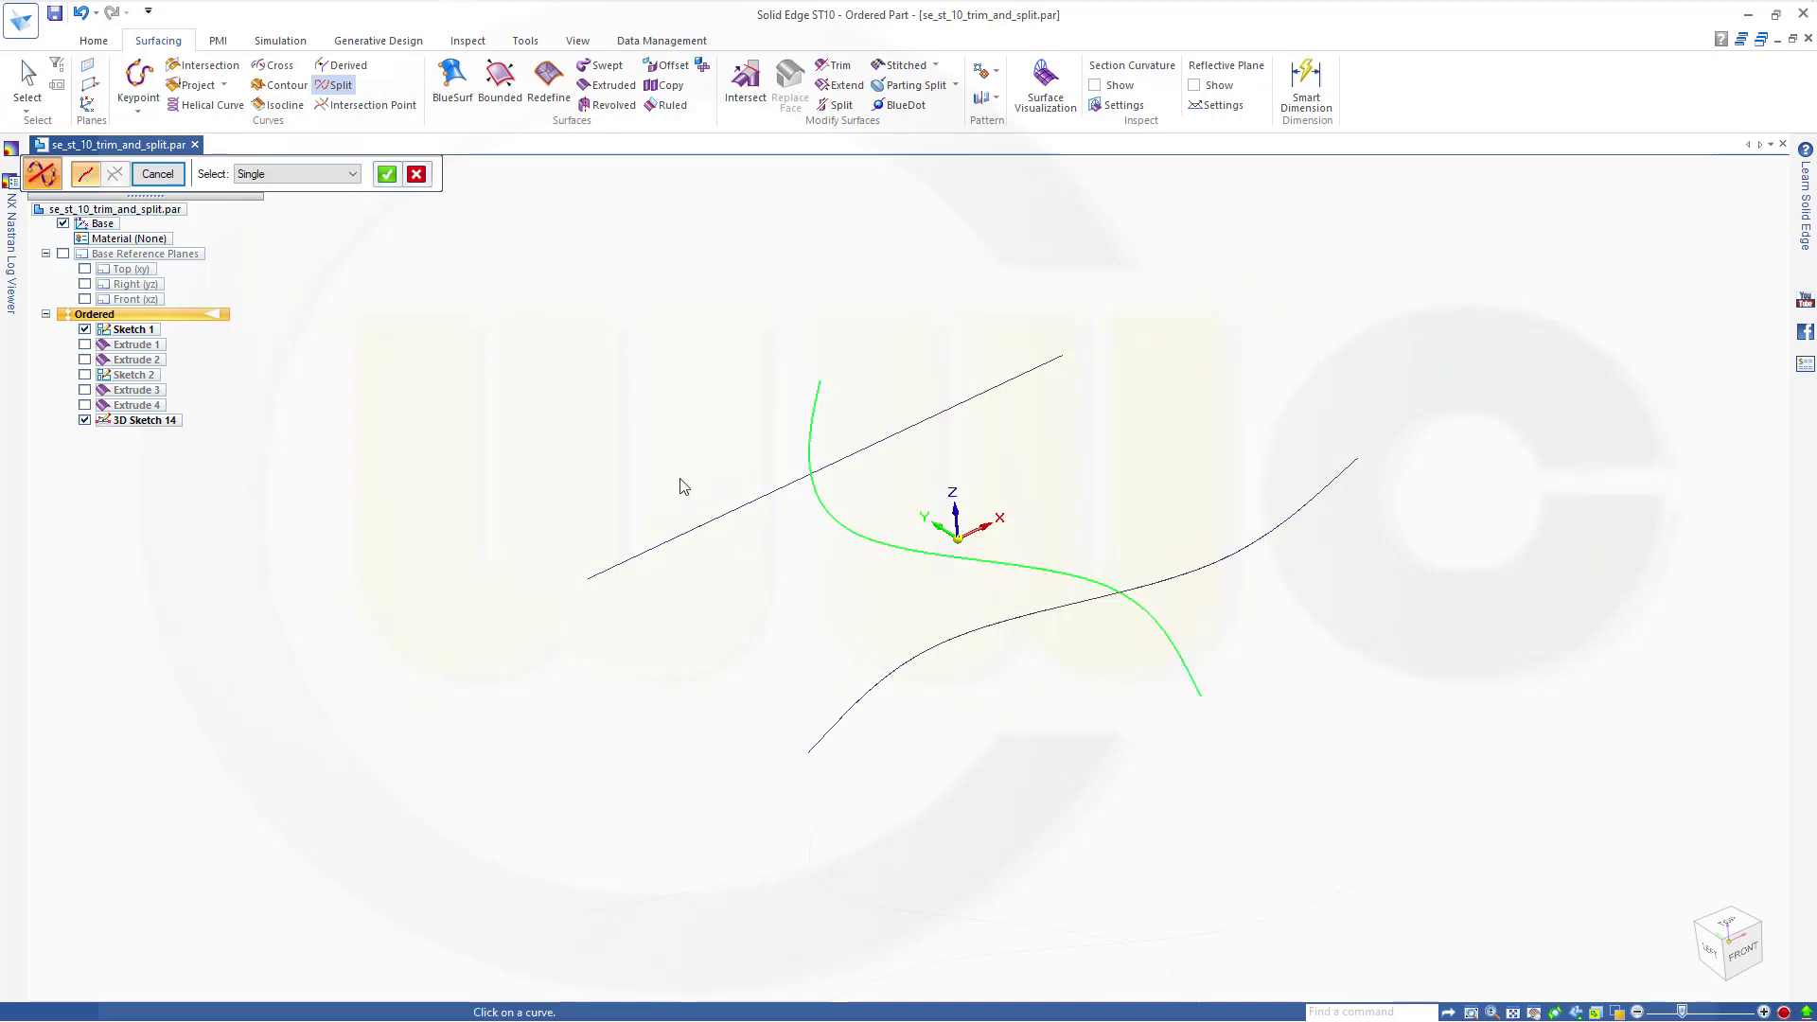
{"action": "right_click", "coordinate": [467, 287]}
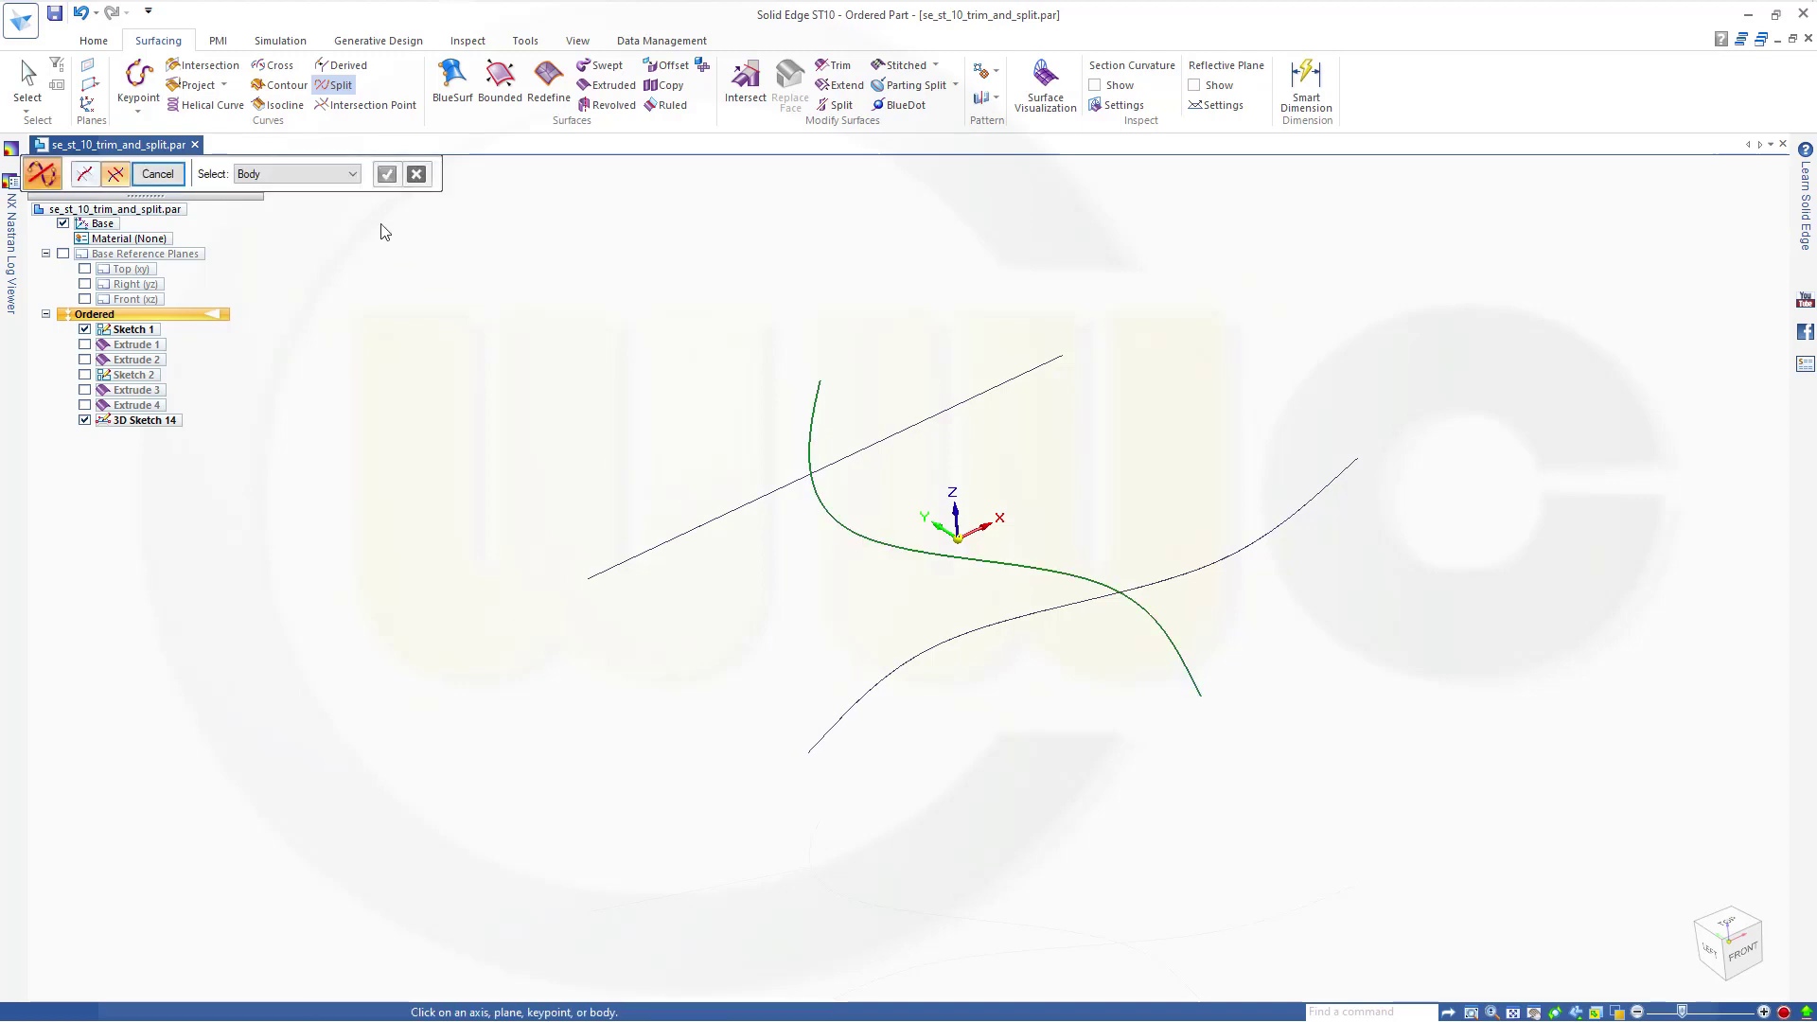
{"action": "left_click", "coordinate": [352, 174]}
{"action": "left_click", "coordinate": [252, 191]}
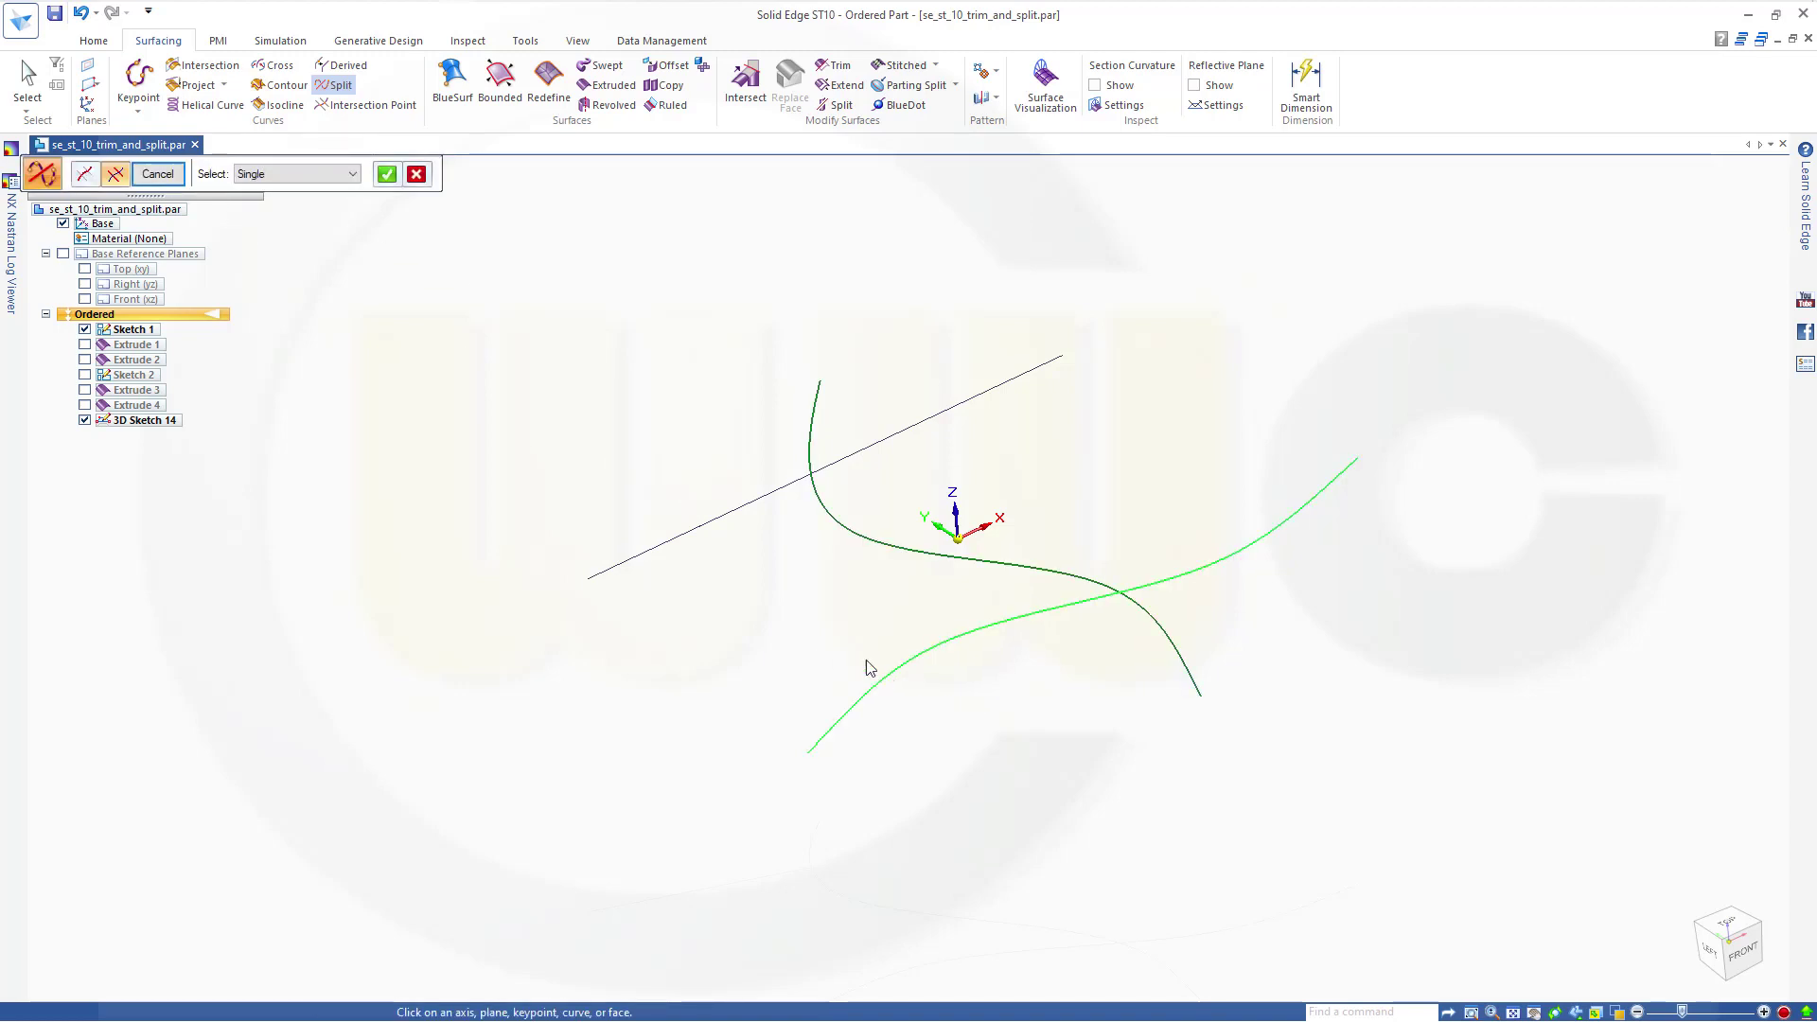
{"action": "right_click", "coordinate": [537, 415]}
{"action": "left_click", "coordinate": [154, 180]}
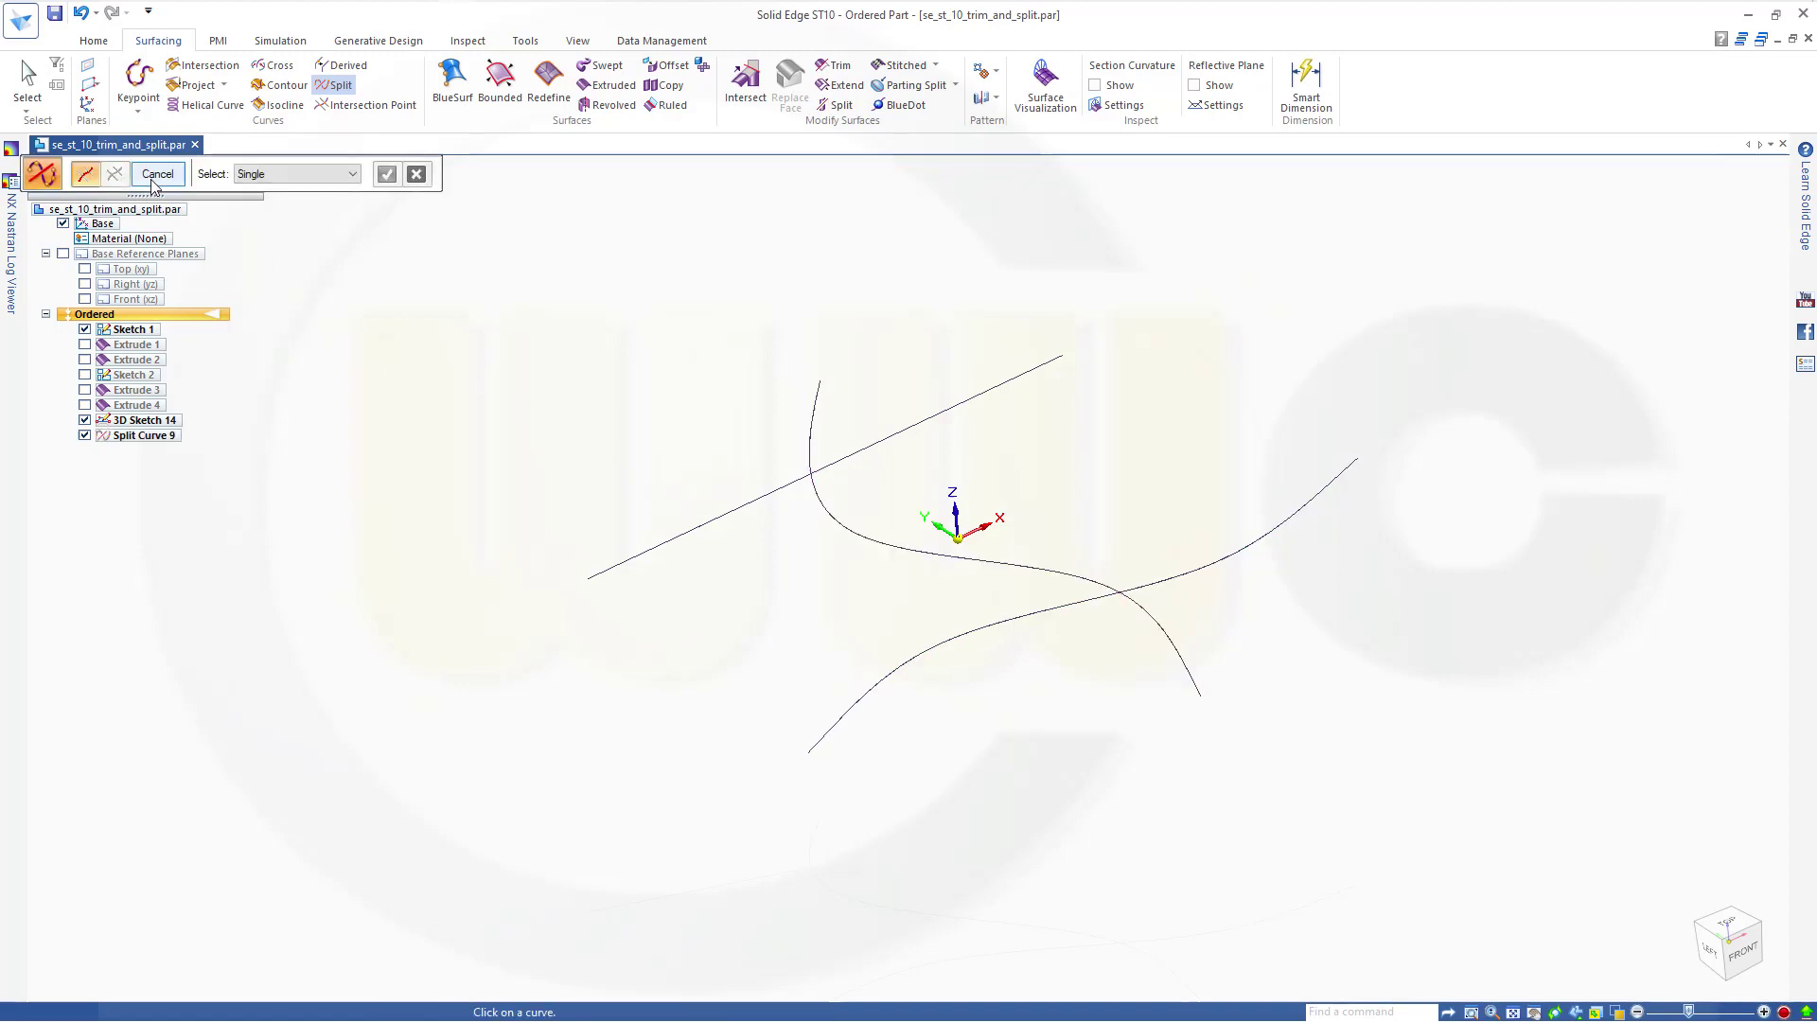
{"action": "key", "text": "Escape"}
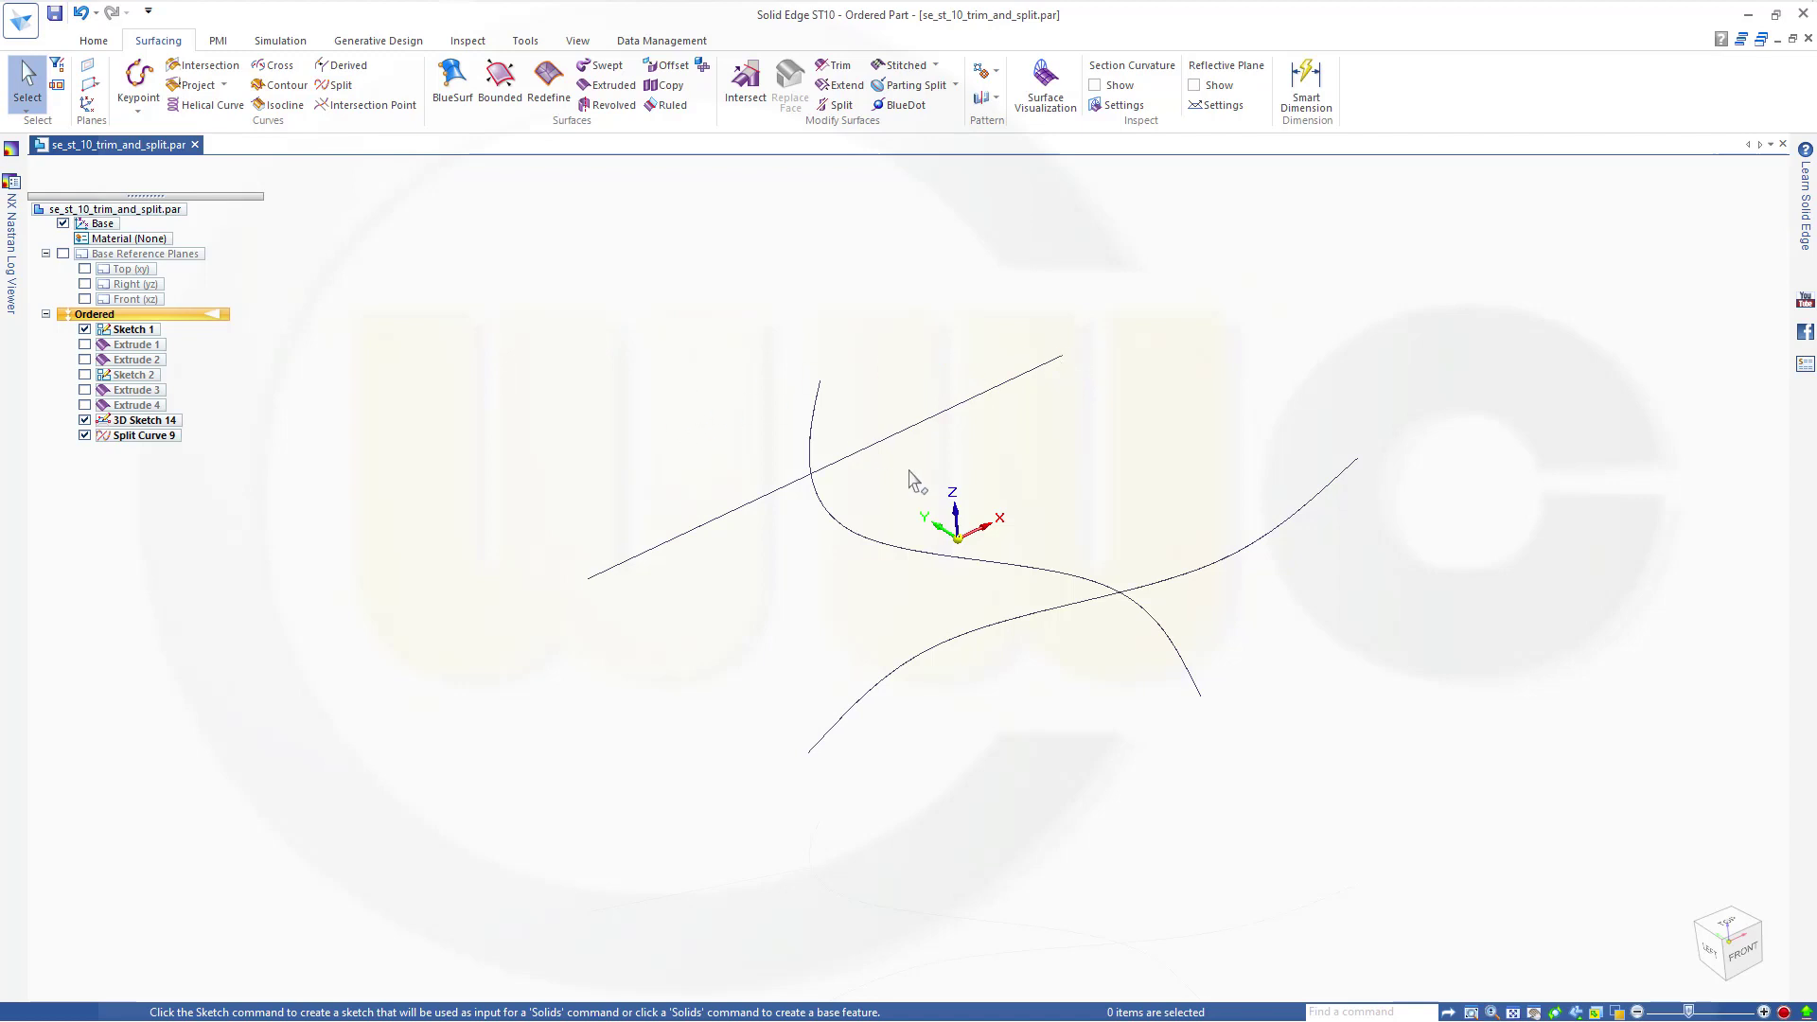
Hide Sketch 1 and start 3D Sketch 15, including the lower-right piece of Split Curve 9.
{"action": "left_click", "coordinate": [85, 329]}
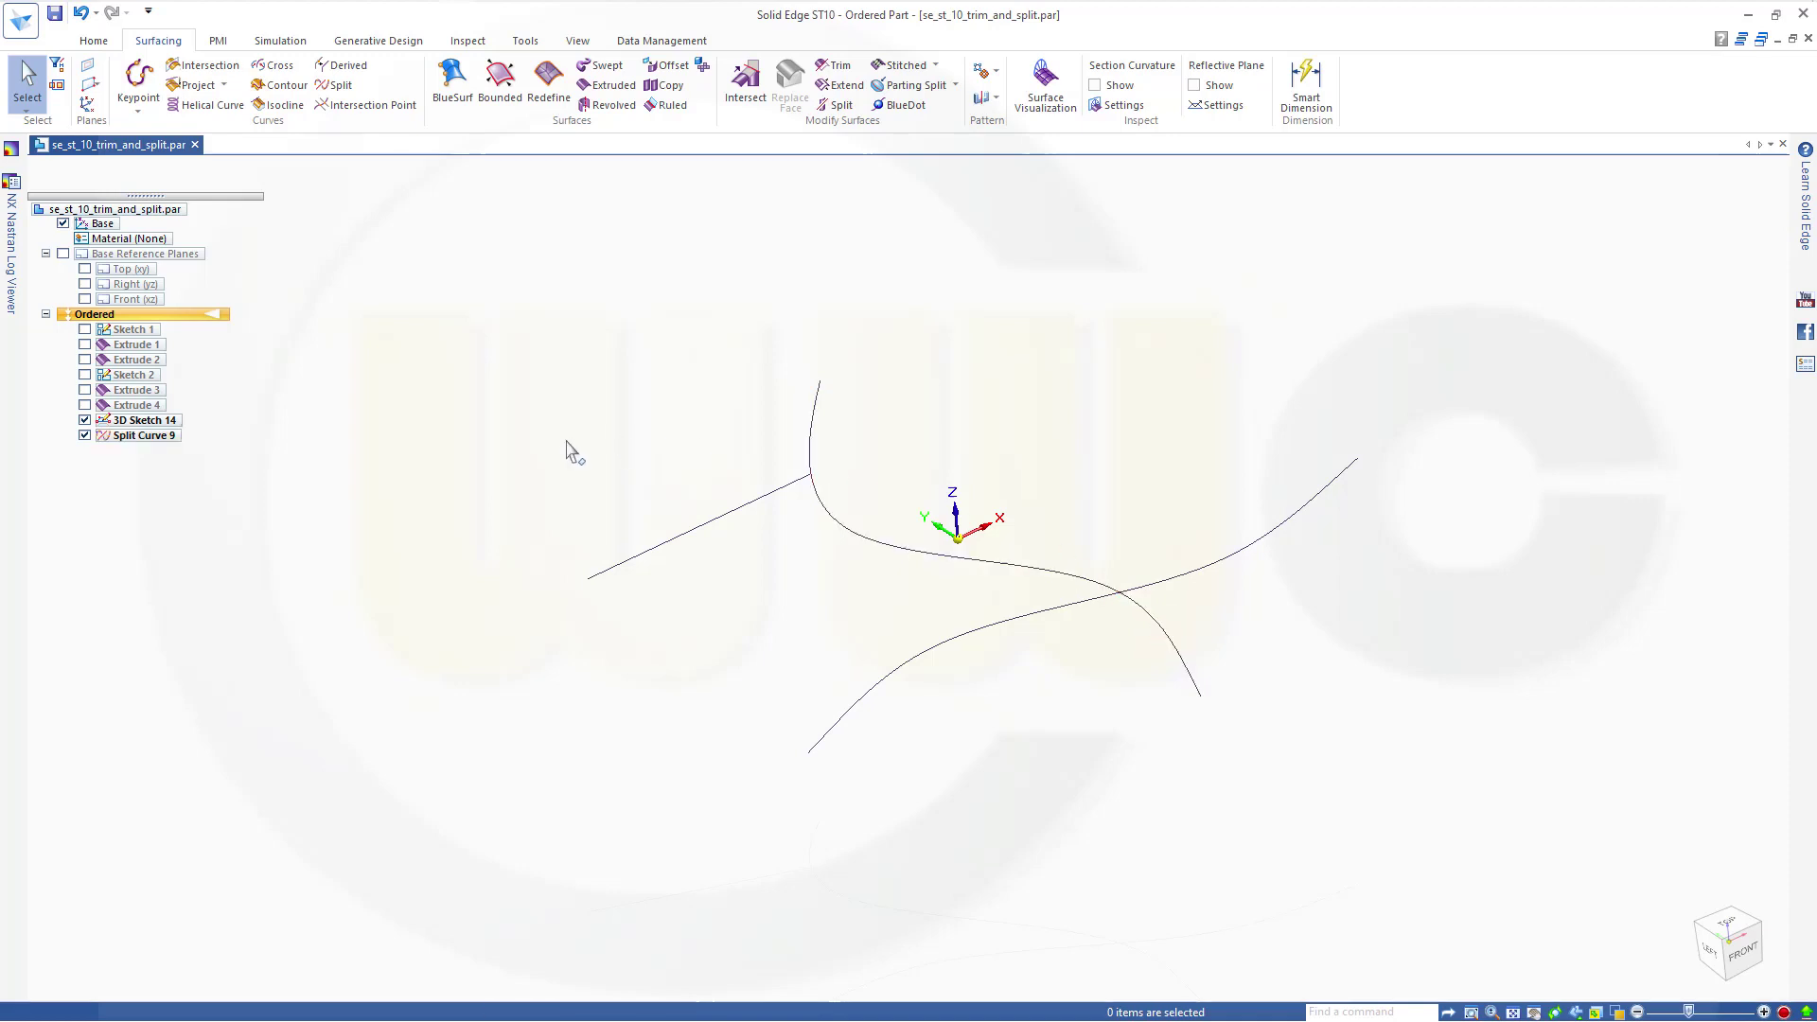
{"action": "left_click", "coordinate": [100, 45]}
{"action": "left_click", "coordinate": [255, 92]}
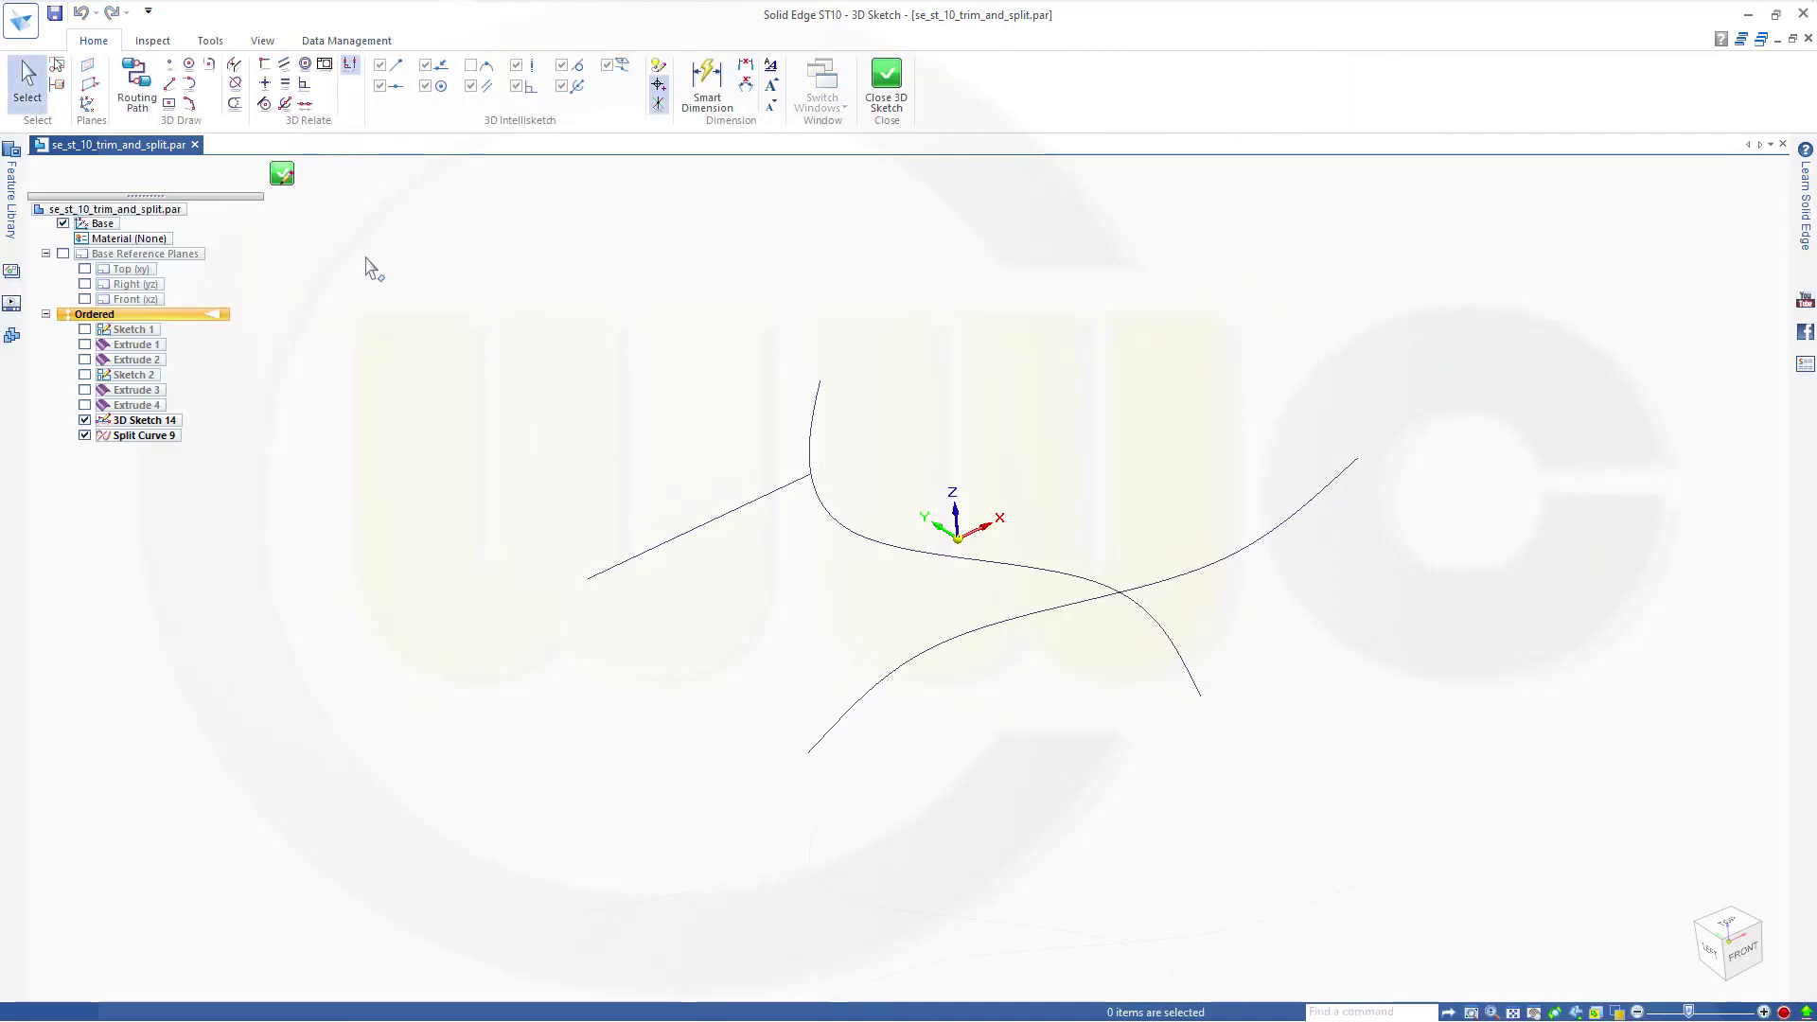
{"action": "left_click", "coordinate": [236, 67]}
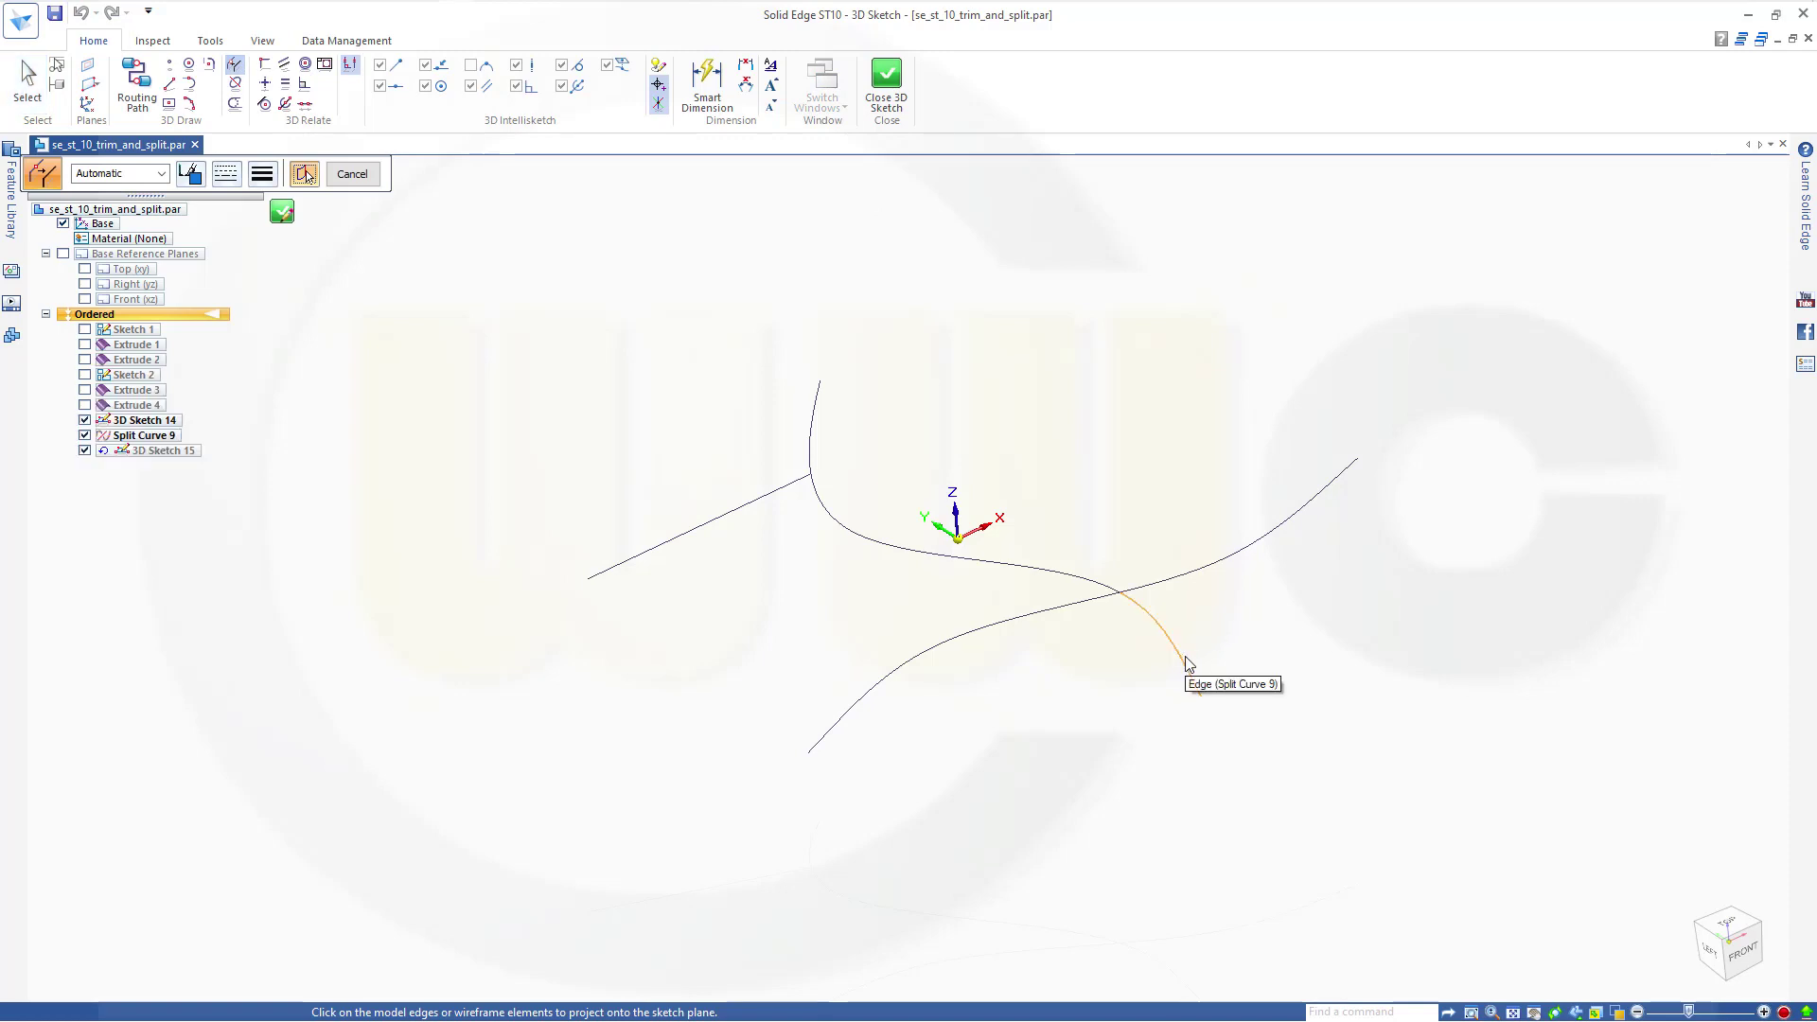
{"action": "left_click", "coordinate": [1186, 670]}
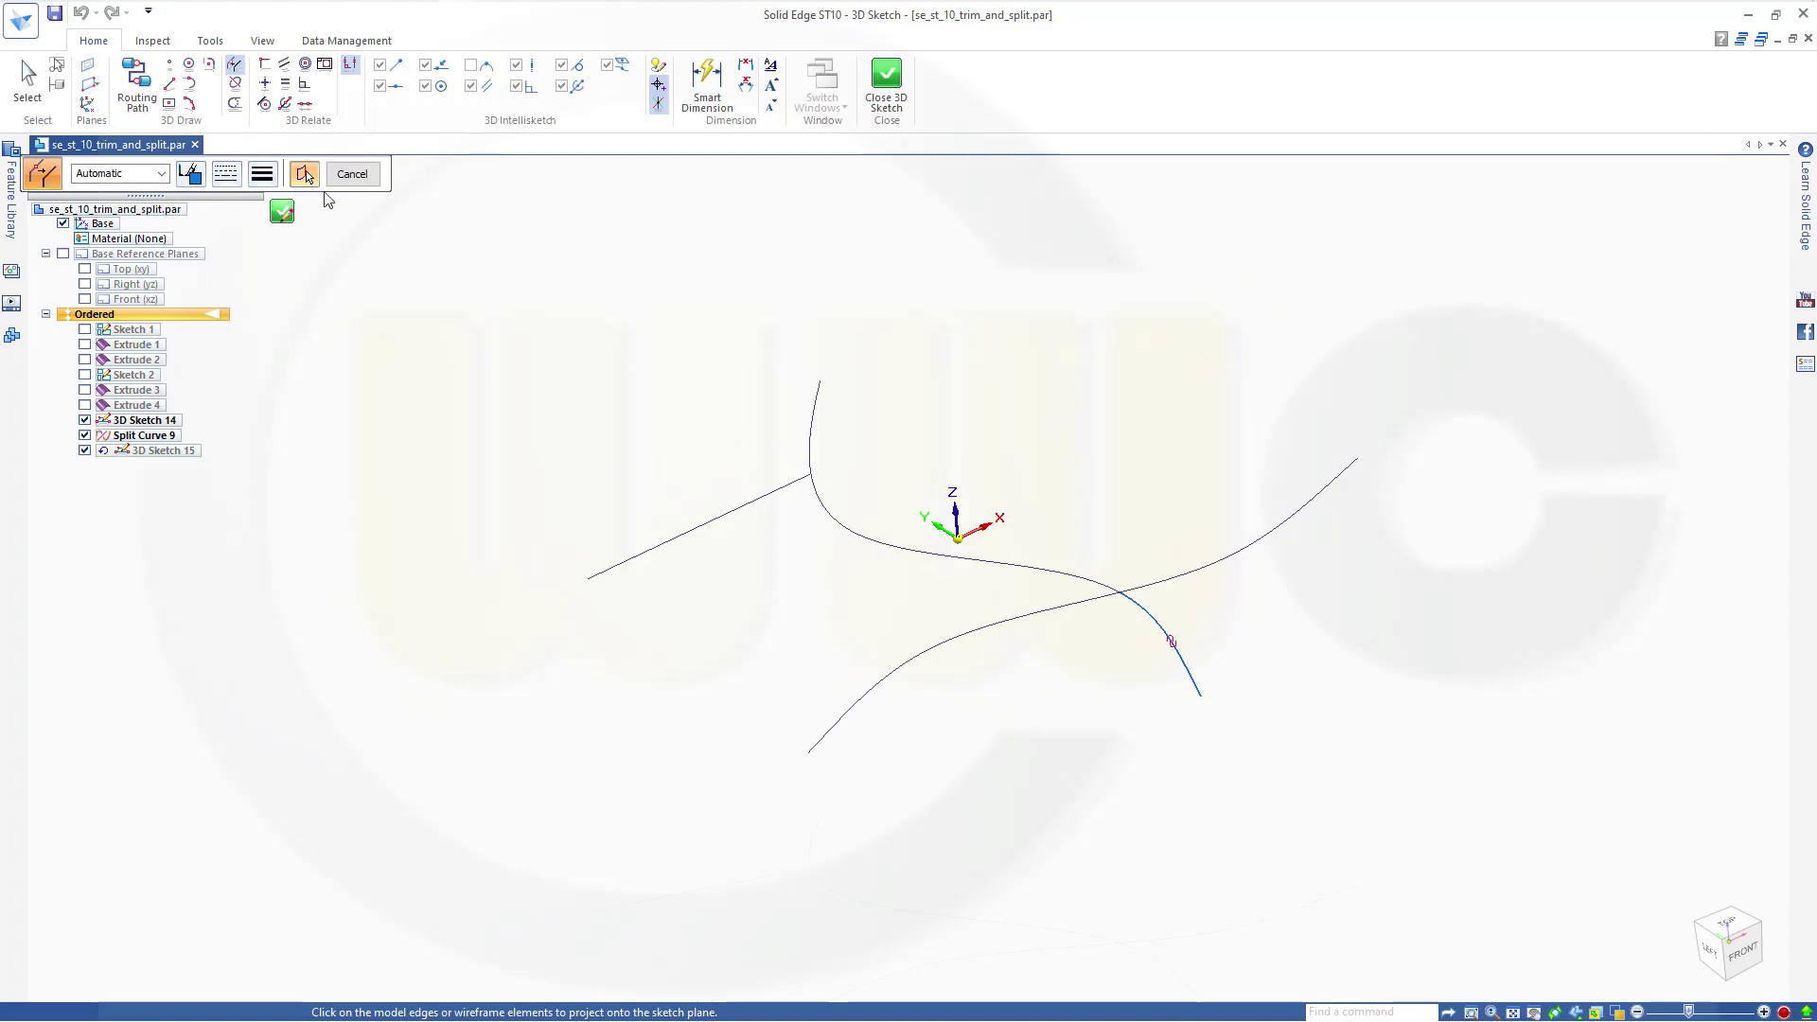
{"action": "left_click", "coordinate": [352, 173]}
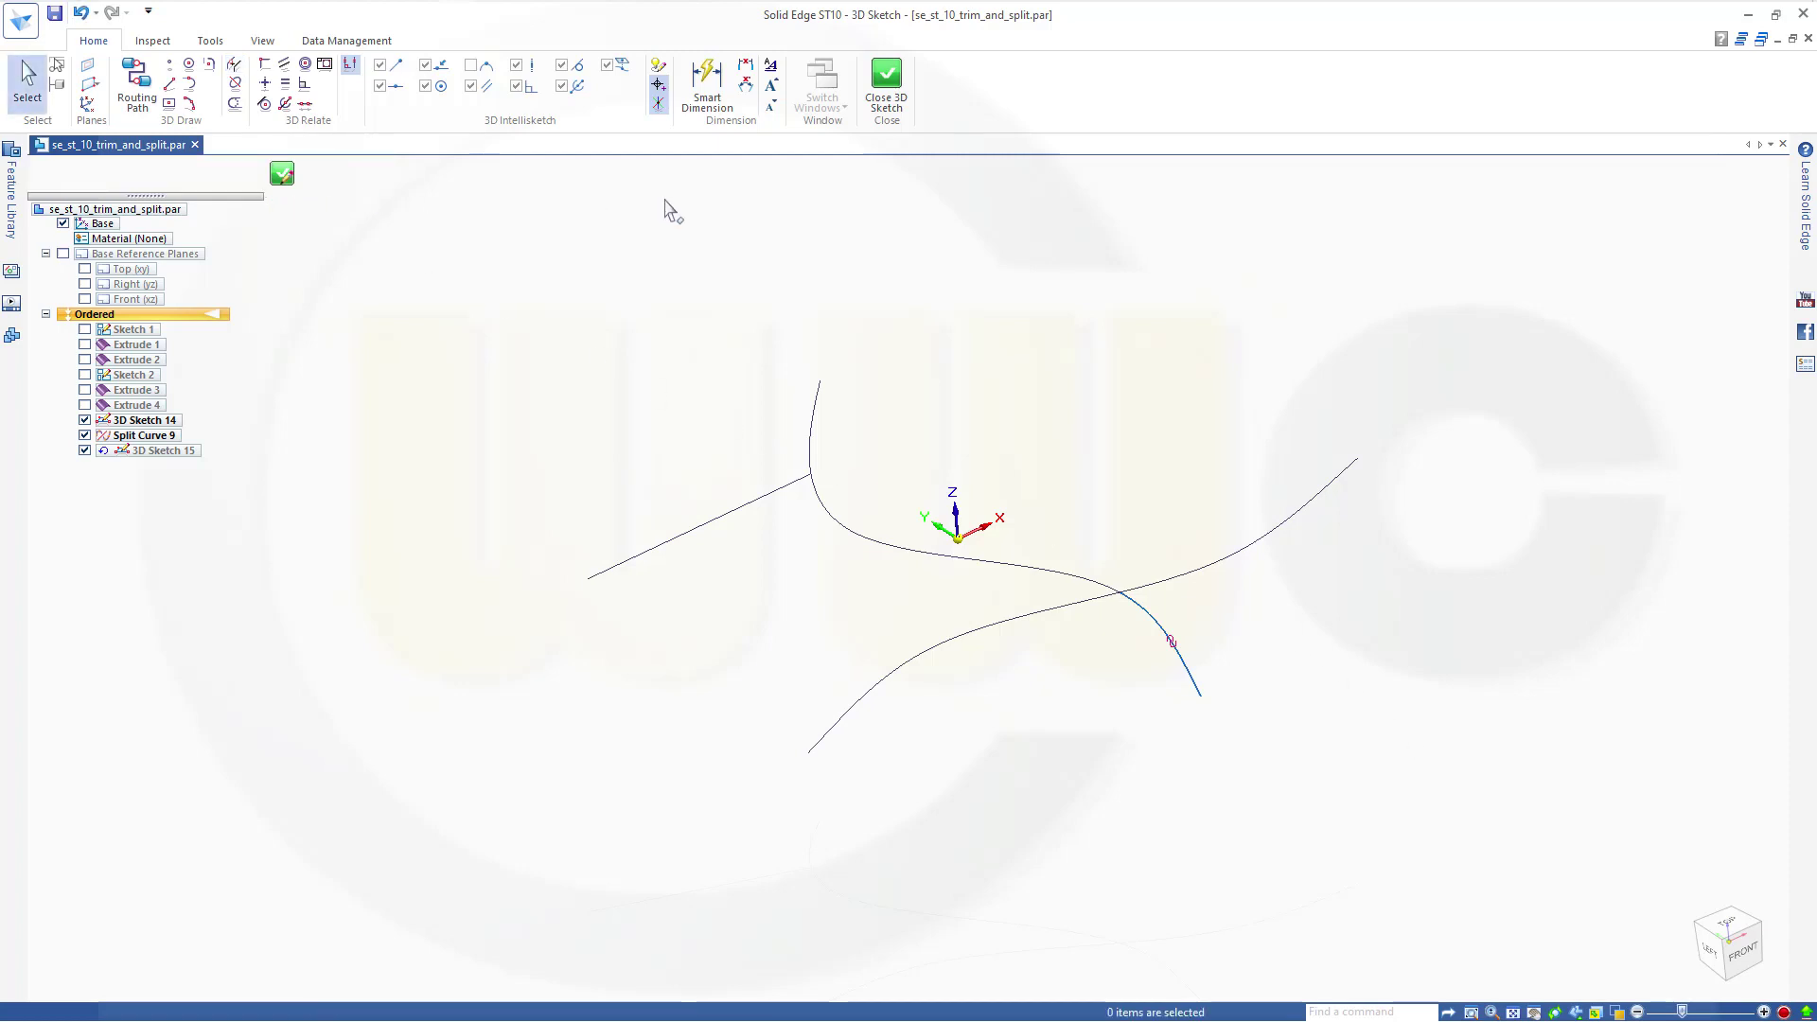
Close 3D Sketch 15, then hide 3D Sketch 14 and Split Curve 9 in PathFinder.
{"action": "left_click", "coordinate": [888, 82]}
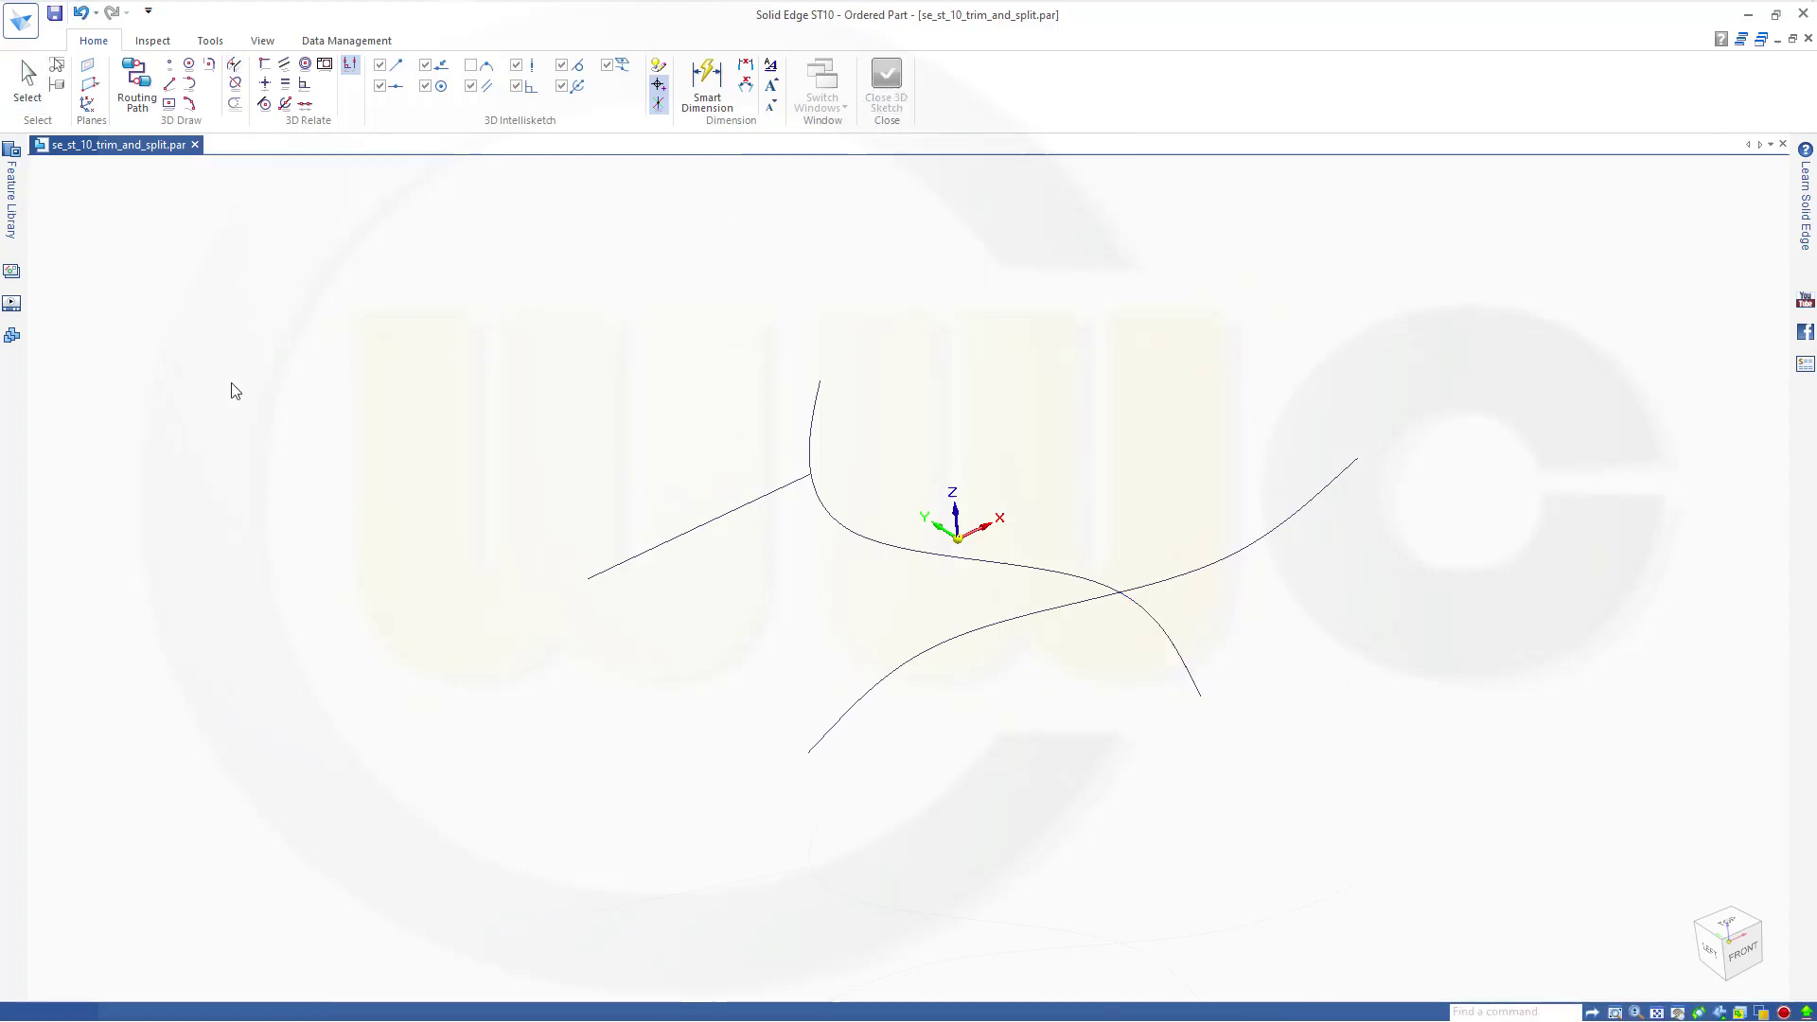
{"action": "left_click", "coordinate": [83, 422]}
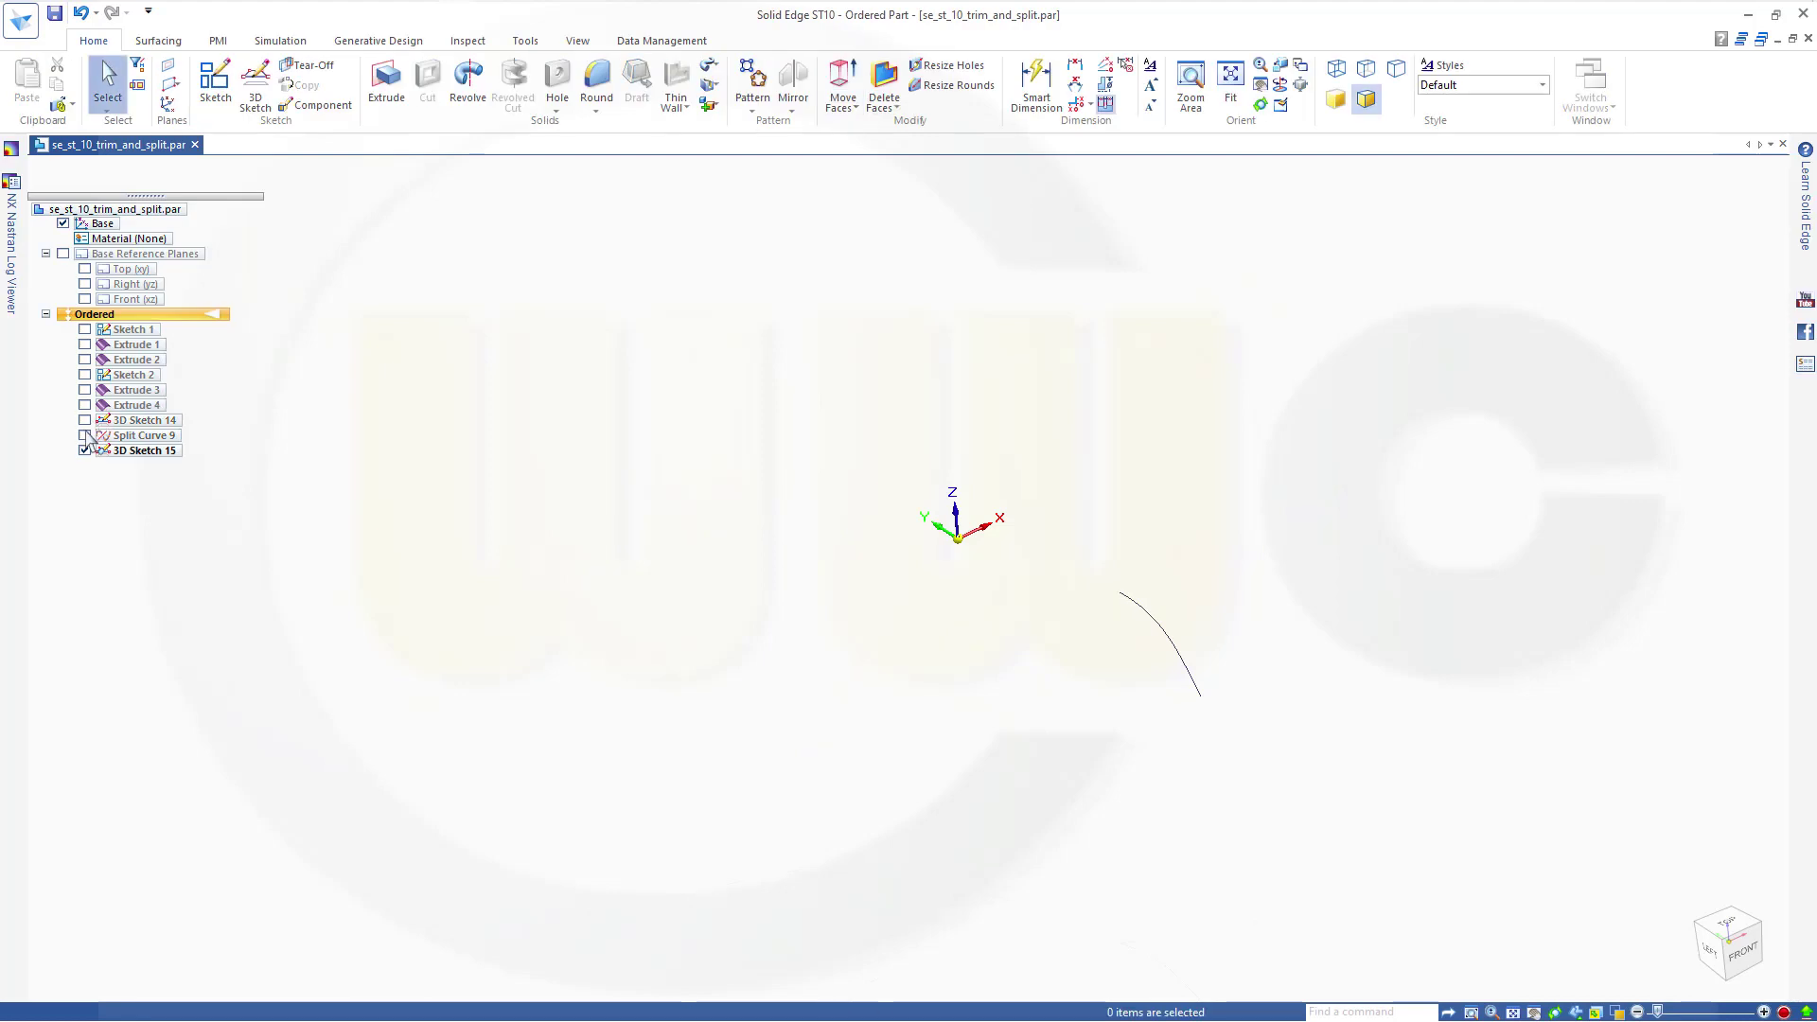
{"action": "left_click", "coordinate": [84, 435]}
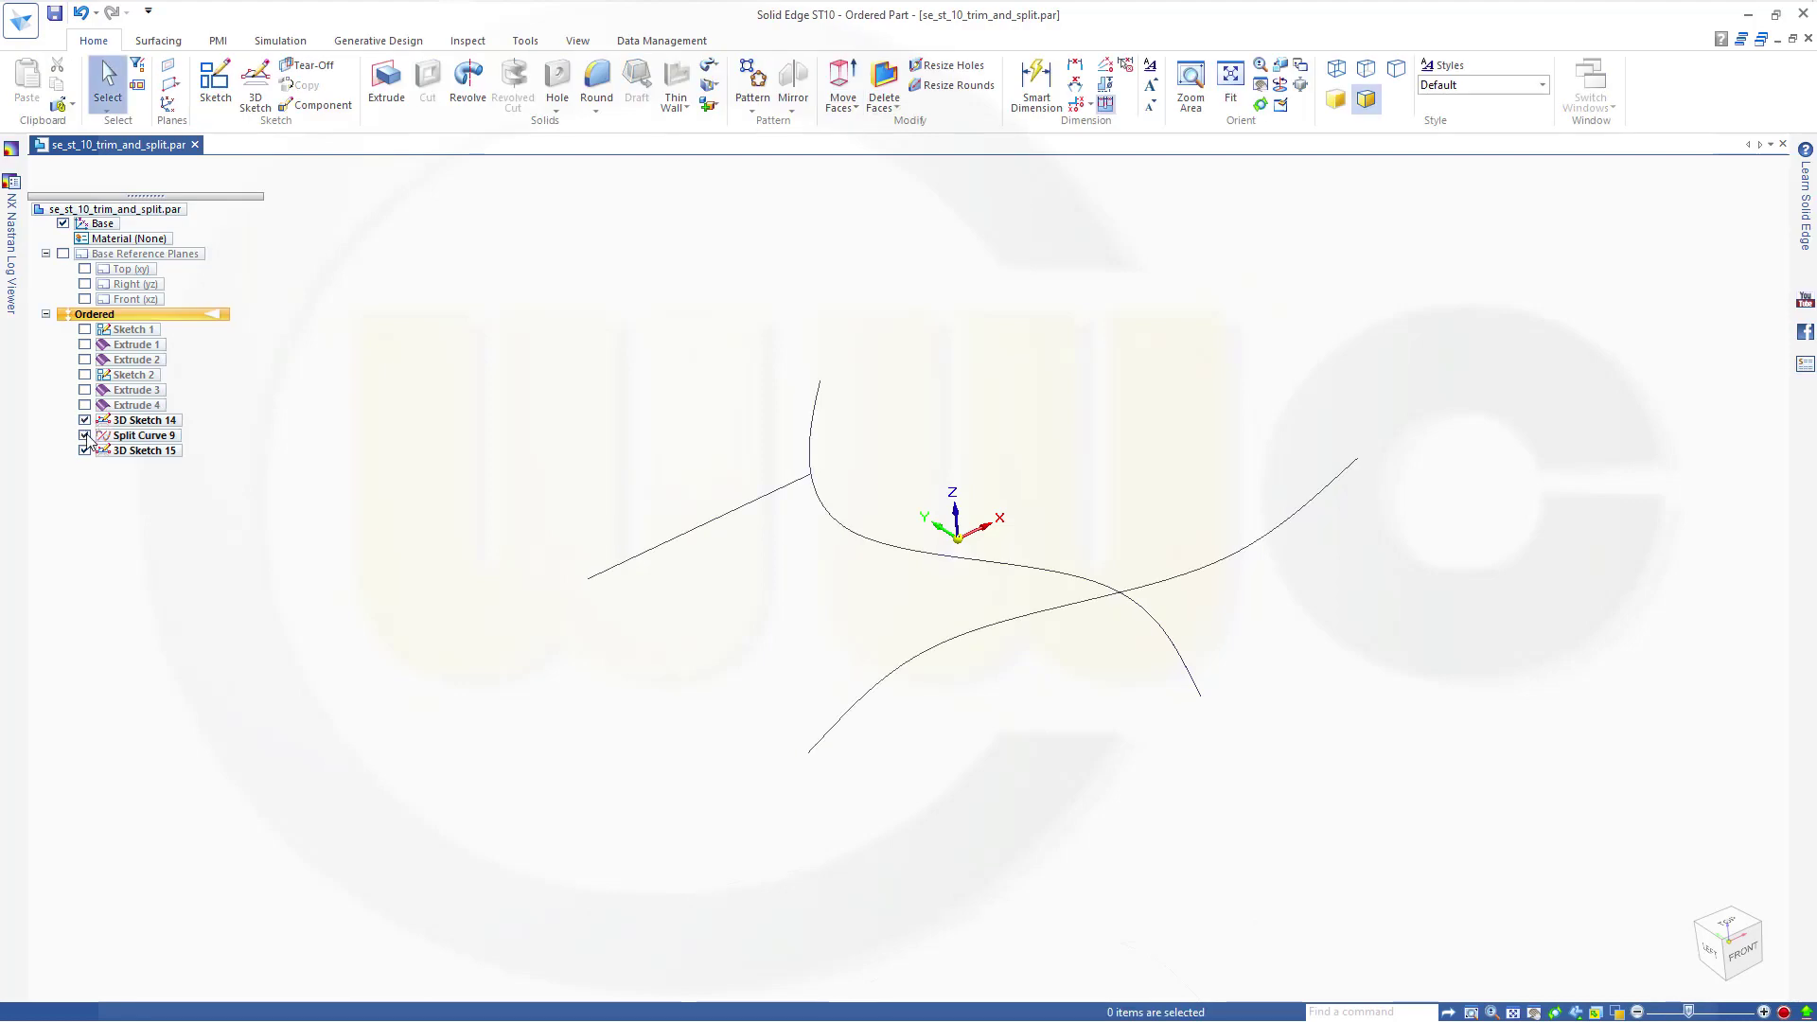
{"action": "left_click", "coordinate": [84, 436]}
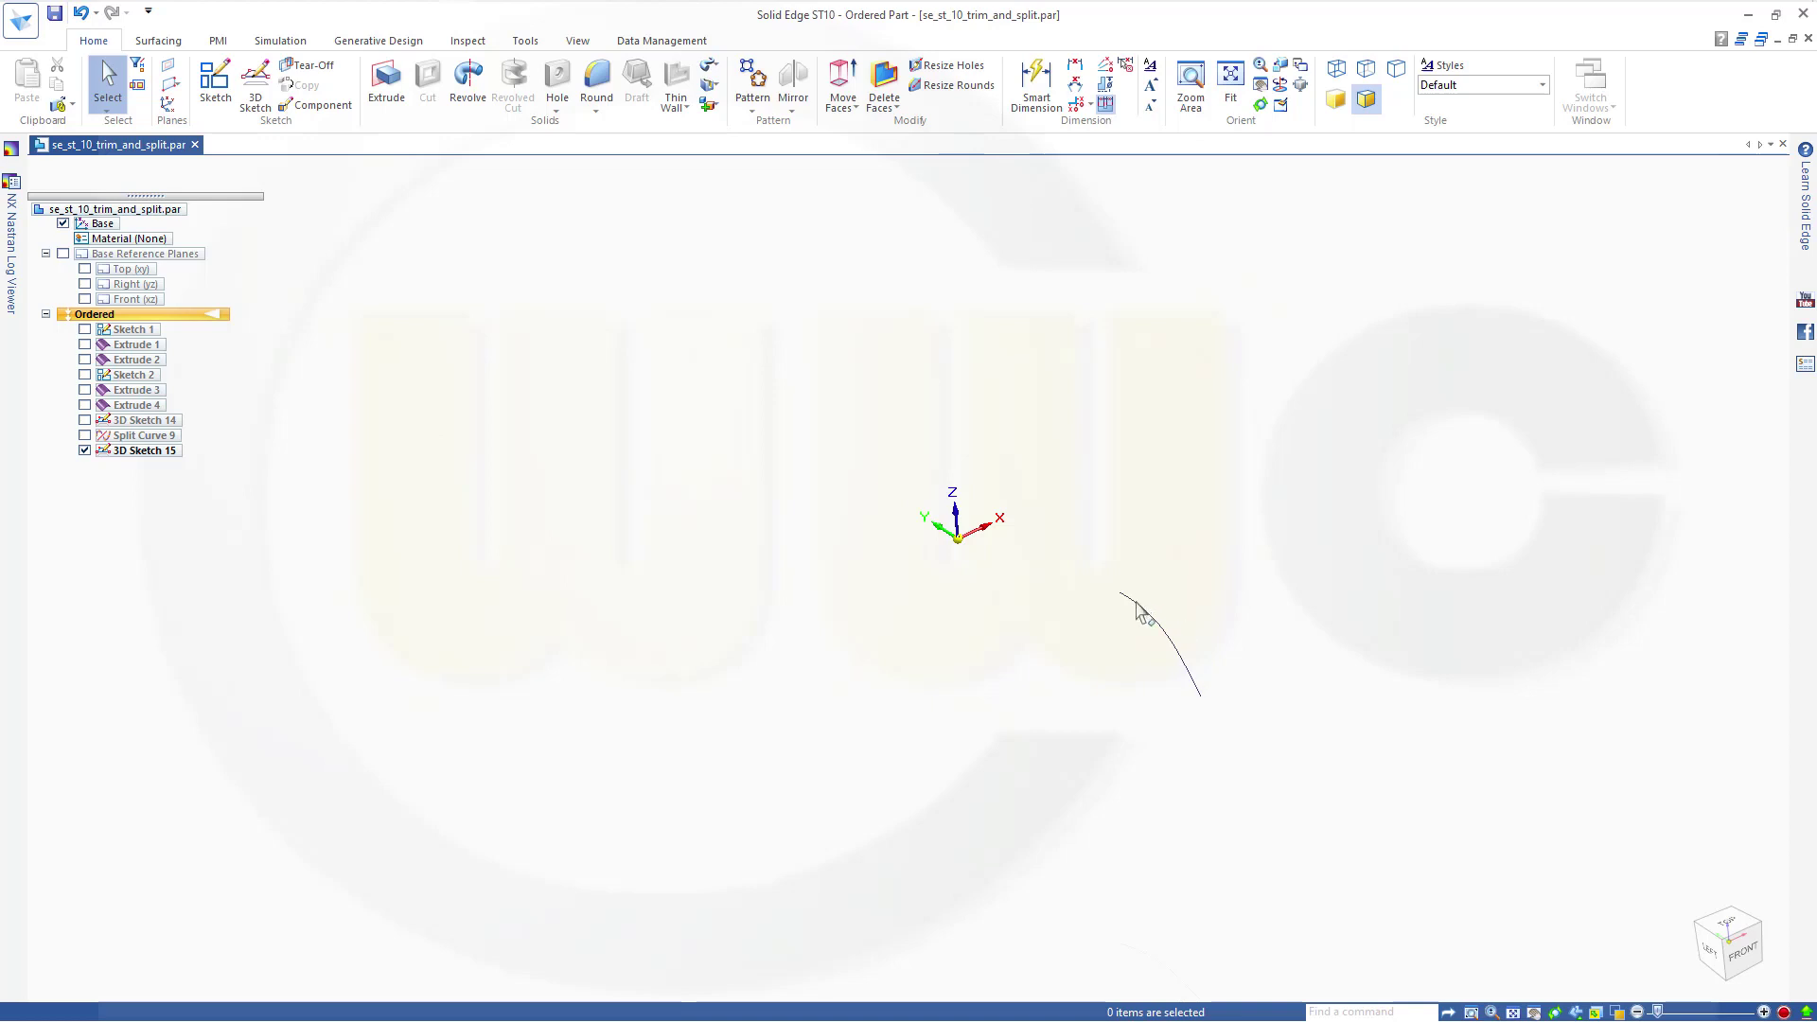